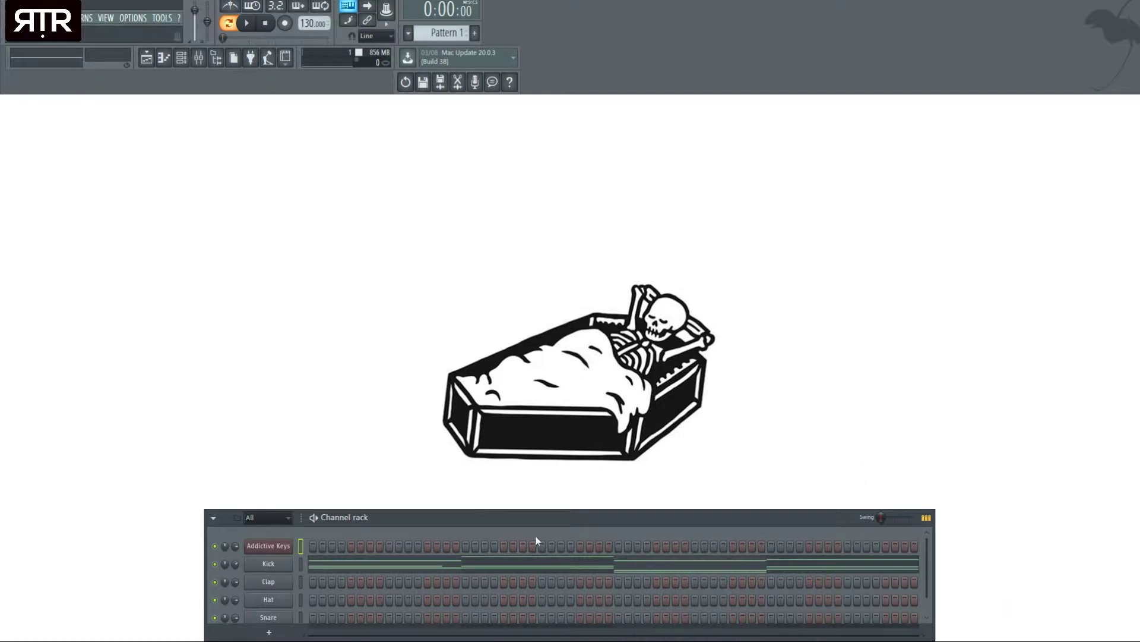
Copy the chord notes from the Kick channel into the Addictive Keys channel.
{"action": "left_click_drag", "start_coordinate": [542, 517], "coordinate": [580, 462]}
{"action": "left_click", "coordinate": [339, 510]}
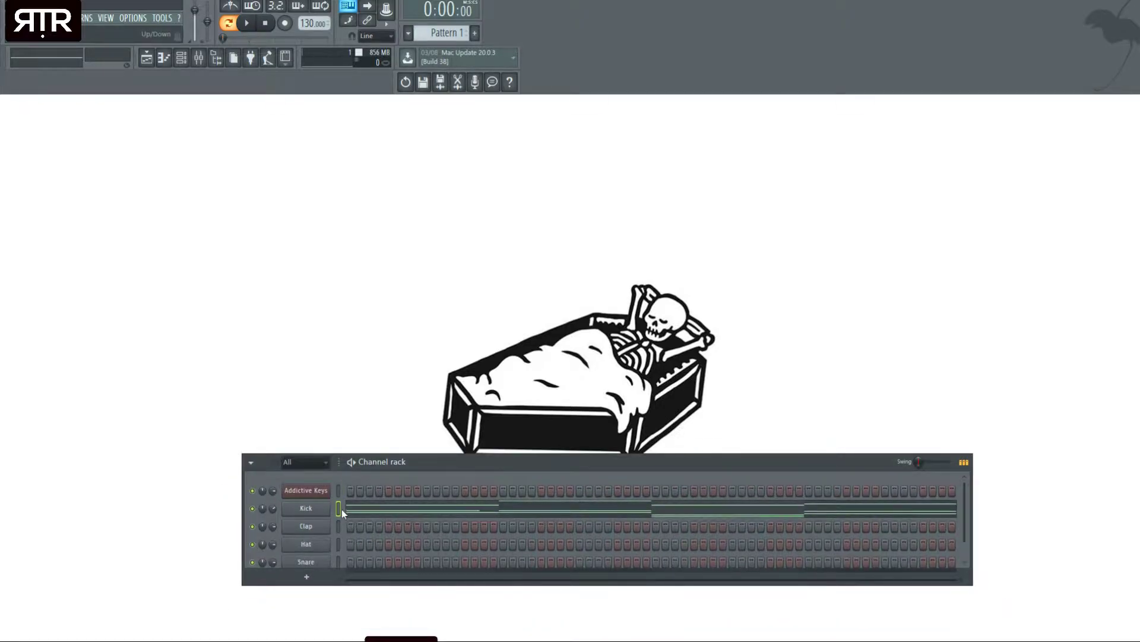
{"action": "left_click", "coordinate": [340, 490]}
{"action": "key", "text": "ctrl+v"}
{"action": "left_click", "coordinate": [314, 514]}
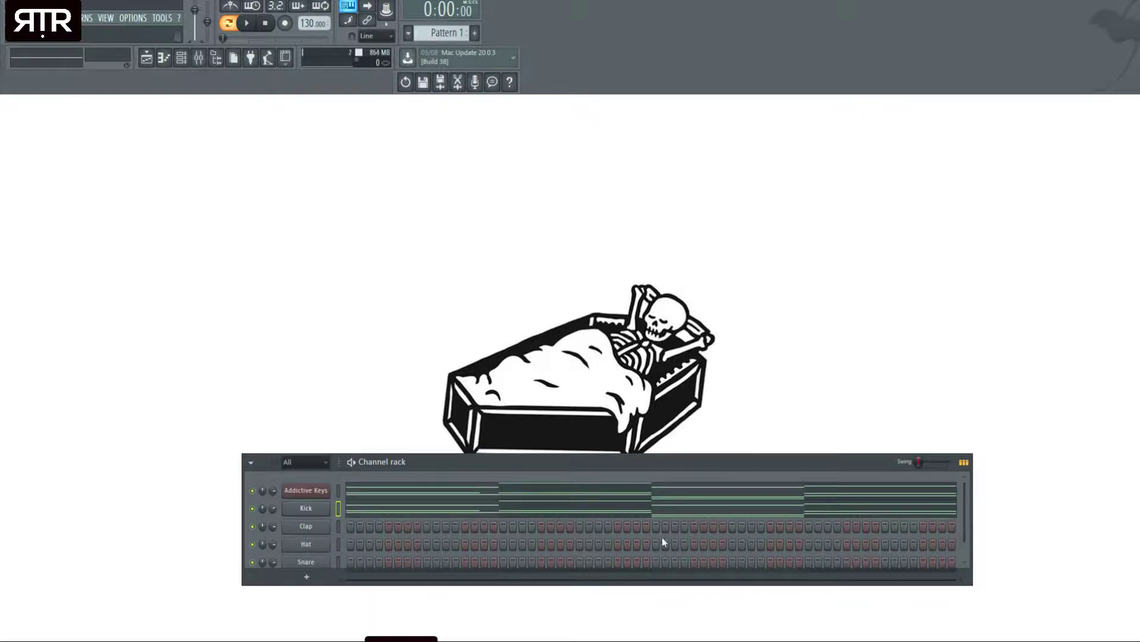
Delete the Kick channel and add a second Addictive Keys channel.
{"action": "key", "text": "alt+Delete"}
{"action": "left_click", "coordinate": [315, 505]}
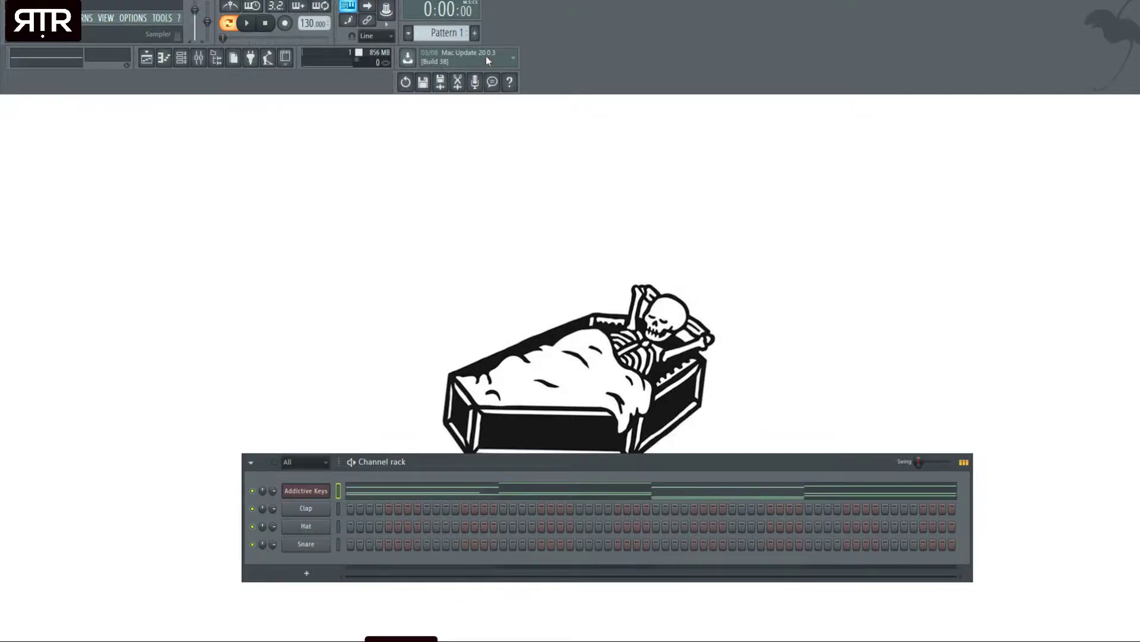
{"action": "left_click", "coordinate": [552, 159]}
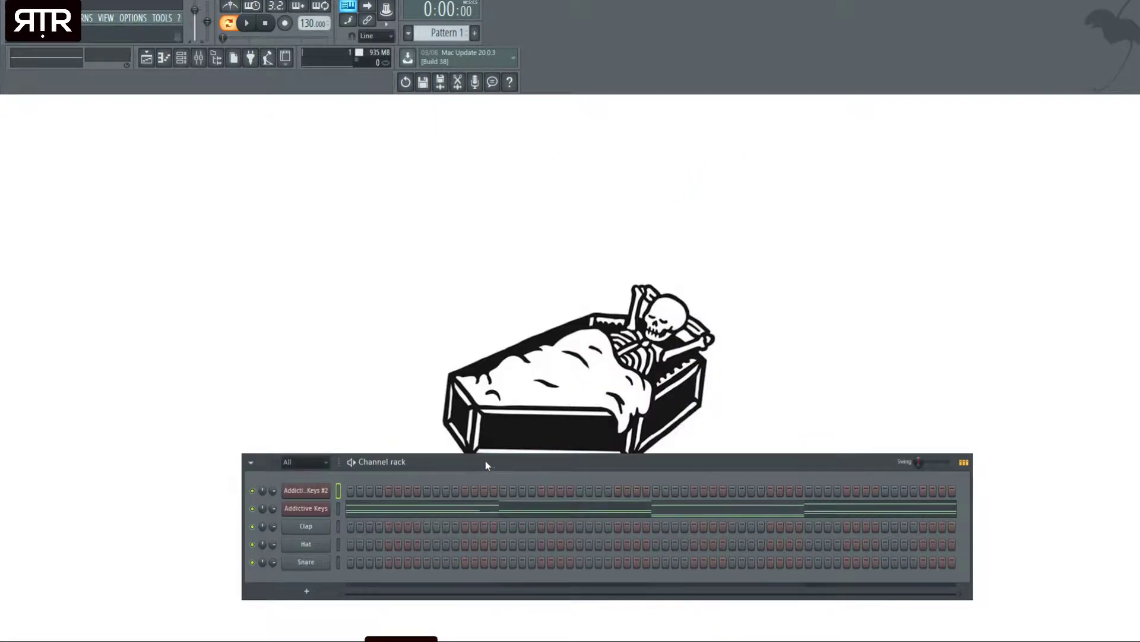
Examine the four-bar chord progression of the Addictive Keys channel in the piano roll.
{"action": "left_click_drag", "start_coordinate": [486, 462], "coordinate": [499, 396]}
{"action": "left_click", "coordinate": [508, 446]}
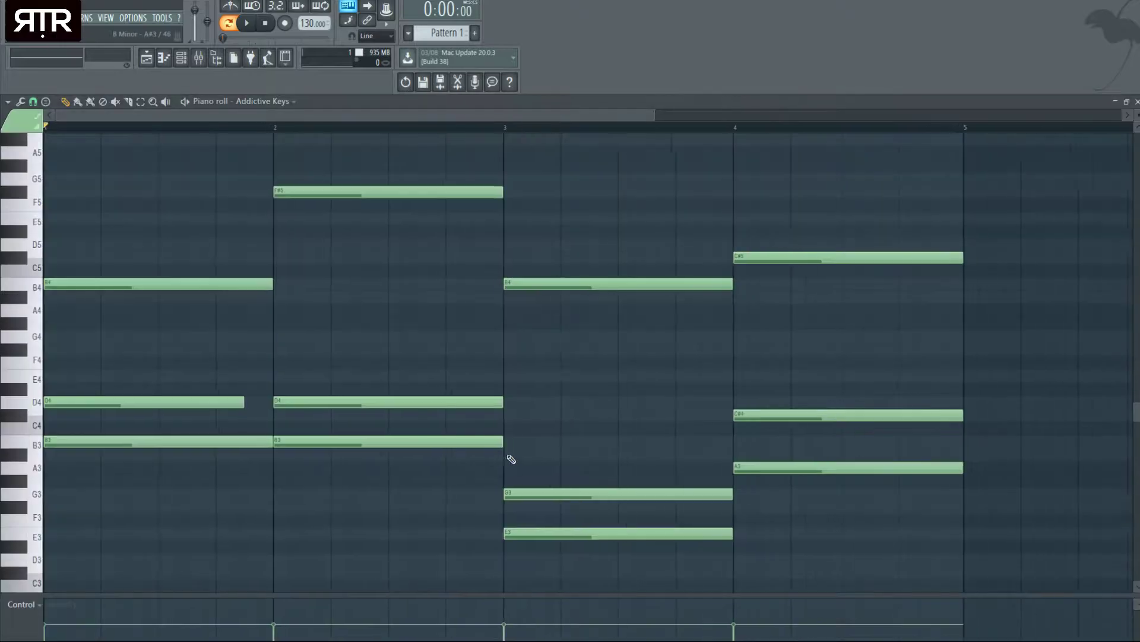
{"action": "scroll", "coordinate": [498, 480], "scroll_direction": "down", "scroll_amount": 4}
{"action": "scroll", "coordinate": [238, 527], "scroll_direction": "up", "scroll_amount": 4}
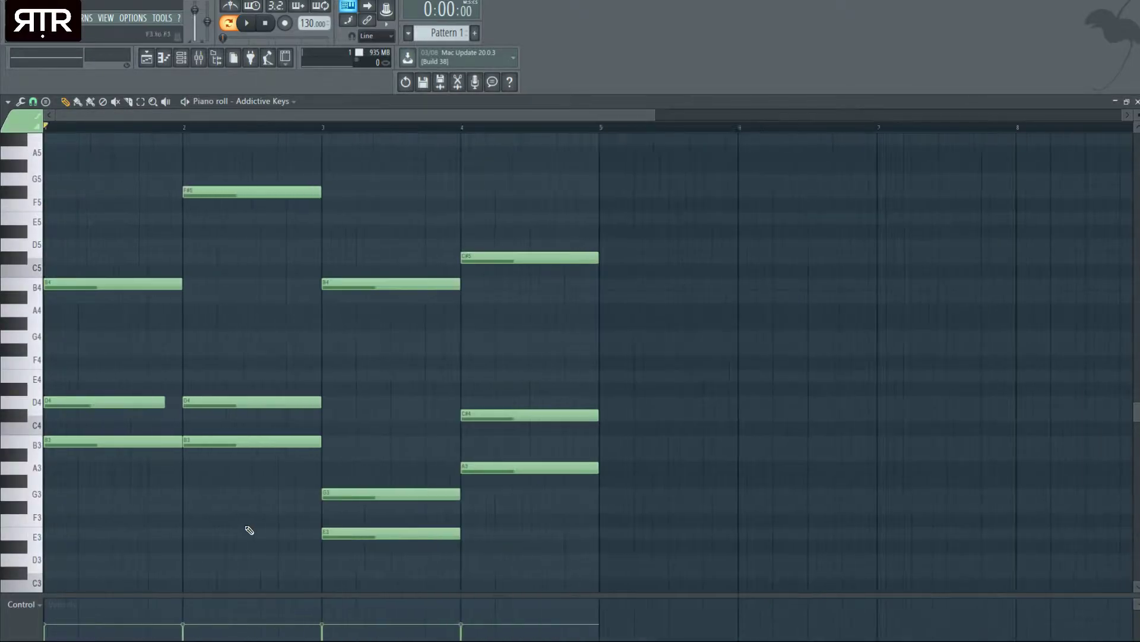
{"action": "scroll", "coordinate": [244, 526], "scroll_direction": "up", "scroll_amount": 1}
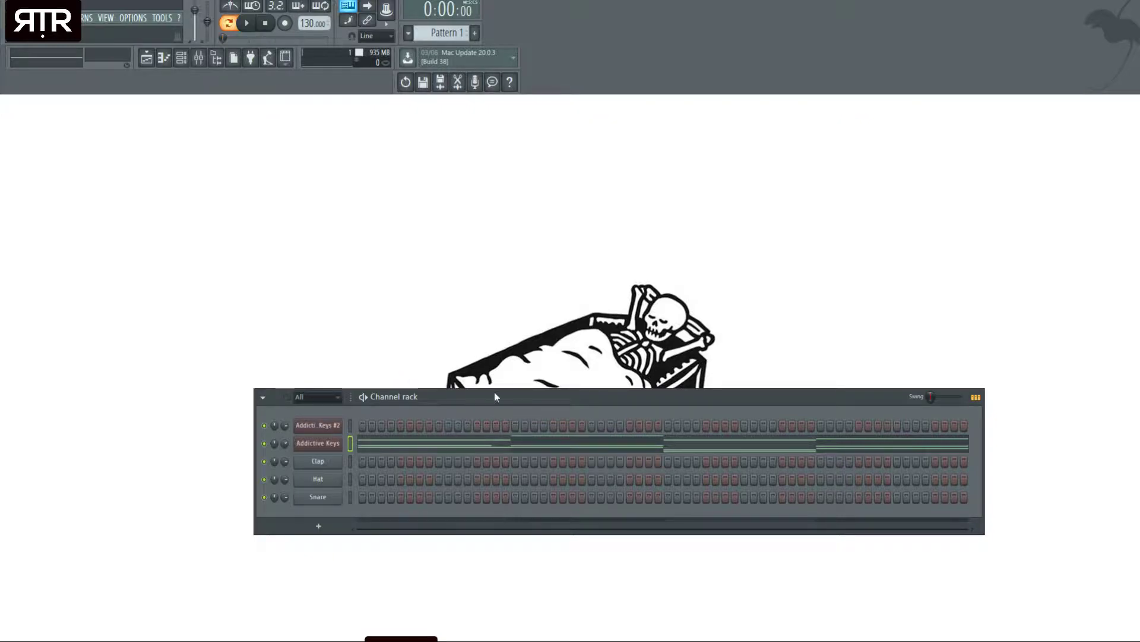
Set the project tempo to 140 BPM and play the pattern.
{"action": "left_click_drag", "start_coordinate": [494, 393], "coordinate": [475, 421]}
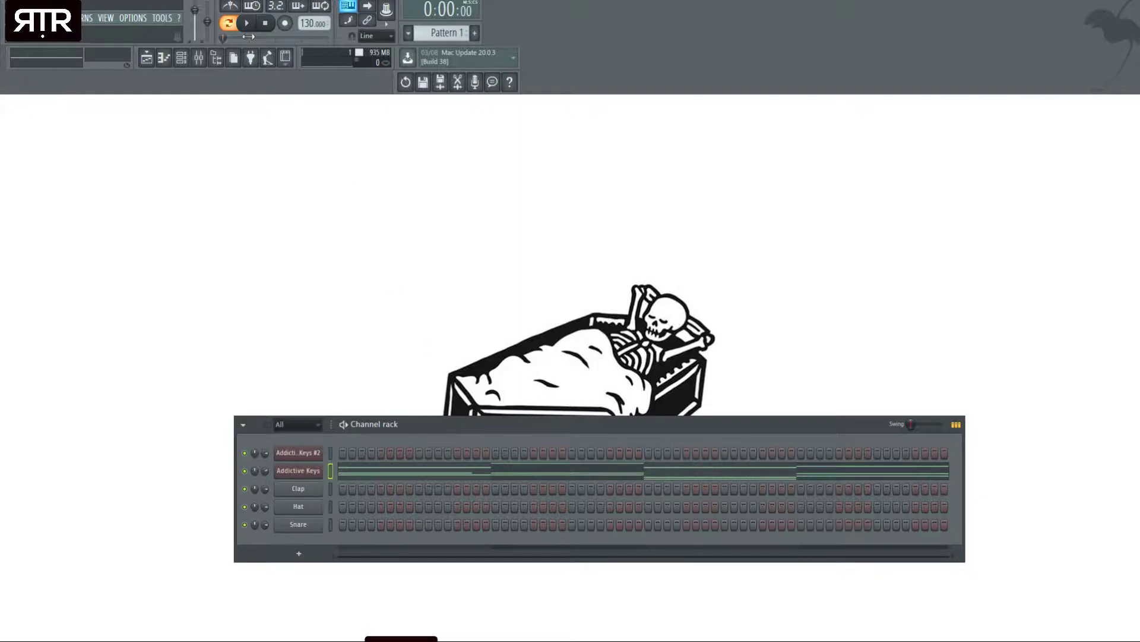
{"action": "left_click_drag", "start_coordinate": [314, 23], "coordinate": [313, 15]}
{"action": "left_click_drag", "start_coordinate": [314, 23], "coordinate": [313, 20]}
{"action": "left_click", "coordinate": [246, 23]}
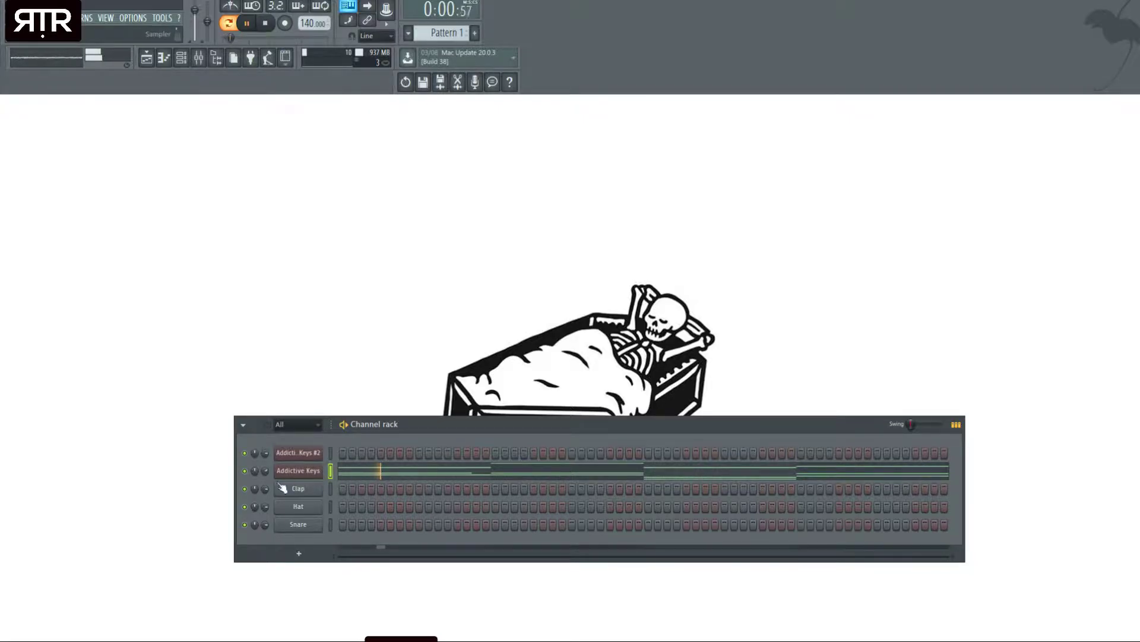
Transpose all chord notes of the Addictive Keys channel up two semitones and play them back.
{"action": "left_click", "coordinate": [364, 469]}
{"action": "key", "text": "space"}
{"action": "key", "text": "ctrl+a"}
{"action": "key", "text": "shift+Up"}
{"action": "key", "text": "shift+Up"}
{"action": "key", "text": "shift+Up"}
{"action": "key", "text": "shift+Up"}
{"action": "key", "text": "shift+Down"}
{"action": "key", "text": "shift+Down"}
{"action": "key", "text": "space"}
{"action": "key", "text": "space"}
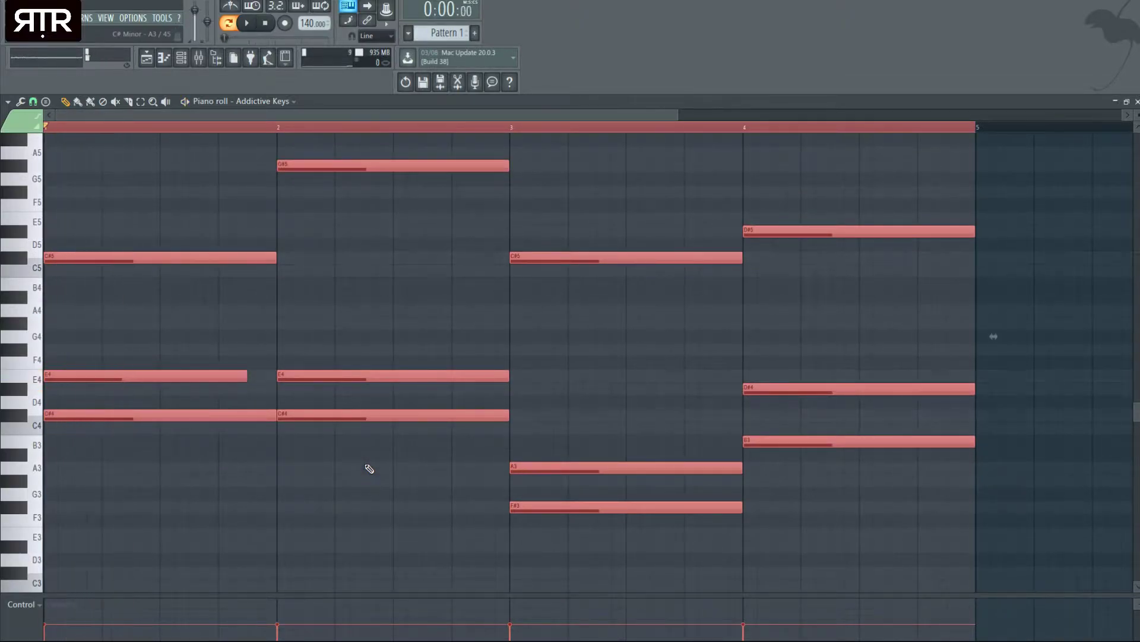
Duplicate the lowest note of each chord one octave down as a bass line, and close the piano roll.
{"action": "key", "text": "ctrl+d"}
{"action": "left_click_drag", "start_coordinate": [135, 411], "coordinate": [402, 436]}
{"action": "left_click_drag", "start_coordinate": [503, 491], "coordinate": [536, 508]}
{"action": "left_click_drag", "start_coordinate": [838, 414], "coordinate": [845, 456]}
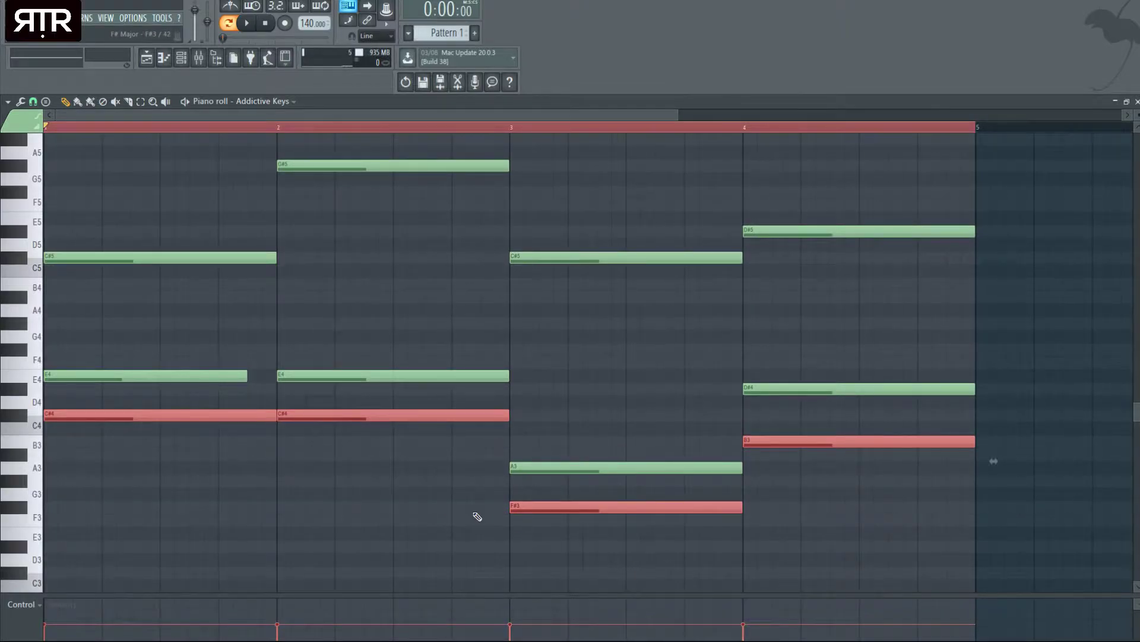
{"action": "key", "text": "ctrl+c"}
{"action": "key", "text": "ctrl+v"}
{"action": "key", "text": "shift+Right"}
{"action": "key", "text": "shift+Down"}
{"action": "key", "text": "shift+Left"}
{"action": "key", "text": "shift+Up"}
{"action": "key", "text": "ctrl+Down"}
{"action": "key", "text": "space"}
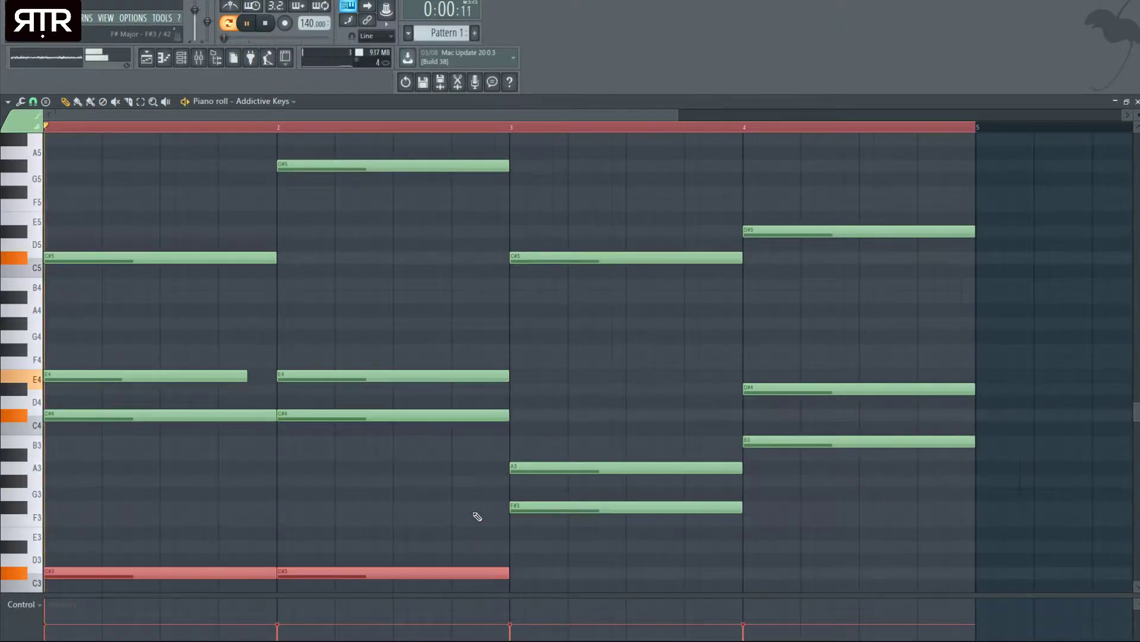
{"action": "key", "text": "space"}
{"action": "left_click", "coordinate": [1137, 102]}
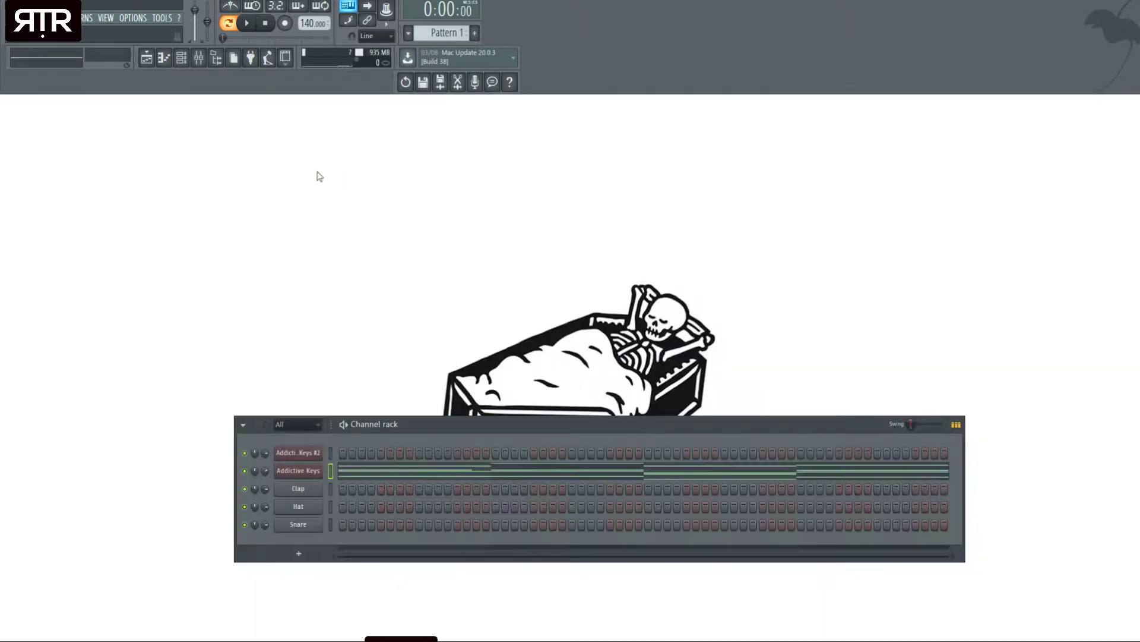
Load the Studio Grand preset Grand Noir in the Addictive Keys channel and play the chords.
{"action": "left_click", "coordinate": [317, 470]}
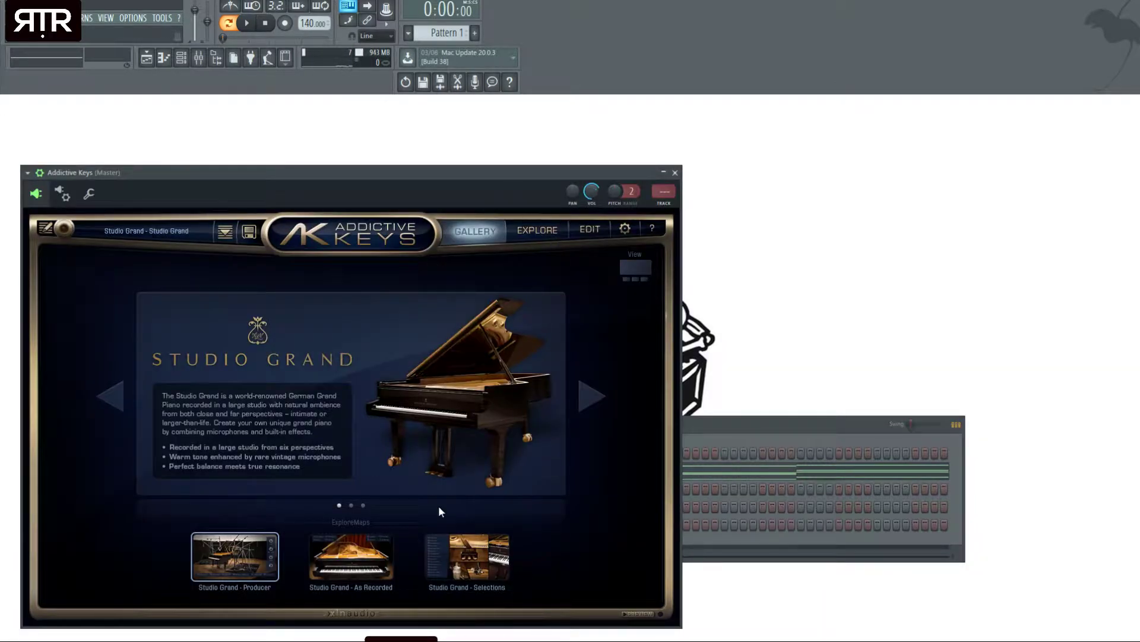
{"action": "left_click", "coordinate": [314, 290]}
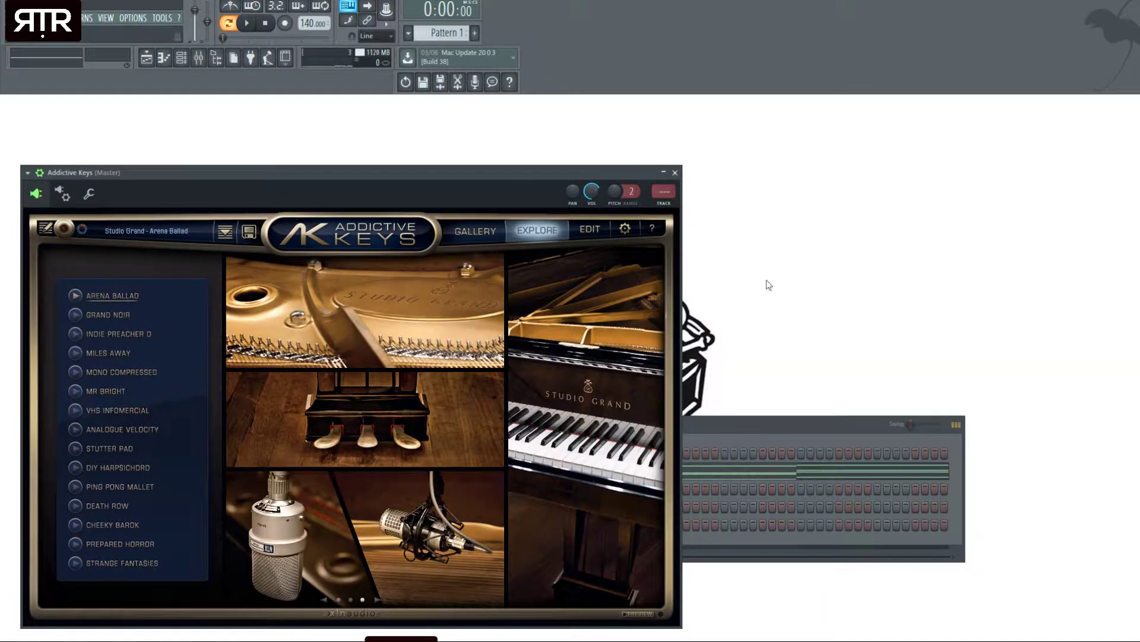
{"action": "left_click", "coordinate": [674, 172]}
{"action": "left_click", "coordinate": [333, 470]}
{"action": "left_click", "coordinate": [108, 315]}
{"action": "left_click", "coordinate": [674, 172]}
{"action": "key", "text": "space"}
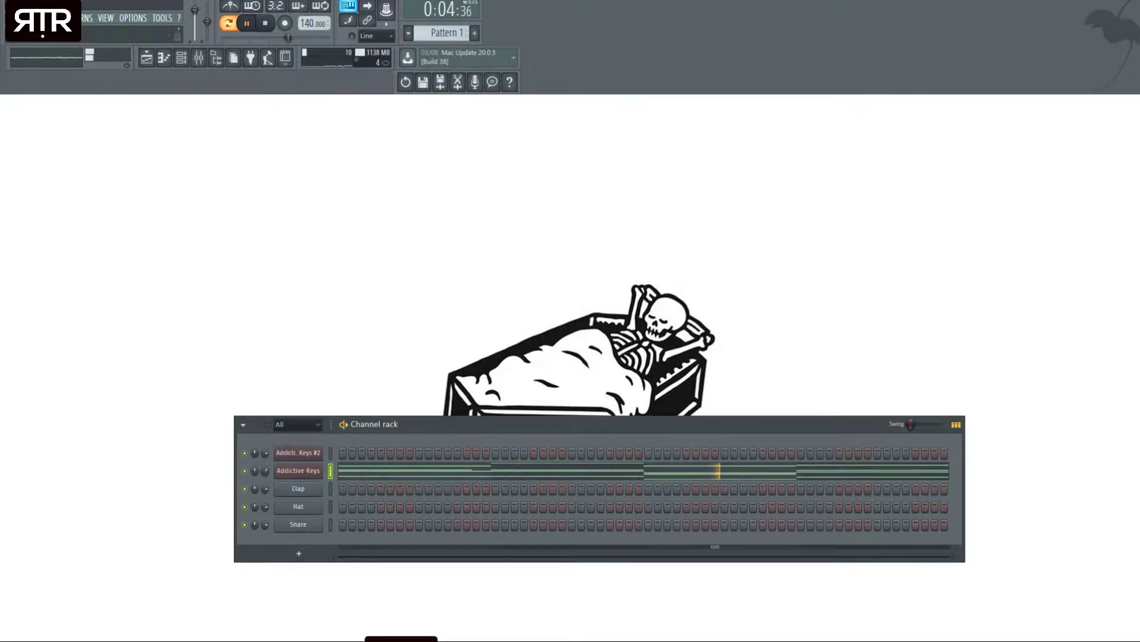
Open the piano roll of the Addictive Keys #2 channel and listen to the chords.
{"action": "key", "text": "space"}
{"action": "right_click", "coordinate": [307, 457]}
{"action": "left_click", "coordinate": [354, 458]}
{"action": "scroll", "coordinate": [141, 378], "scroll_direction": "up", "scroll_amount": 2}
{"action": "key", "text": "space"}
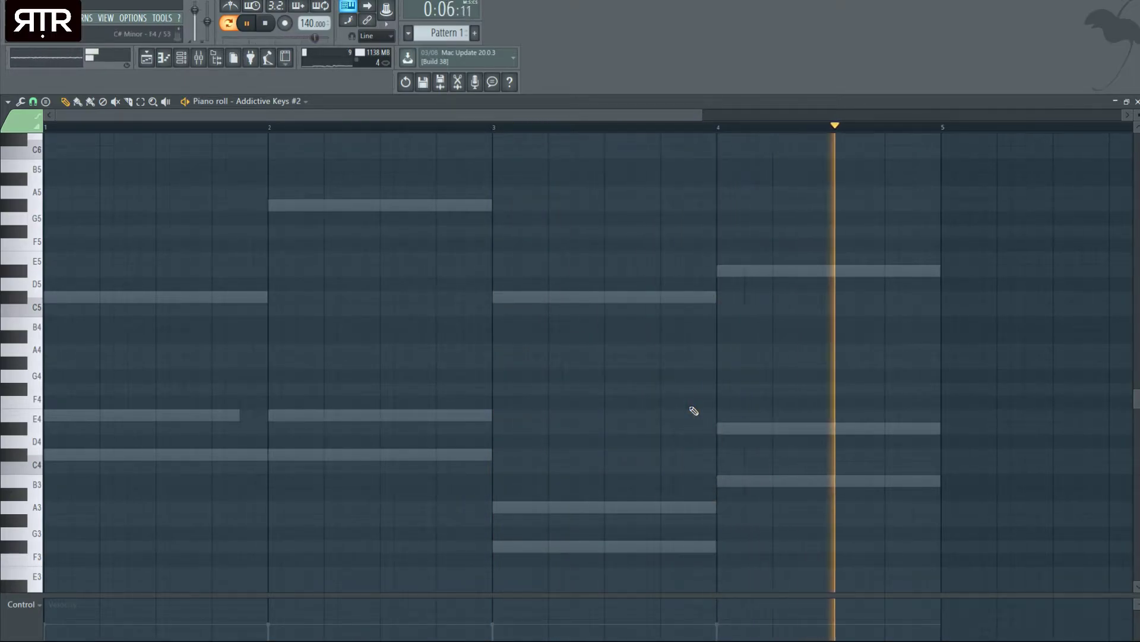
{"action": "key", "text": "space"}
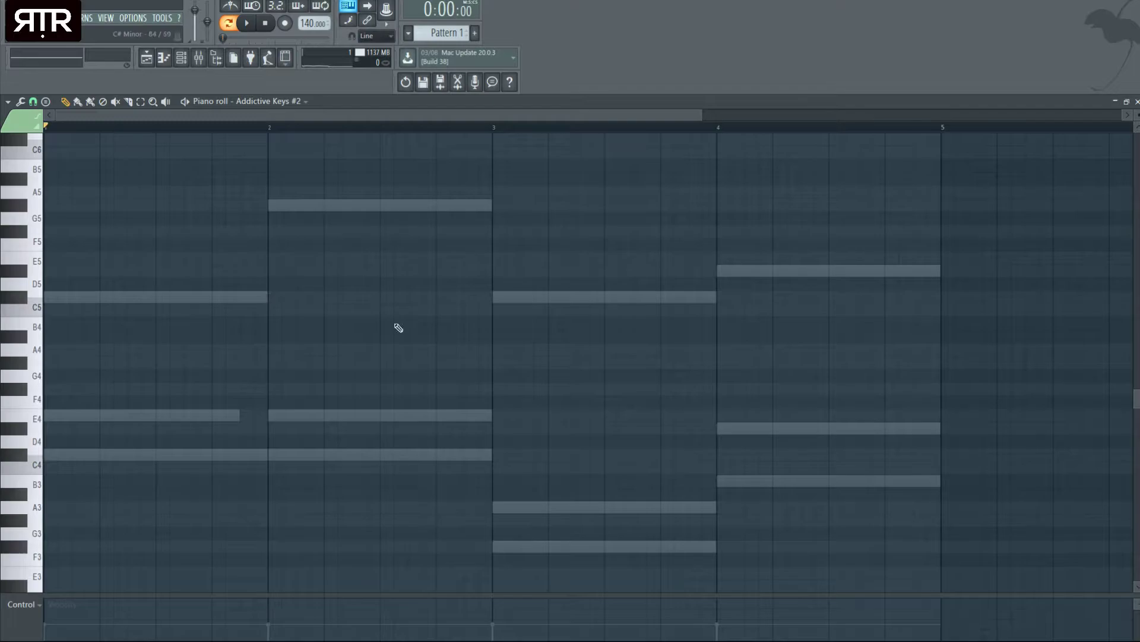
{"action": "key", "text": "space"}
{"action": "key", "text": "space"}
Draw short C5 and D5 notes in bar 1 of Addictive Keys #2 and adjust their velocities.
{"action": "scroll", "coordinate": [170, 310], "scroll_direction": "up", "scroll_amount": 2}
{"action": "scroll", "coordinate": [172, 306], "scroll_direction": "up", "scroll_amount": 1}
{"action": "left_click", "coordinate": [190, 296]}
{"action": "left_click", "coordinate": [273, 284]}
{"action": "left_click_drag", "start_coordinate": [216, 297], "coordinate": [218, 309]}
{"action": "left_click_drag", "start_coordinate": [250, 623], "coordinate": [383, 619]}
{"action": "left_click", "coordinate": [1137, 102]}
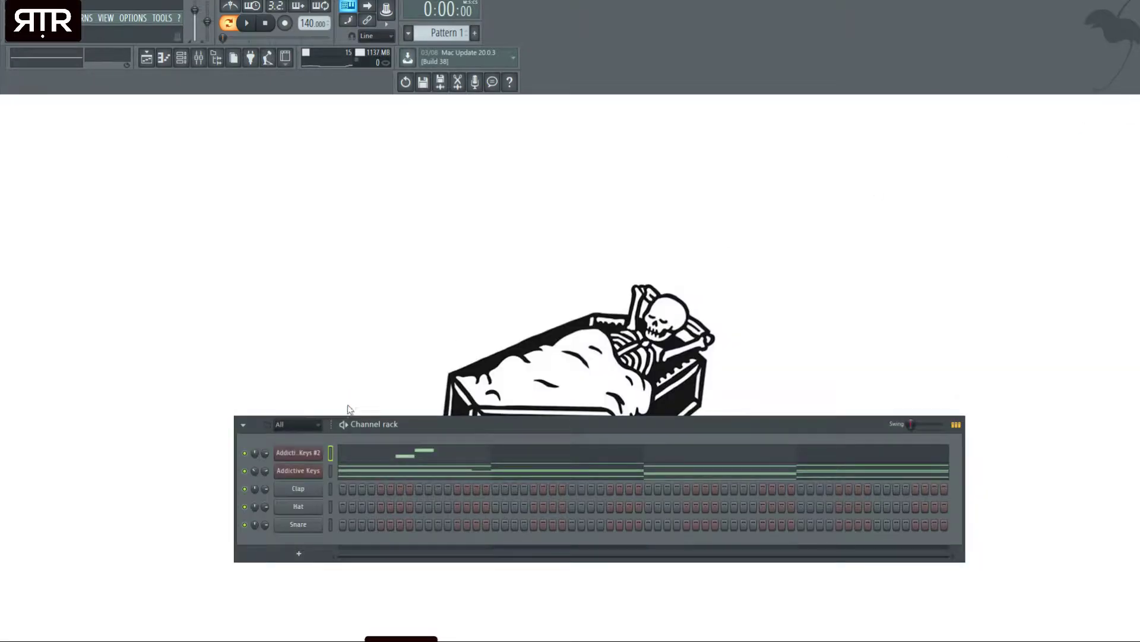
Load the Studio Grand preset Grand Noir in the Addictive Keys #2 channel.
{"action": "left_click", "coordinate": [309, 468]}
{"action": "left_click", "coordinate": [553, 246]}
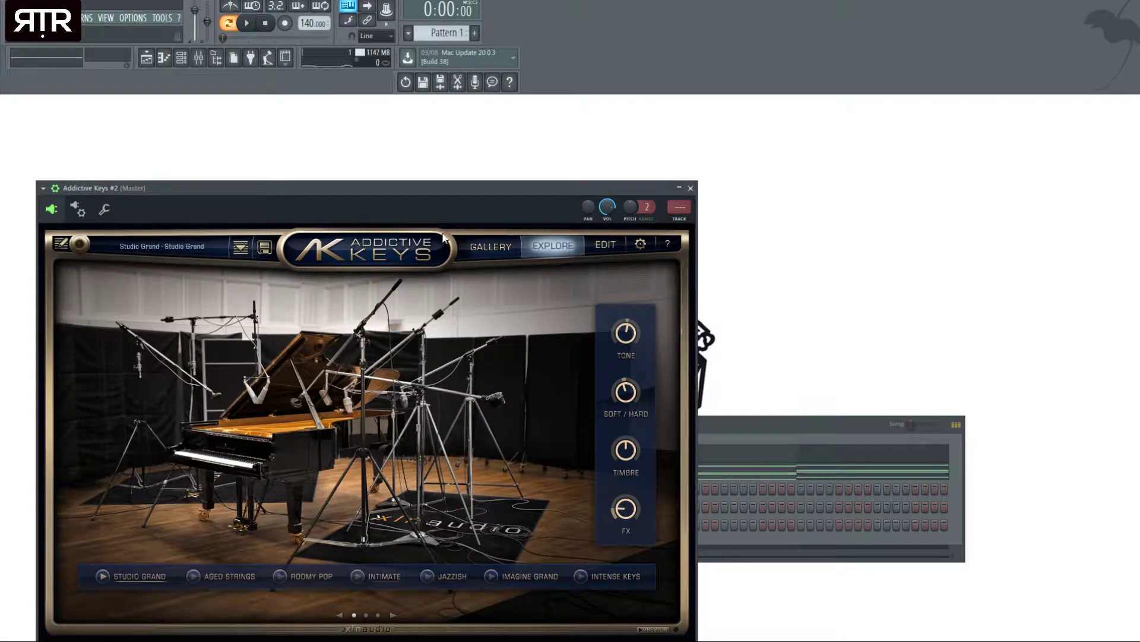
{"action": "left_click", "coordinate": [472, 243]}
{"action": "left_click", "coordinate": [459, 574]}
{"action": "left_click", "coordinate": [128, 329]}
{"action": "left_click", "coordinate": [690, 188]}
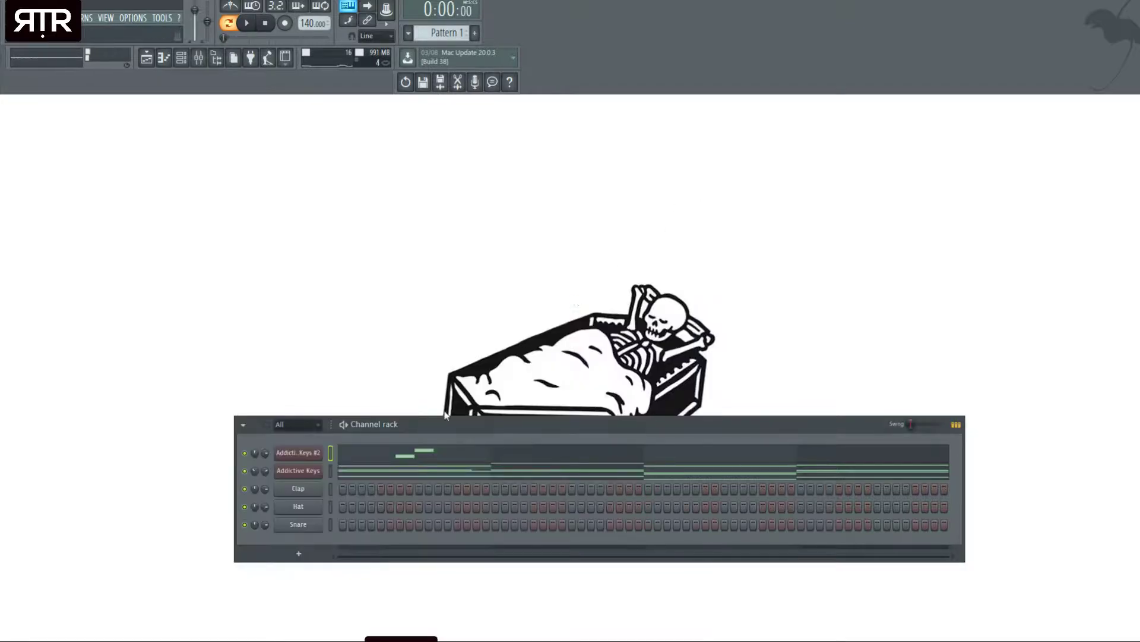
Move the second melody note half a beat later and retune the two notes to C#5 and E5.
{"action": "left_click", "coordinate": [416, 453]}
{"action": "left_click_drag", "start_coordinate": [354, 284], "coordinate": [407, 285]}
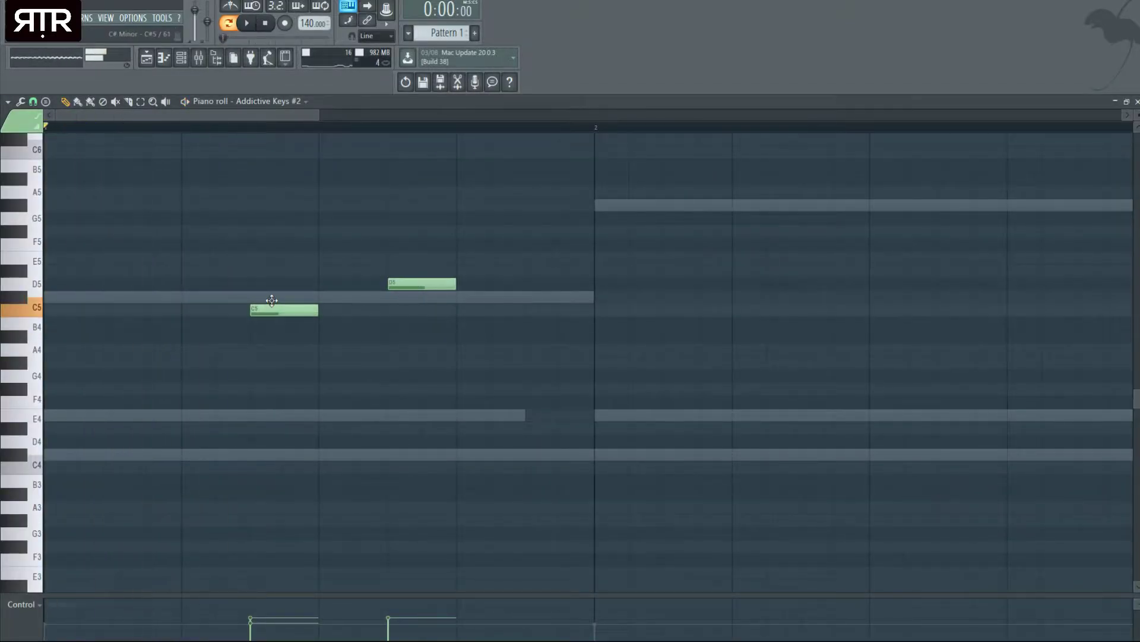
{"action": "left_click_drag", "start_coordinate": [271, 301], "coordinate": [272, 289]}
{"action": "key", "text": "space"}
{"action": "key", "text": "space"}
{"action": "left_click_drag", "start_coordinate": [406, 281], "coordinate": [406, 269]}
{"action": "key", "text": "space"}
{"action": "scroll", "coordinate": [410, 306], "scroll_direction": "down", "scroll_amount": 2}
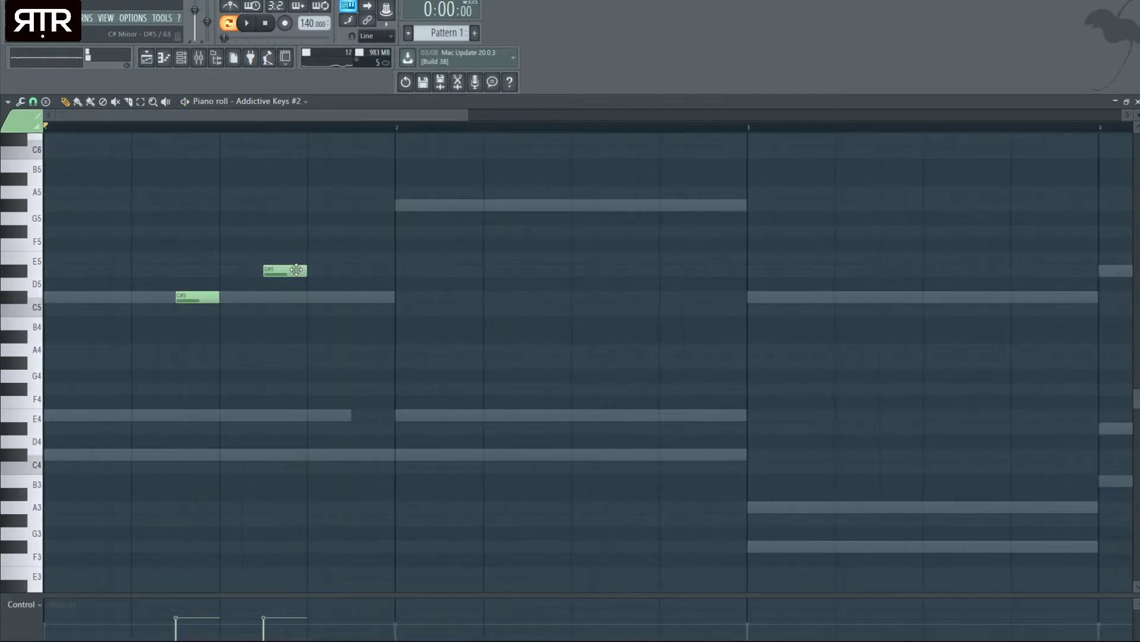
{"action": "left_click_drag", "start_coordinate": [297, 270], "coordinate": [297, 257]}
{"action": "key", "text": "space"}
{"action": "key", "text": "space"}
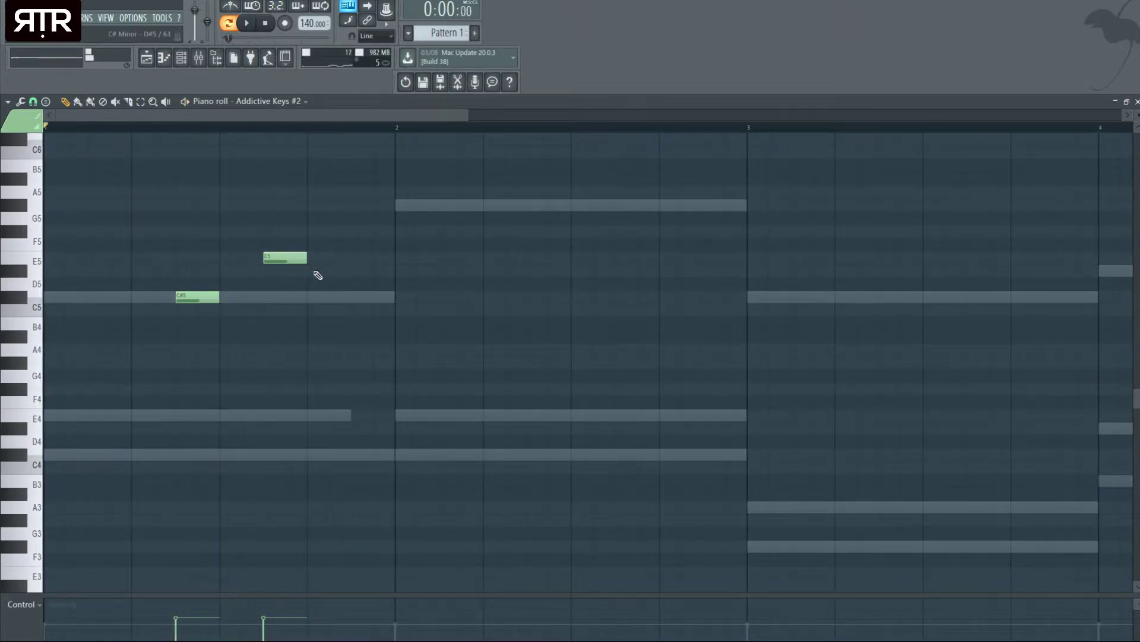
Add half-beat G#5 and F#5 notes after the E5 note and play the melody.
{"action": "left_click", "coordinate": [321, 205]}
{"action": "left_click_drag", "start_coordinate": [367, 220], "coordinate": [400, 234]}
{"action": "key", "text": "space"}
Shift all four melody notes half a beat later so the C#5 starts on beat 3, and replay.
{"action": "left_click_drag", "start_coordinate": [516, 345], "coordinate": [255, 155], "text": "ctrl"}
{"action": "key", "text": "space"}
{"action": "key", "text": "space"}
{"action": "key", "text": "ctrl+space"}
{"action": "left_click_drag", "start_coordinate": [683, 323], "coordinate": [149, 143], "text": "ctrl"}
{"action": "left_click_drag", "start_coordinate": [201, 298], "coordinate": [244, 299]}
{"action": "key", "text": "space"}
{"action": "left_click", "coordinate": [293, 359], "text": "ctrl"}
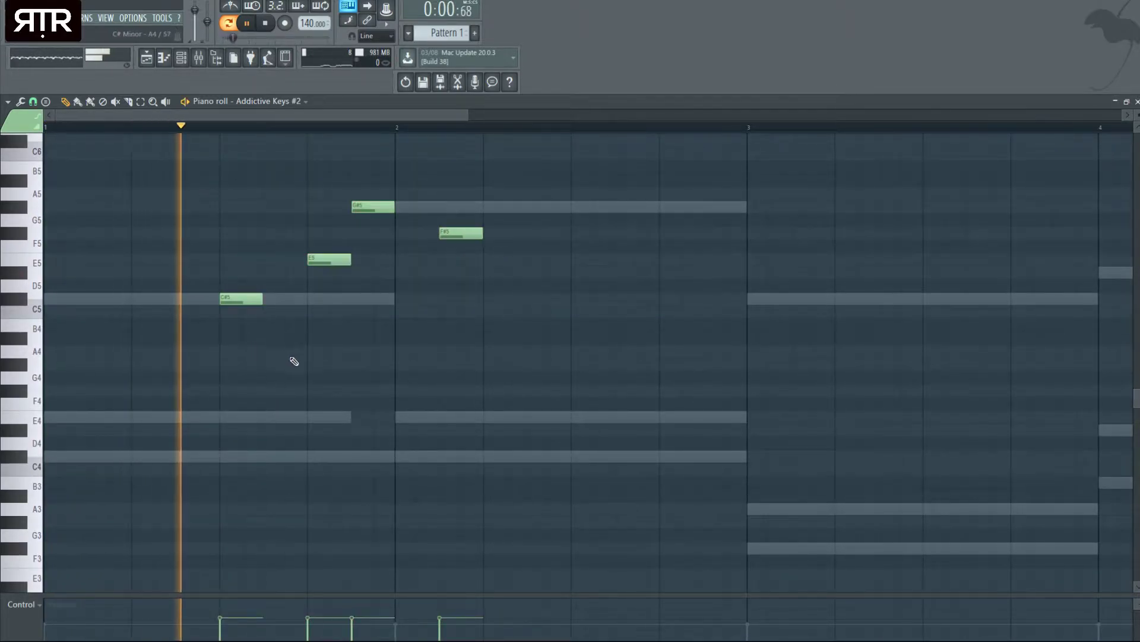
{"action": "key", "text": "space"}
{"action": "key", "text": "space"}
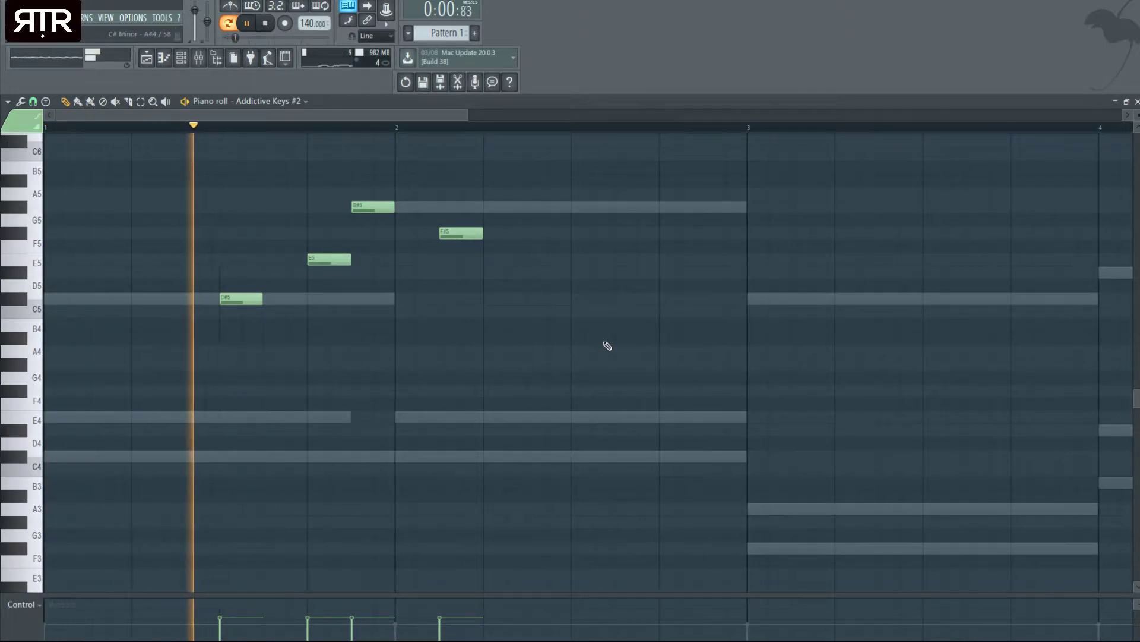
Move the G#5 and F#5 notes half a beat later and lengthen the E5 and C#5 notes to one beat.
{"action": "left_click_drag", "start_coordinate": [358, 207], "coordinate": [502, 236]}
{"action": "key", "text": "space"}
{"action": "key", "text": "space"}
{"action": "left_click_drag", "start_coordinate": [350, 259], "coordinate": [394, 260]}
{"action": "key", "text": "space"}
{"action": "left_click_drag", "start_coordinate": [261, 299], "coordinate": [307, 298]}
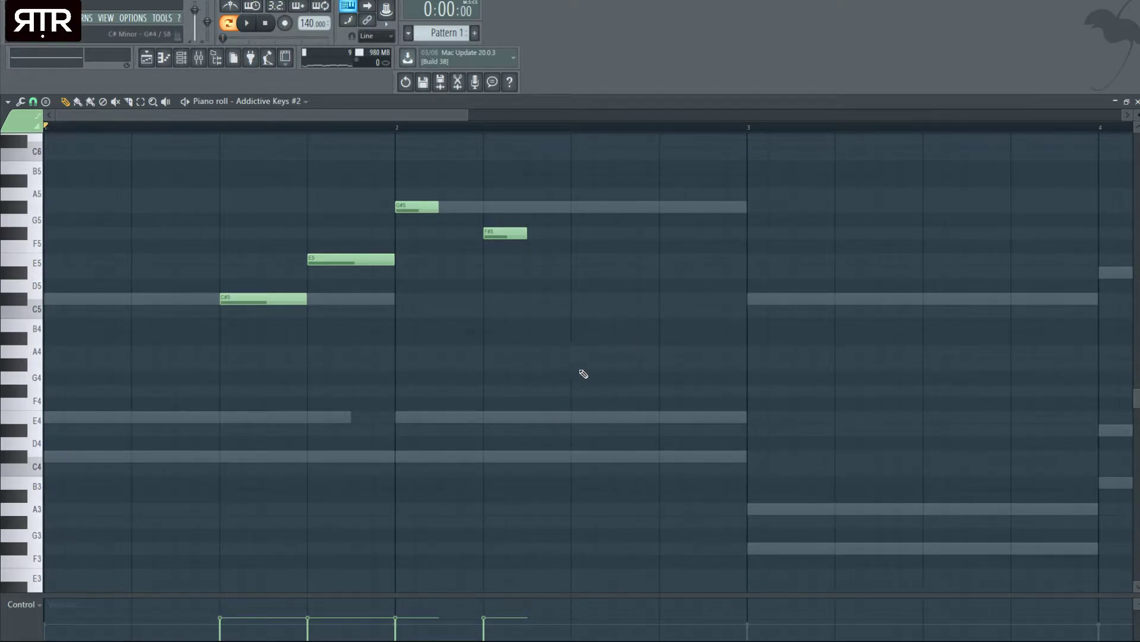
Add one-beat D#5 and E5 notes on the last two beats of bar 2 and play the melody.
{"action": "scroll", "coordinate": [584, 374], "scroll_direction": "down", "scroll_amount": 3}
{"action": "left_click", "coordinate": [298, 430]}
{"action": "key", "text": "space"}
{"action": "left_click_drag", "start_coordinate": [359, 417], "coordinate": [164, 460]}
{"action": "key", "text": "ctrl+Up"}
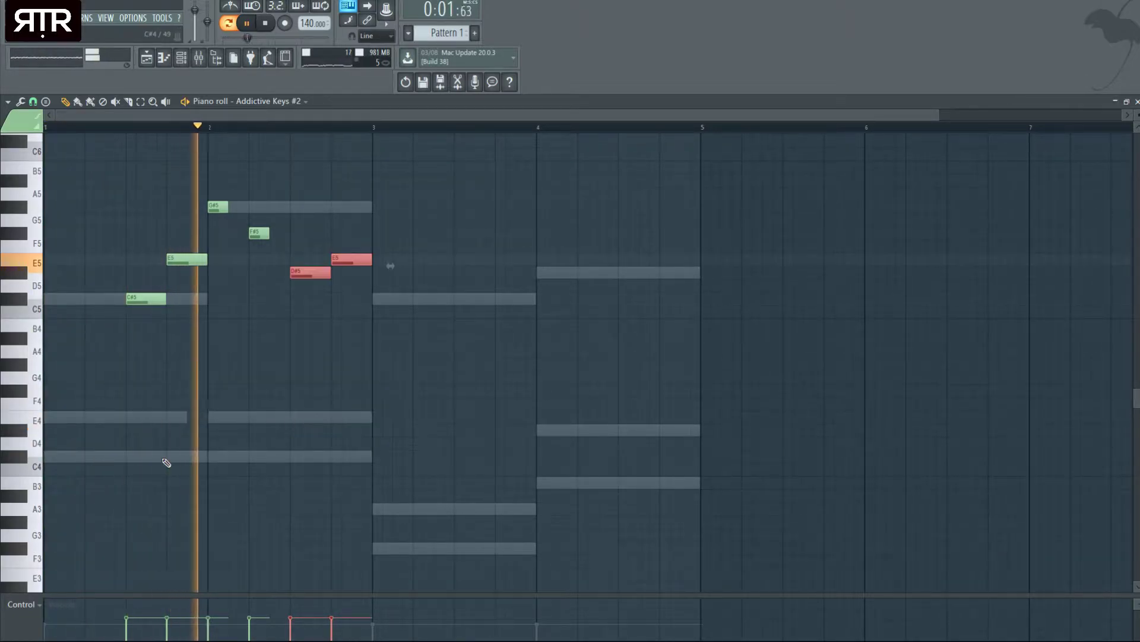
{"action": "key", "text": "space"}
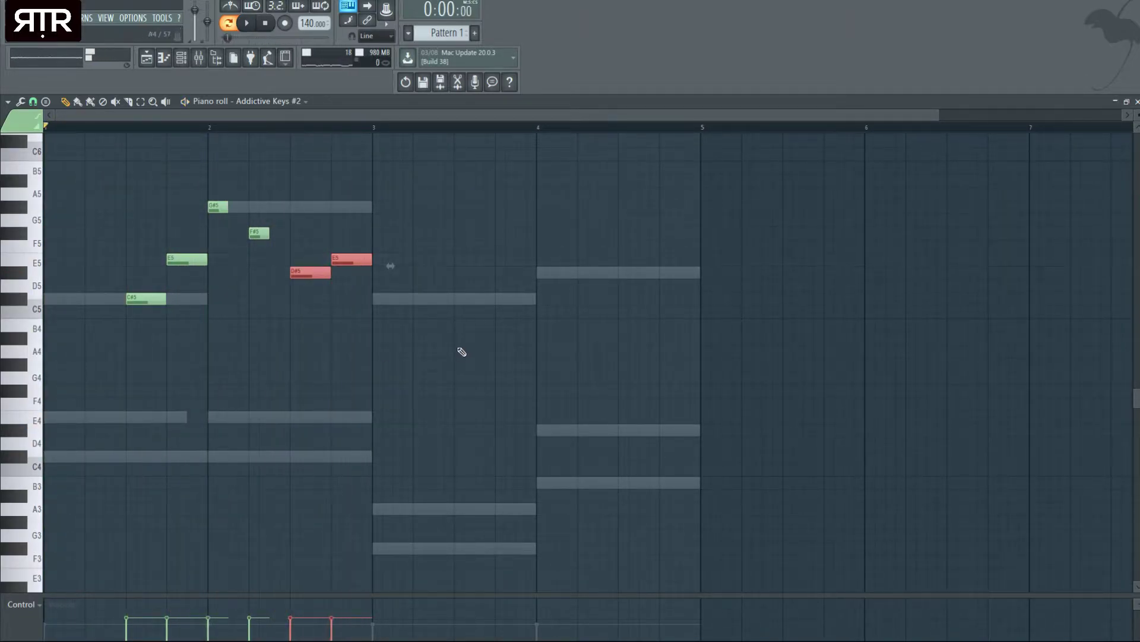
Add a two-beat C#5 at the start of bar 3 and raise the whole melody one octave.
{"action": "left_click", "coordinate": [470, 377], "text": "ctrl"}
{"action": "left_click", "coordinate": [386, 300]}
{"action": "left_click_drag", "start_coordinate": [413, 300], "coordinate": [456, 300]}
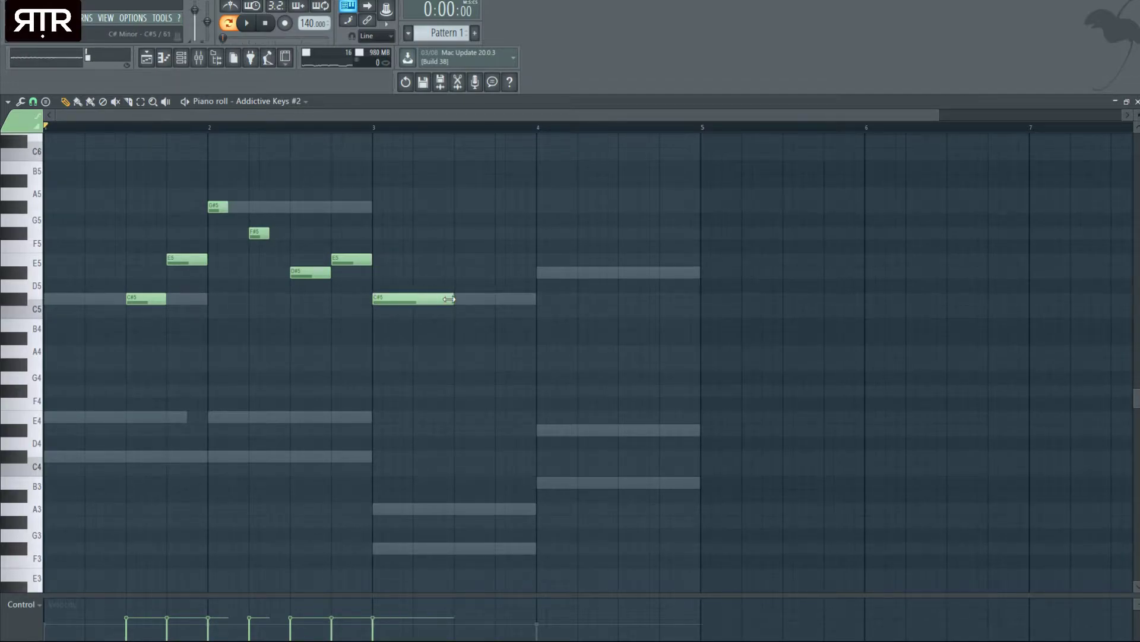
{"action": "key", "text": "ctrl+a"}
{"action": "key", "text": "ctrl+Up"}
{"action": "key", "text": "space"}
Lengthen the G#6 and F#6 notes in bar 2 to one beat each.
{"action": "scroll", "coordinate": [458, 300], "scroll_direction": "up", "scroll_amount": 2}
{"action": "left_click", "coordinate": [458, 292]}
{"action": "scroll", "coordinate": [416, 420], "scroll_direction": "up", "scroll_amount": 3}
{"action": "left_click_drag", "start_coordinate": [285, 254], "coordinate": [247, 207]}
{"action": "key", "text": "space"}
Copy the opening C#6 and E6 notes to the last two beats of bar 3 and play the melody.
{"action": "left_click_drag", "start_coordinate": [213, 312], "coordinate": [148, 254]}
{"action": "left_click_drag", "start_coordinate": [142, 301], "coordinate": [471, 325]}
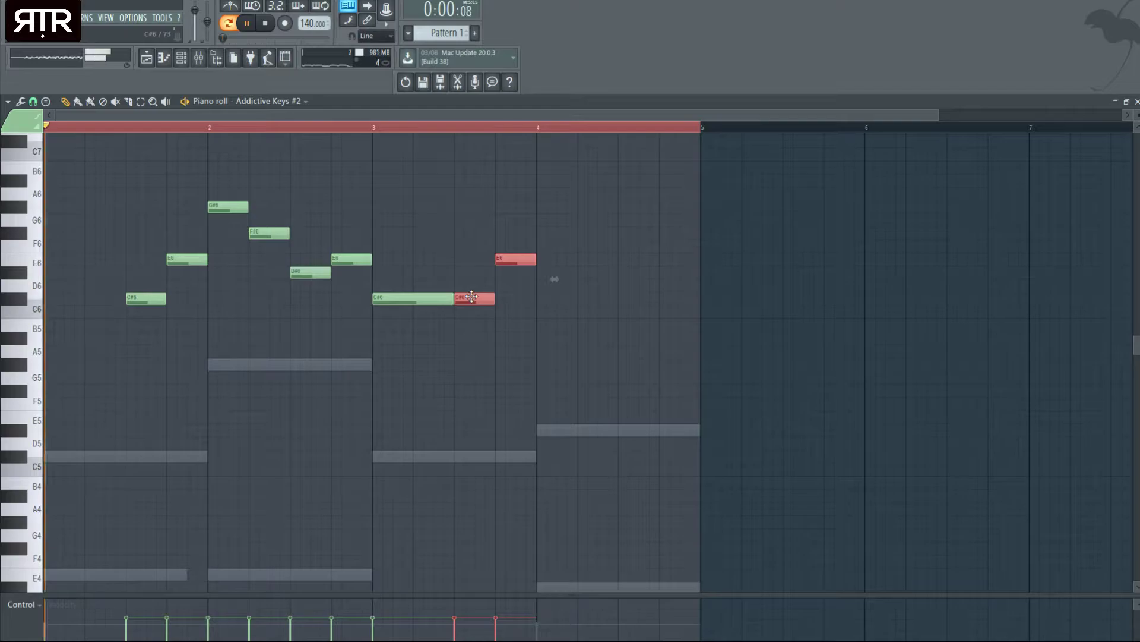
{"action": "key", "text": "ctrl+a"}
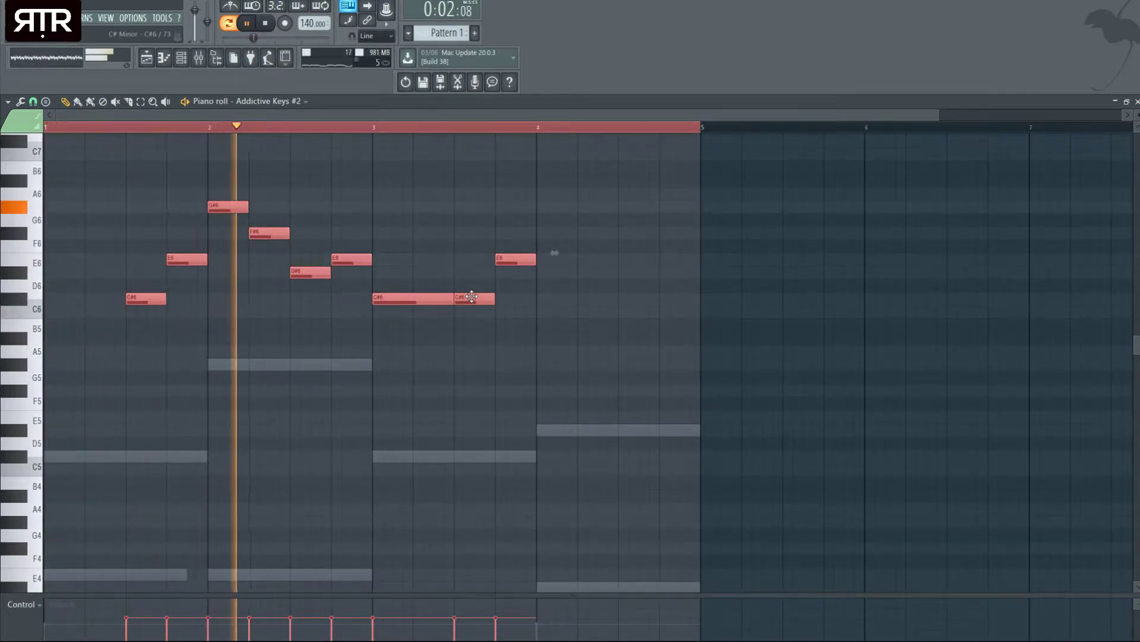
{"action": "key", "text": "ctrl+d"}
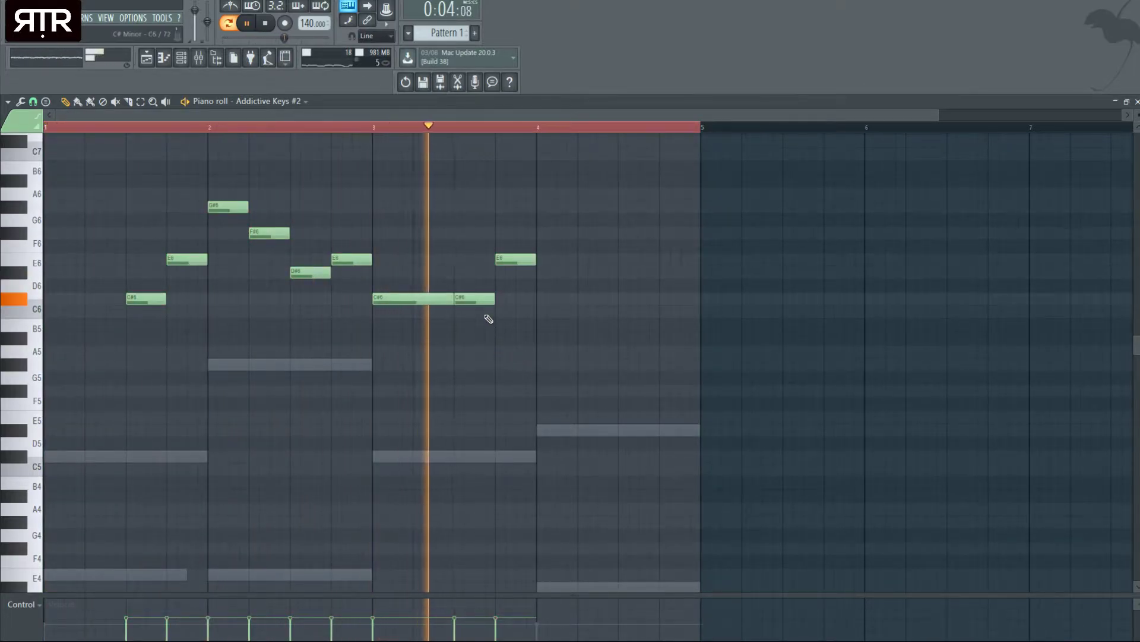
{"action": "key", "text": "space"}
Lower the last note of bar 3 to B5, trying A#5 first, and replay the melody.
{"action": "left_click_drag", "start_coordinate": [521, 260], "coordinate": [518, 338]}
{"action": "key", "text": "space"}
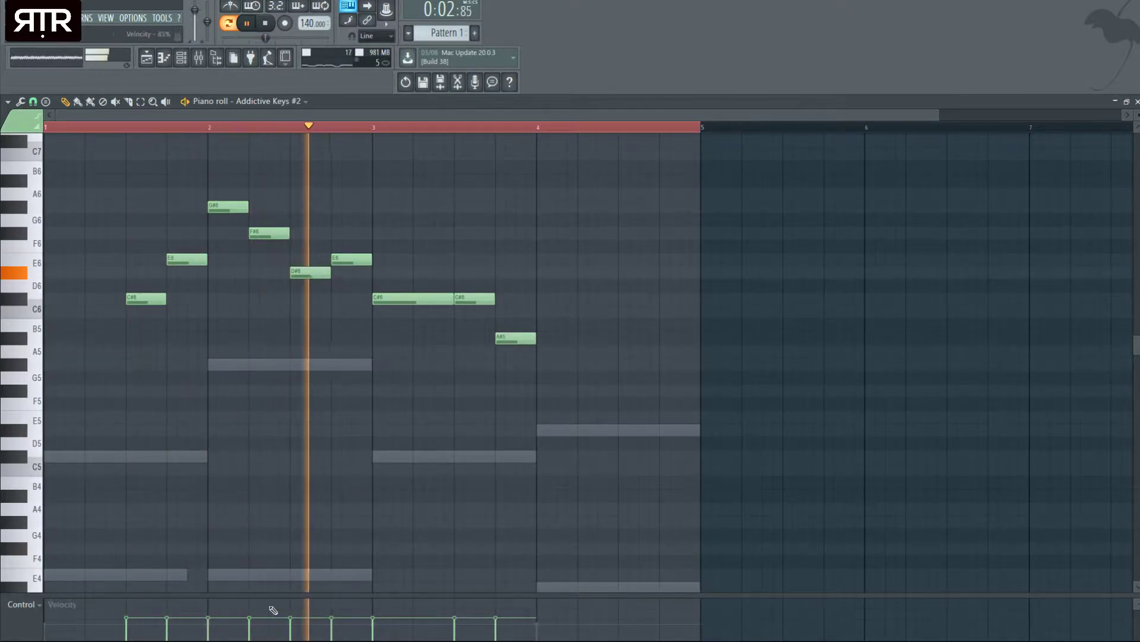
{"action": "key", "text": "space"}
{"action": "left_click_drag", "start_coordinate": [517, 334], "coordinate": [517, 325]}
{"action": "key", "text": "space"}
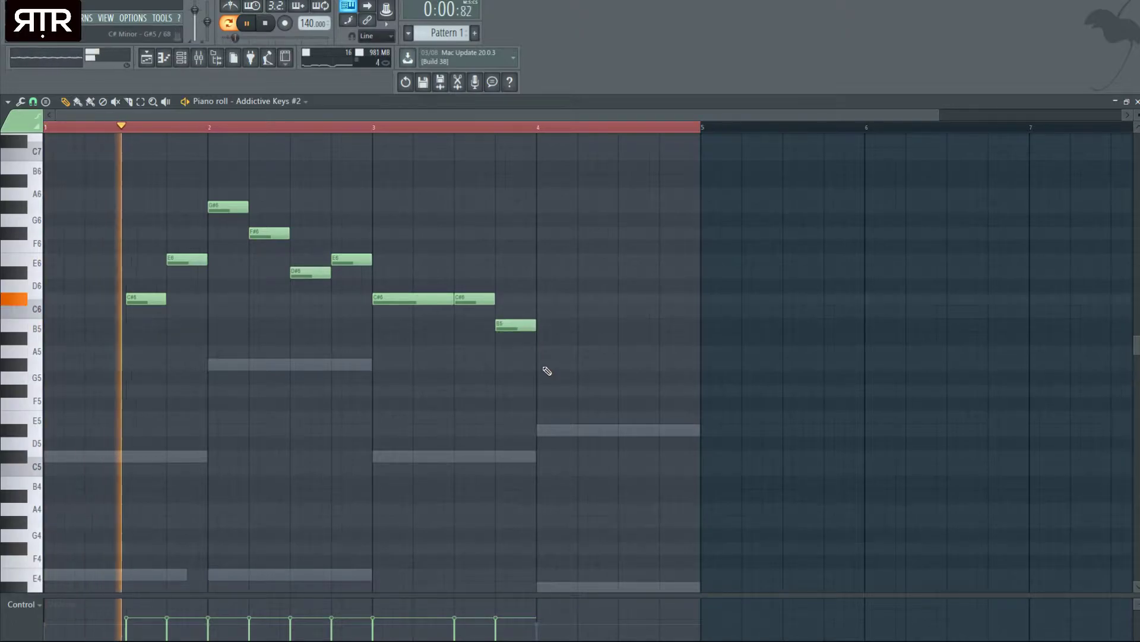
Fill bar 4 of the melody with one-beat notes D#5, C#5, G#5 and A#5, and play the pattern.
{"action": "left_click", "coordinate": [537, 430]}
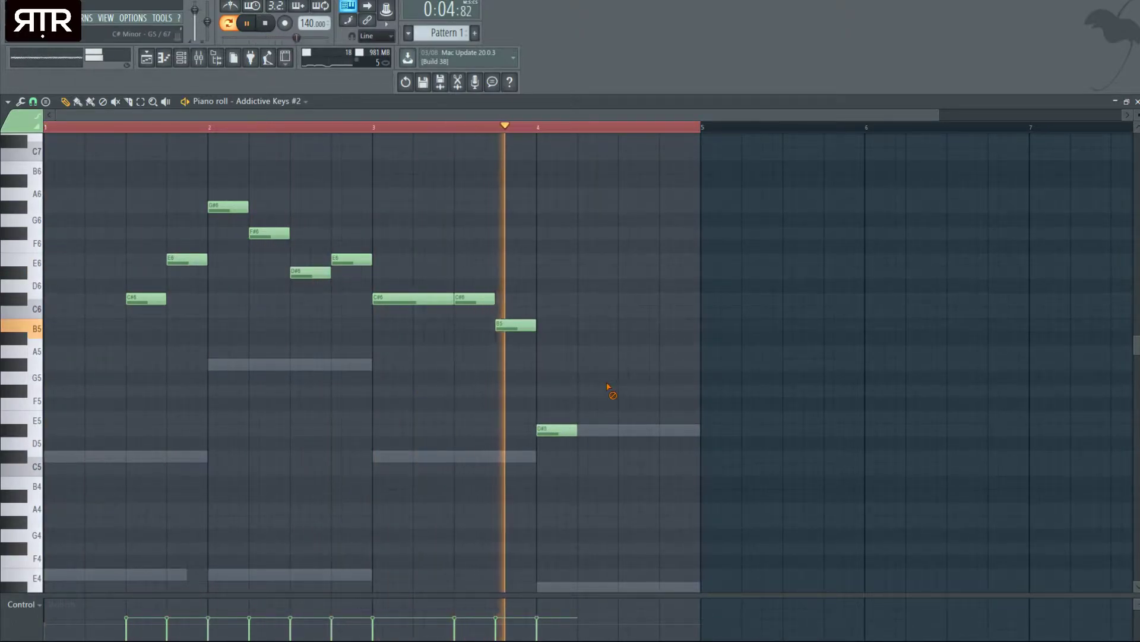
{"action": "key", "text": "space"}
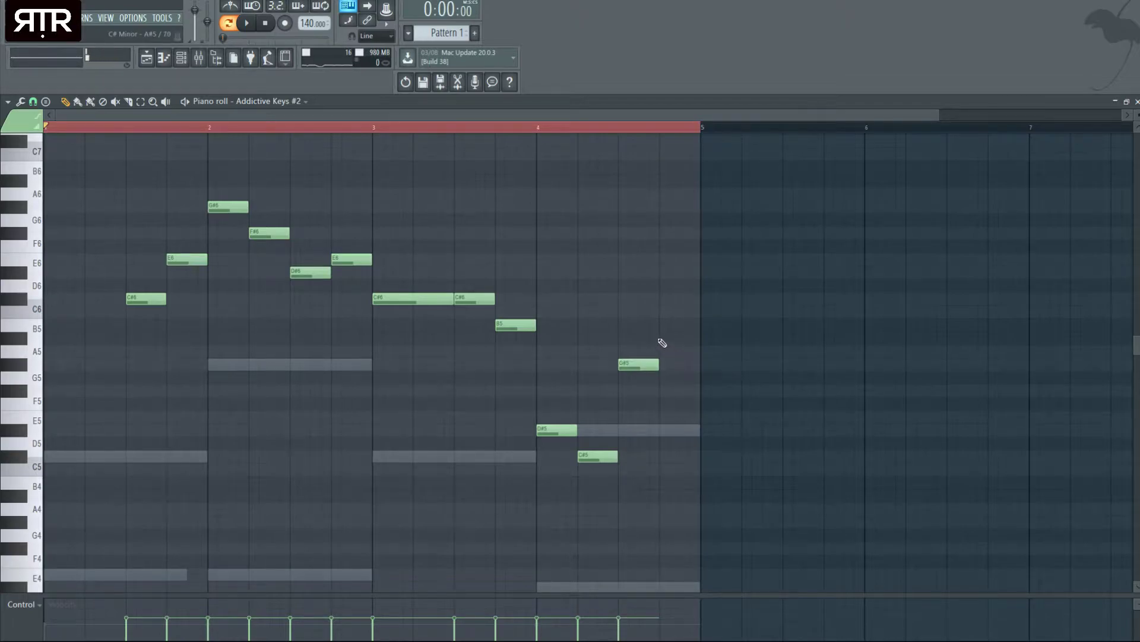
{"action": "key", "text": "space"}
{"action": "scroll", "coordinate": [521, 471], "scroll_direction": "down", "scroll_amount": 2, "text": "ctrl"}
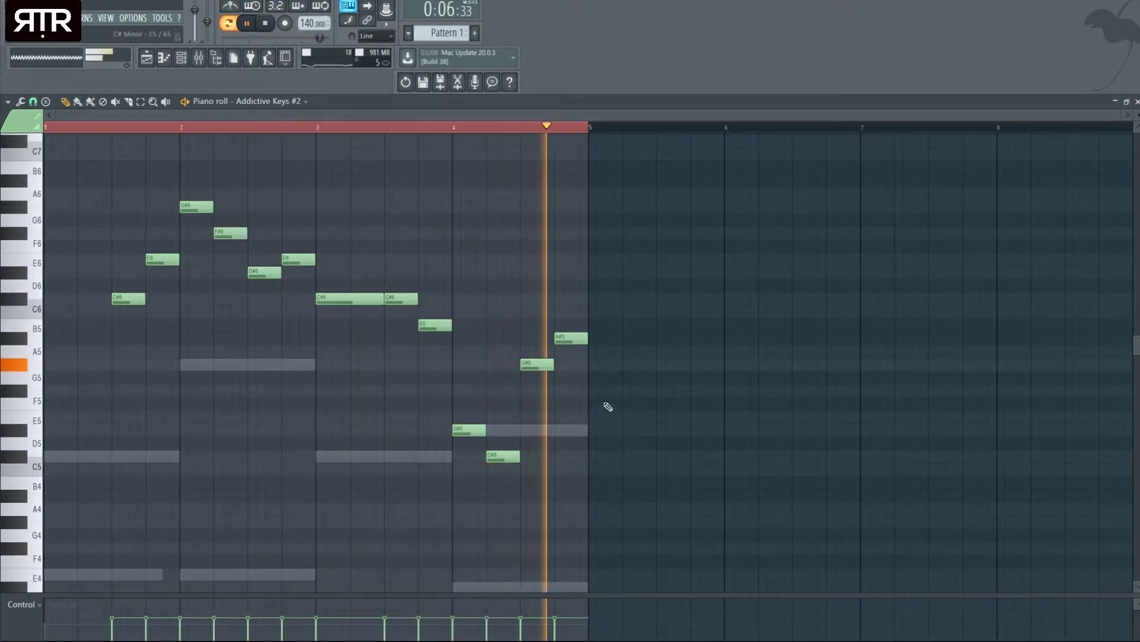
{"action": "key", "text": "space"}
Raise bar 4's last note to D#6 and its first two notes by one octave, replaying the melody.
{"action": "key", "text": "space"}
{"action": "left_click_drag", "start_coordinate": [570, 299], "coordinate": [566, 268]}
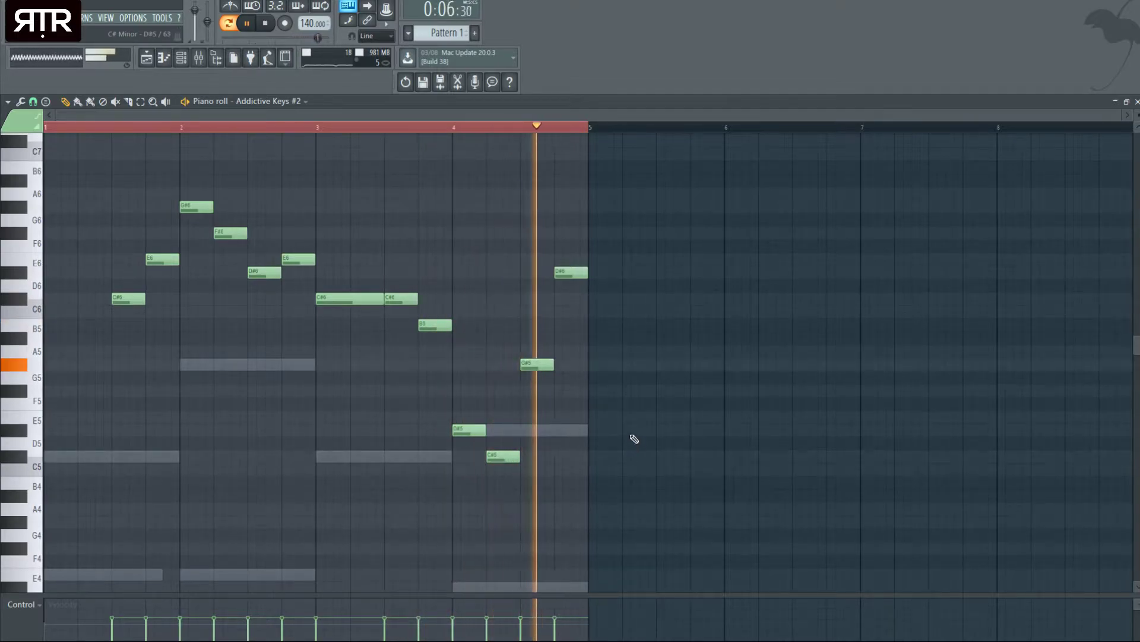
{"action": "key", "text": "space"}
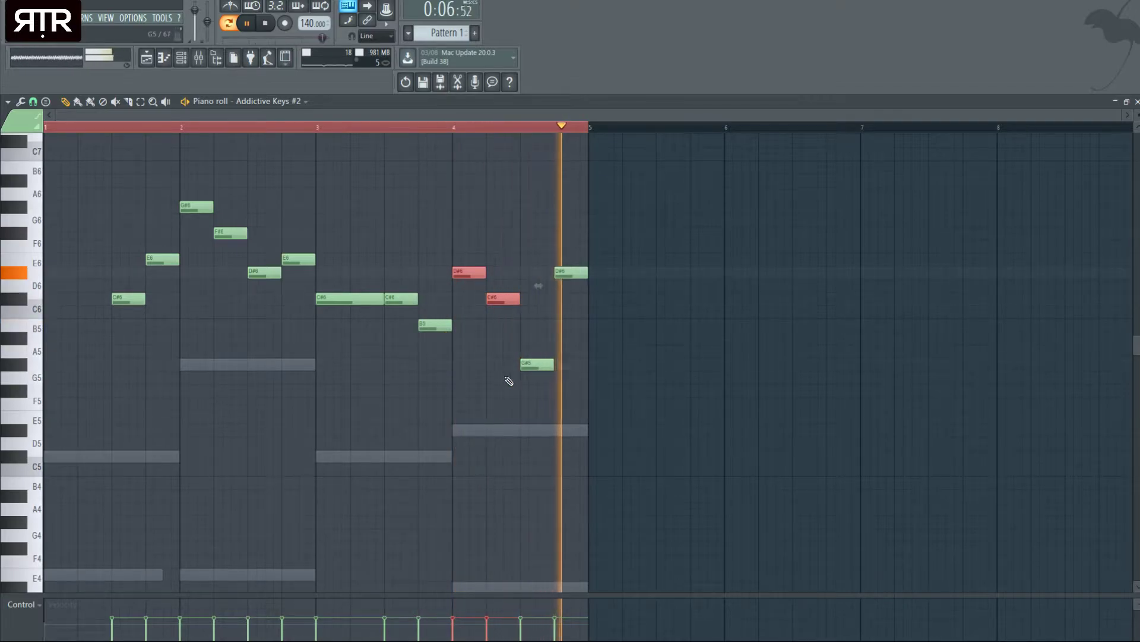
{"action": "key", "text": "space"}
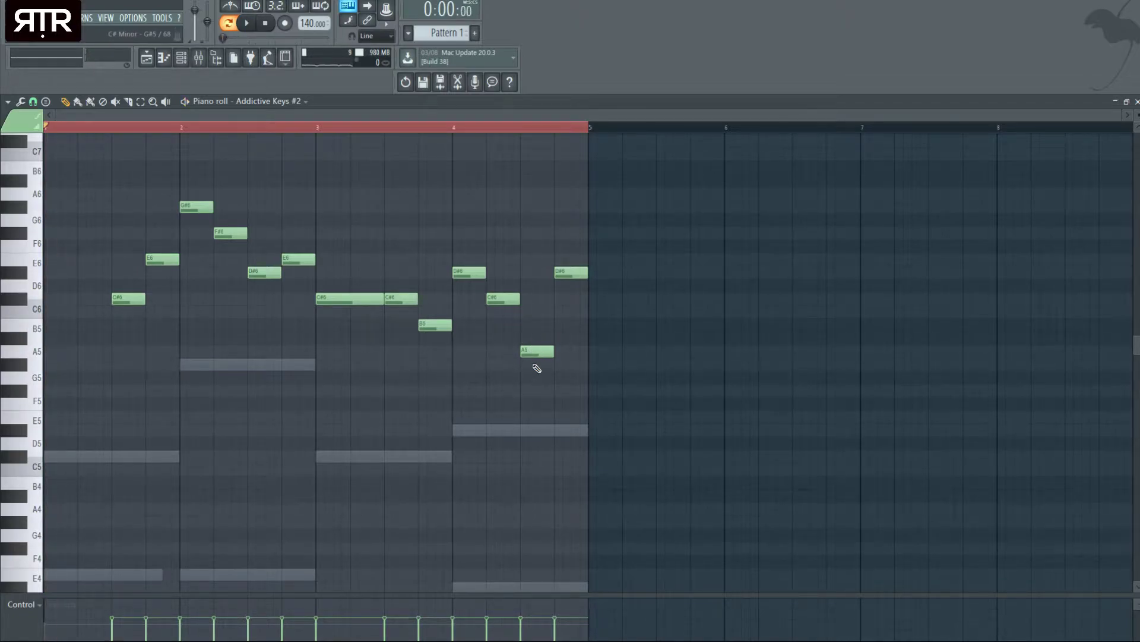
Move bar 4's third note to A#5 and its second note to E6, and listen to the melody.
{"action": "left_click", "coordinate": [378, 139]}
{"action": "right_click", "coordinate": [359, 139]}
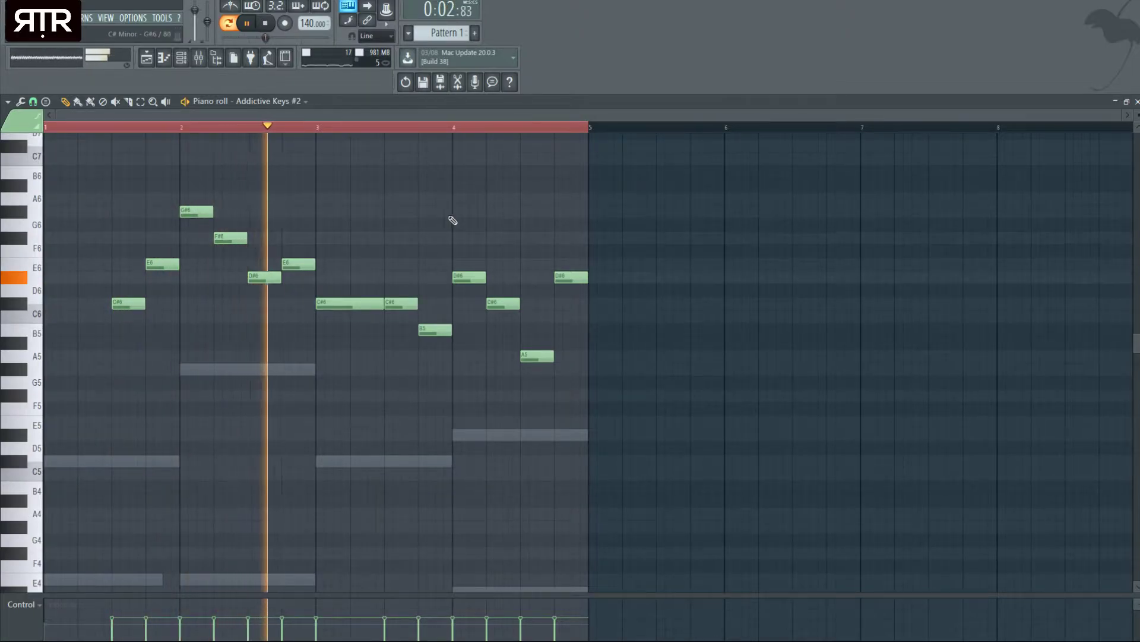
{"action": "left_click_drag", "start_coordinate": [538, 355], "coordinate": [538, 343]}
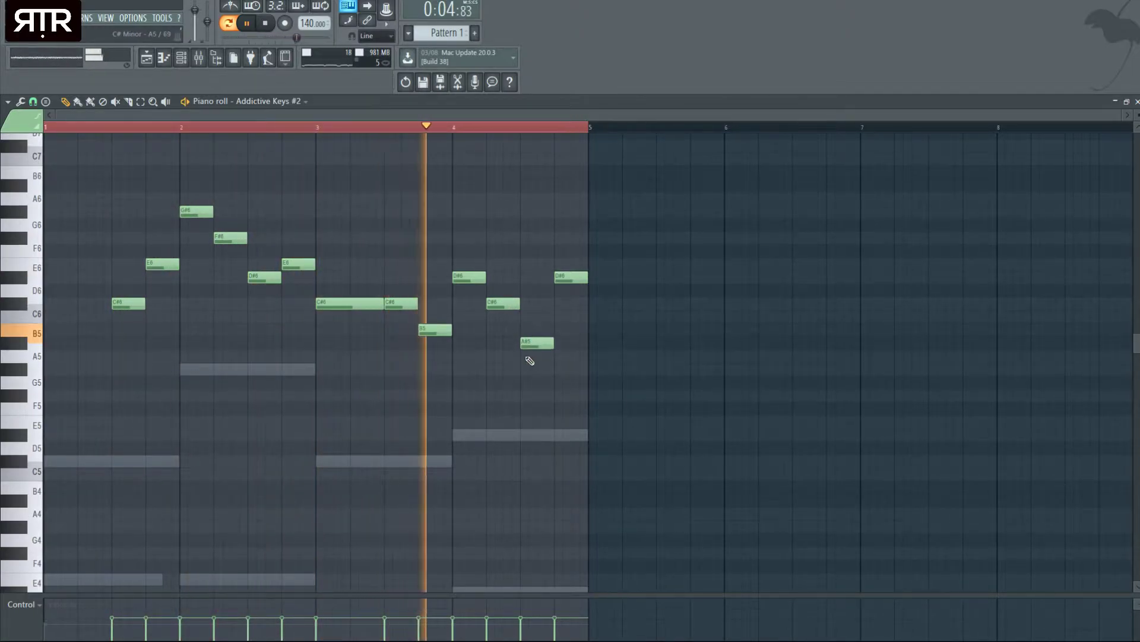
{"action": "left_click_drag", "start_coordinate": [496, 305], "coordinate": [502, 265]}
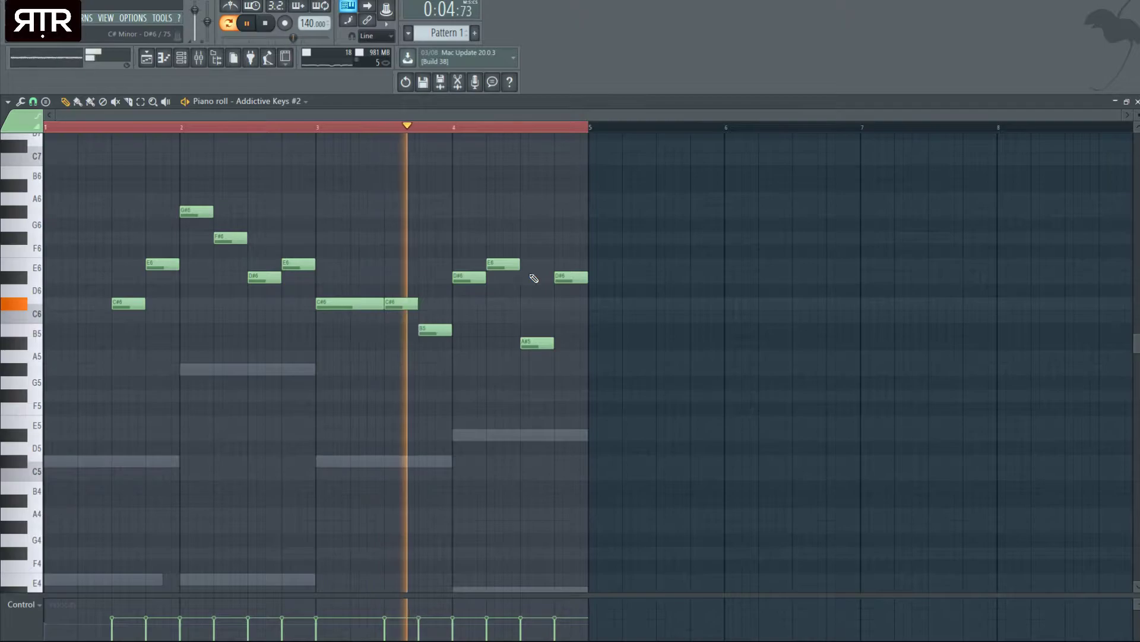
{"action": "key", "text": "space"}
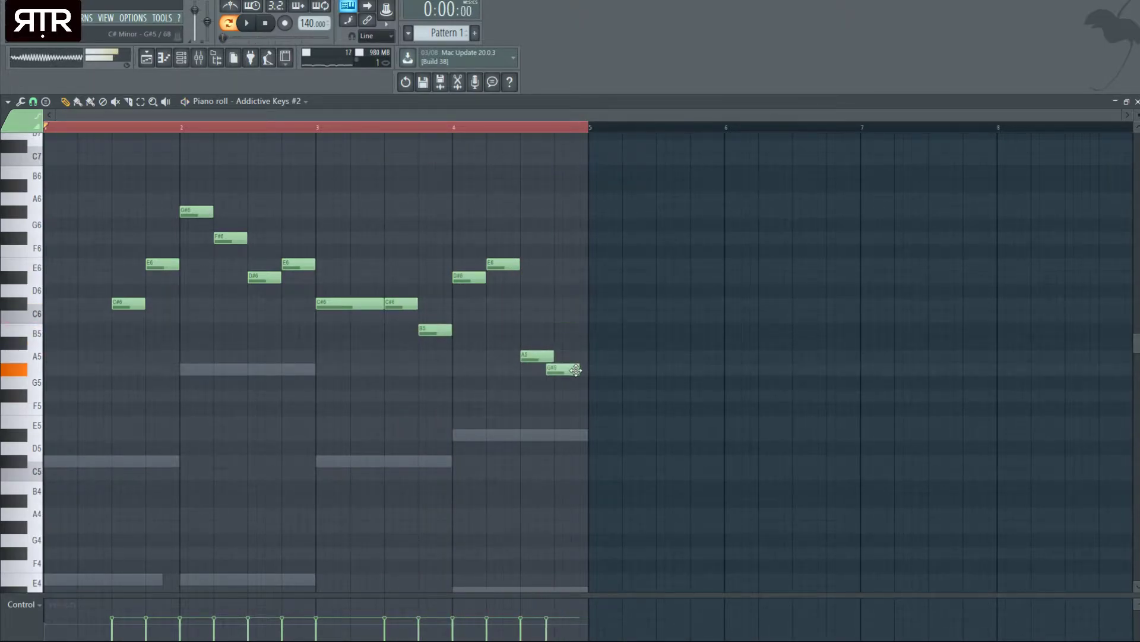
Try ending bar 4 with A5 followed by half-beat G#5 and D#5 notes.
{"action": "key", "text": "space"}
{"action": "left_click_drag", "start_coordinate": [586, 369], "coordinate": [571, 369]}
{"action": "left_click", "coordinate": [577, 434]}
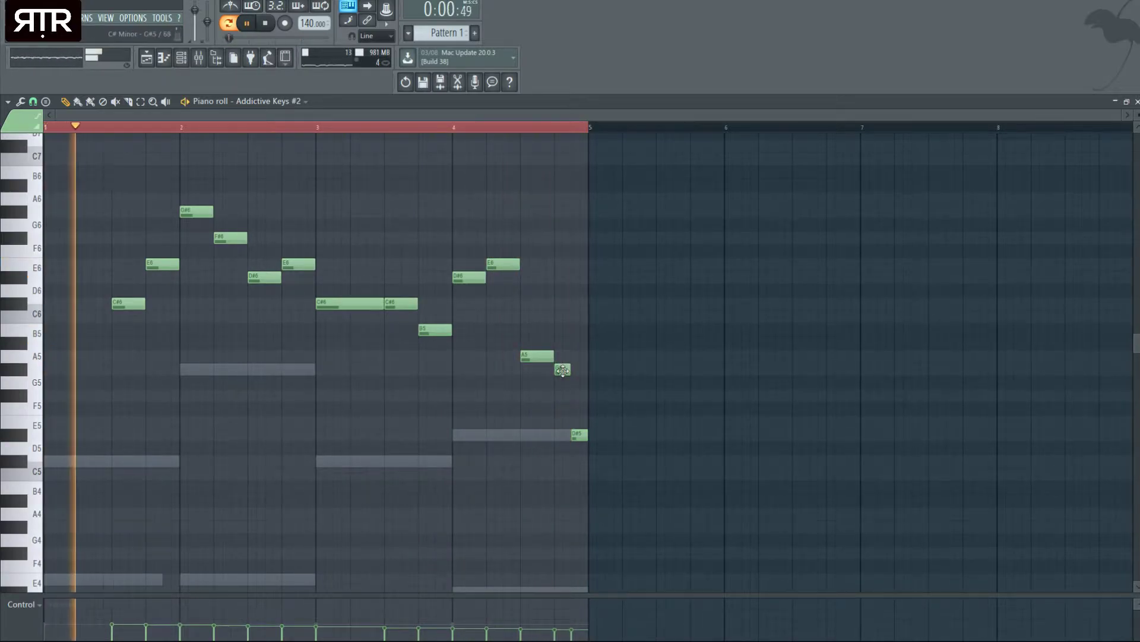
{"action": "left_click_drag", "start_coordinate": [536, 357], "coordinate": [557, 385]}
{"action": "key", "text": "space"}
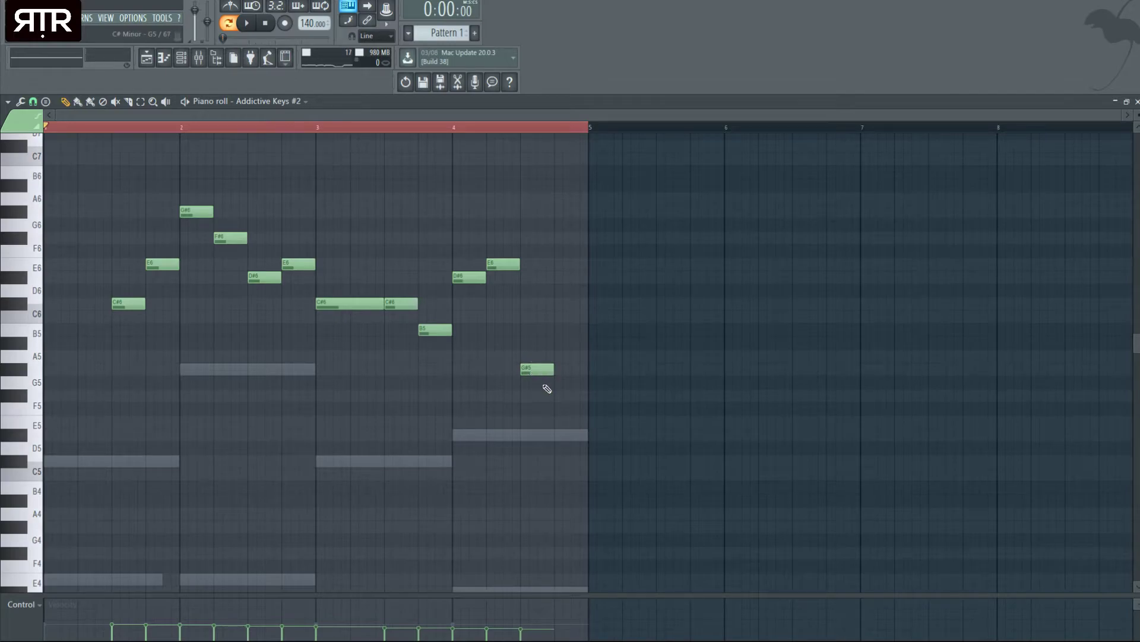
End bar 4 with one-beat notes C#6 and A#5, and play from near the end of bar 3.
{"action": "left_click_drag", "start_coordinate": [536, 304], "coordinate": [554, 309]}
{"action": "left_click", "coordinate": [563, 353]}
{"action": "left_click_drag", "start_coordinate": [571, 355], "coordinate": [572, 374]}
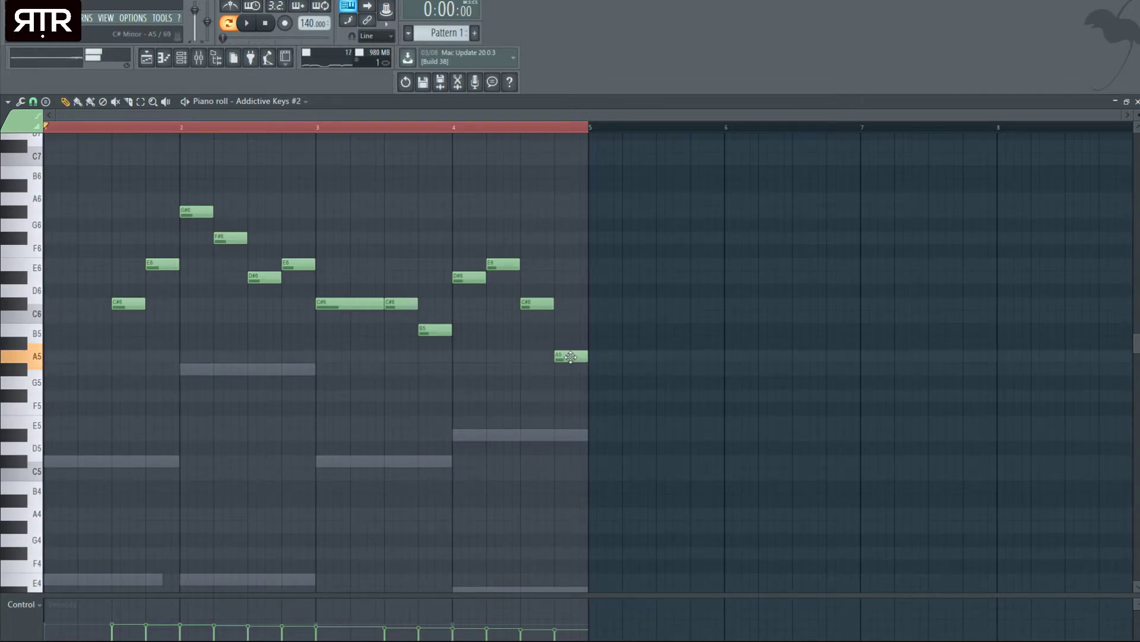
{"action": "key", "text": "space"}
{"action": "left_click", "coordinate": [428, 126]}
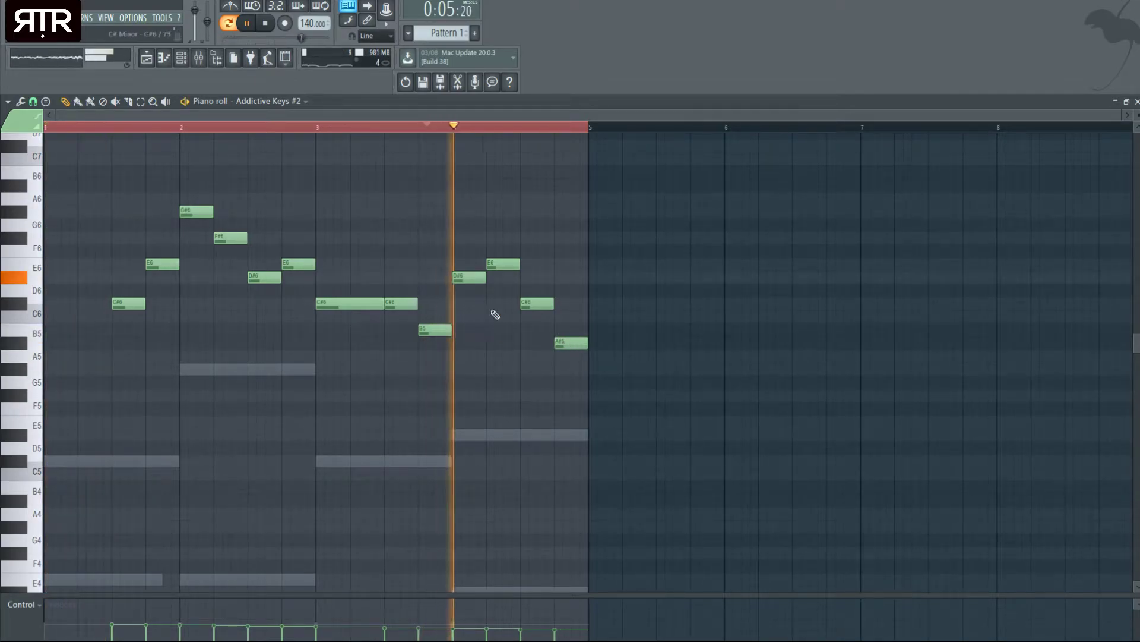
Lower the last note of bar 4 to G#5, shorten it to half a beat and follow it with a half-beat B5.
{"action": "mouse_move", "coordinate": [570, 342]}
{"action": "left_mouse_down"}
{"action": "mouse_move", "coordinate": [571, 326]}
{"action": "mouse_move", "coordinate": [569, 369]}
{"action": "left_mouse_up"}
{"action": "key", "text": "space"}
{"action": "key", "text": "space"}
{"action": "left_click", "coordinate": [575, 330]}
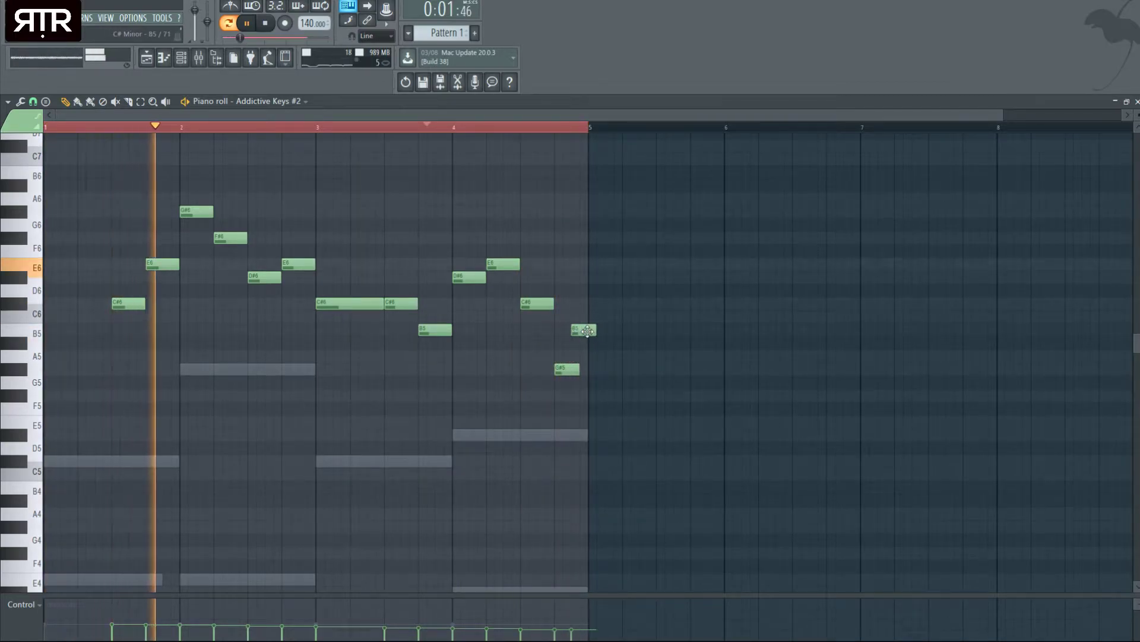
{"action": "left_click_drag", "start_coordinate": [595, 331], "coordinate": [587, 331]}
{"action": "left_click_drag", "start_coordinate": [579, 370], "coordinate": [572, 371]}
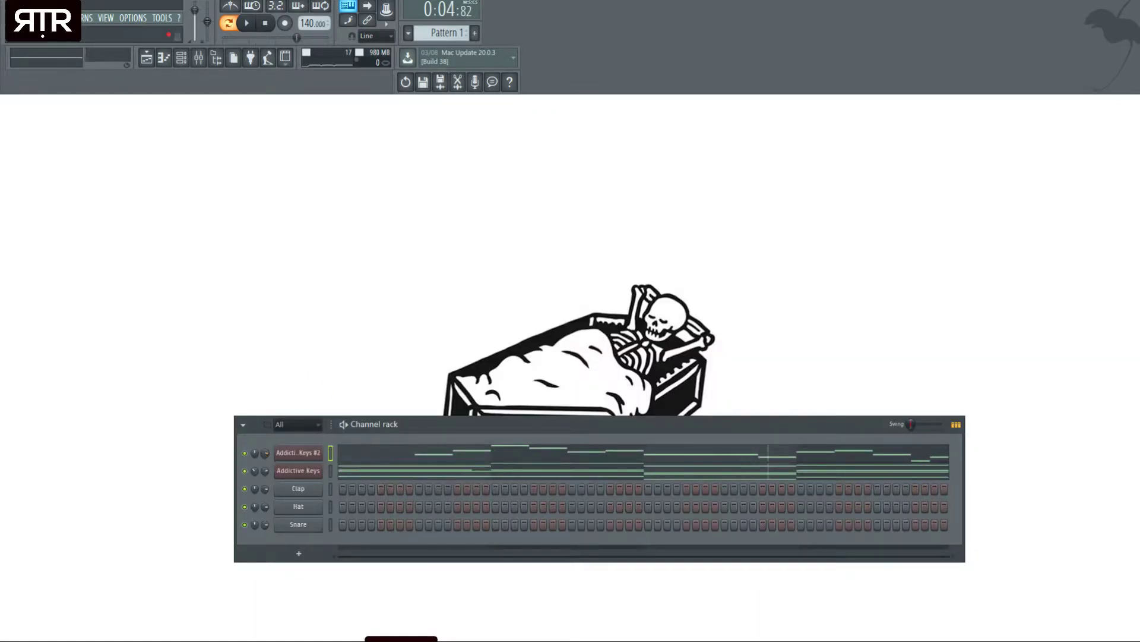
Reopen the Addictive Keys #2 melody, add a two-beat C#6 at the start of bar 1 and play it.
{"action": "left_click", "coordinate": [382, 453]}
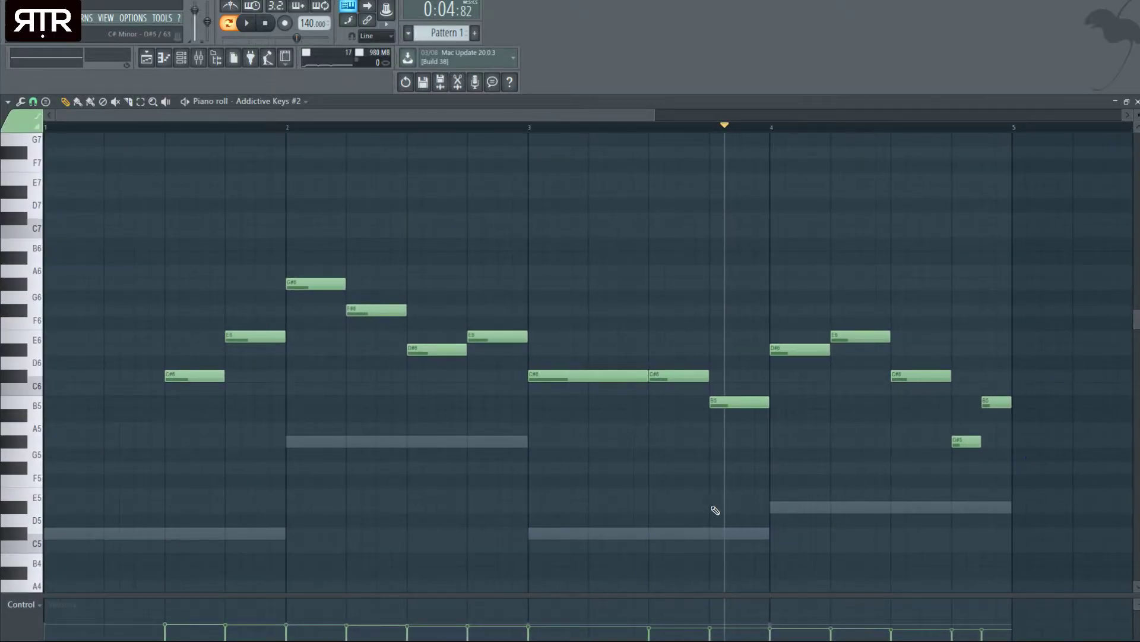
{"action": "scroll", "coordinate": [420, 474], "scroll_direction": "down", "scroll_amount": 2}
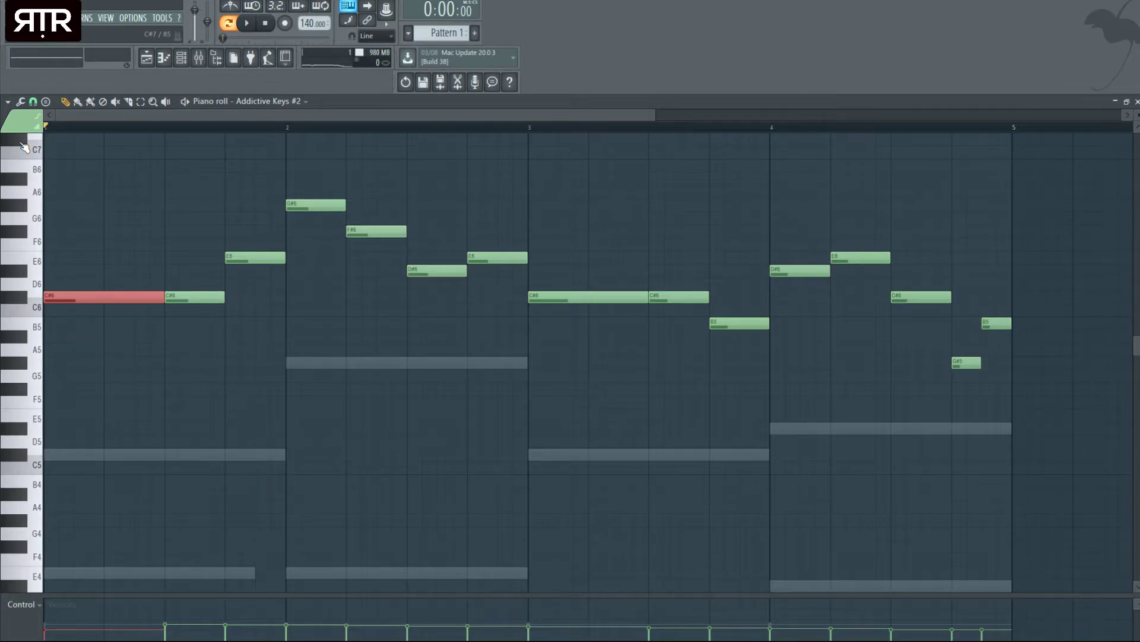
{"action": "key", "text": "space"}
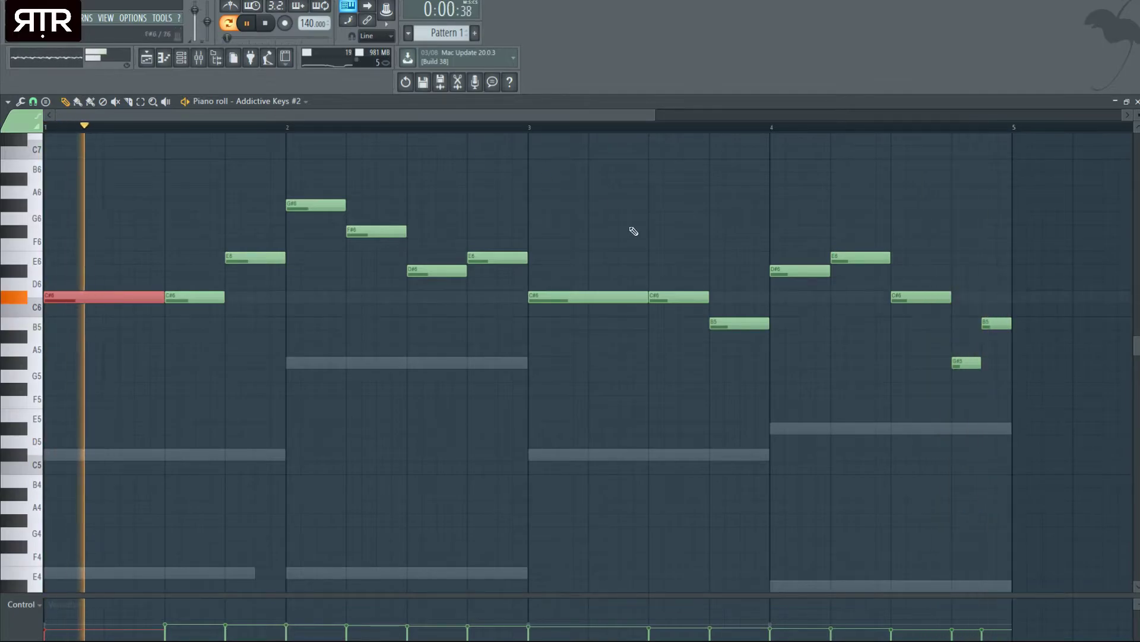
Add a third Addictive Keys channel with the Studio Grand - Grand Noir preset and open its piano roll.
{"action": "left_click", "coordinate": [1137, 102]}
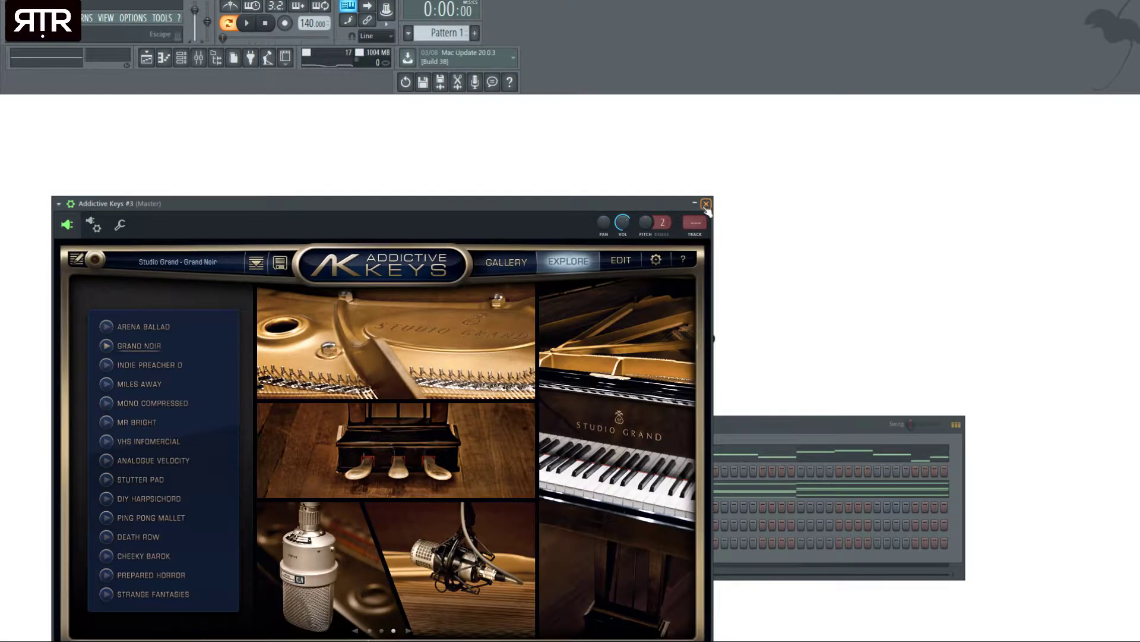
{"action": "left_click", "coordinate": [705, 205]}
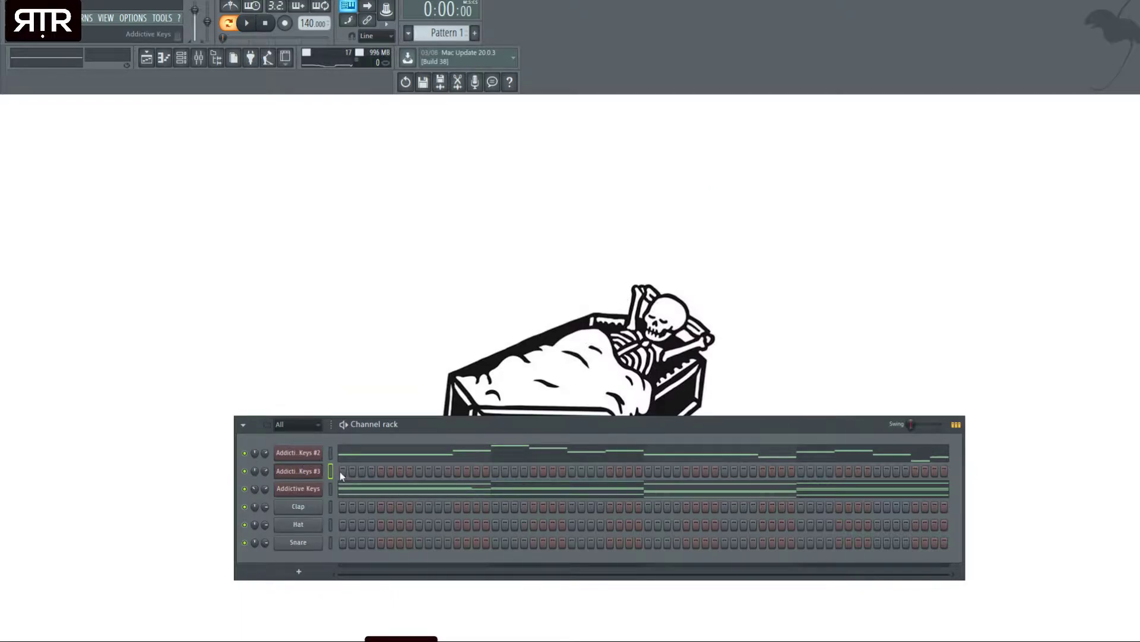
{"action": "left_click", "coordinate": [340, 472]}
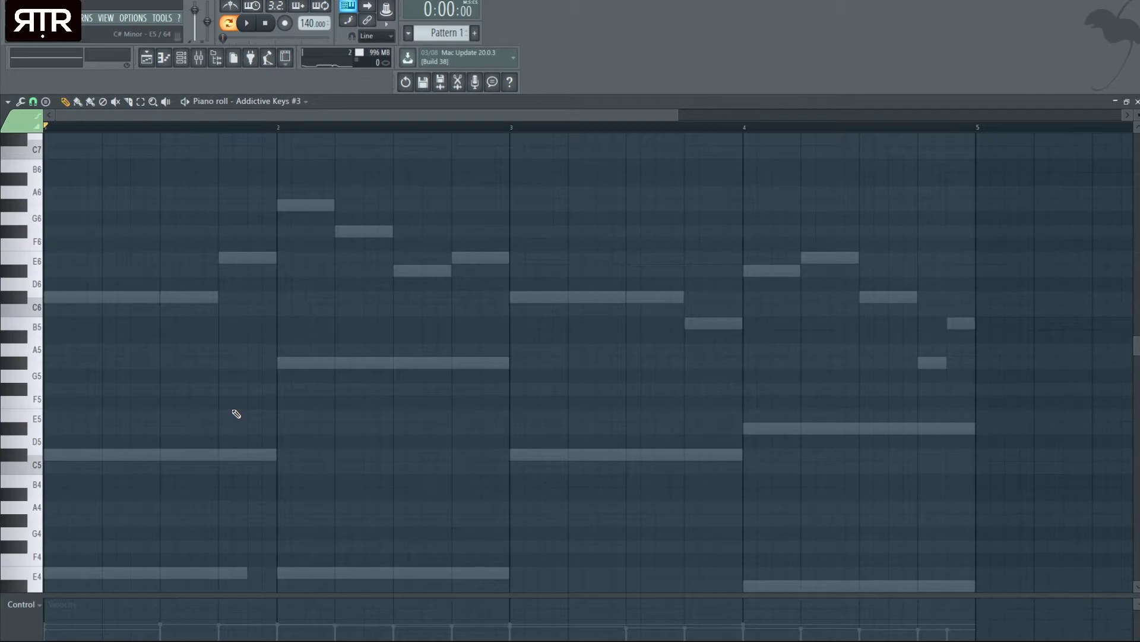
Listen to the pattern and add half-beat notes F#6, E6 and D#6 from beat 2 of bar 2 in Addictive Keys #3.
{"action": "scroll", "coordinate": [237, 413], "scroll_direction": "up", "scroll_amount": 3}
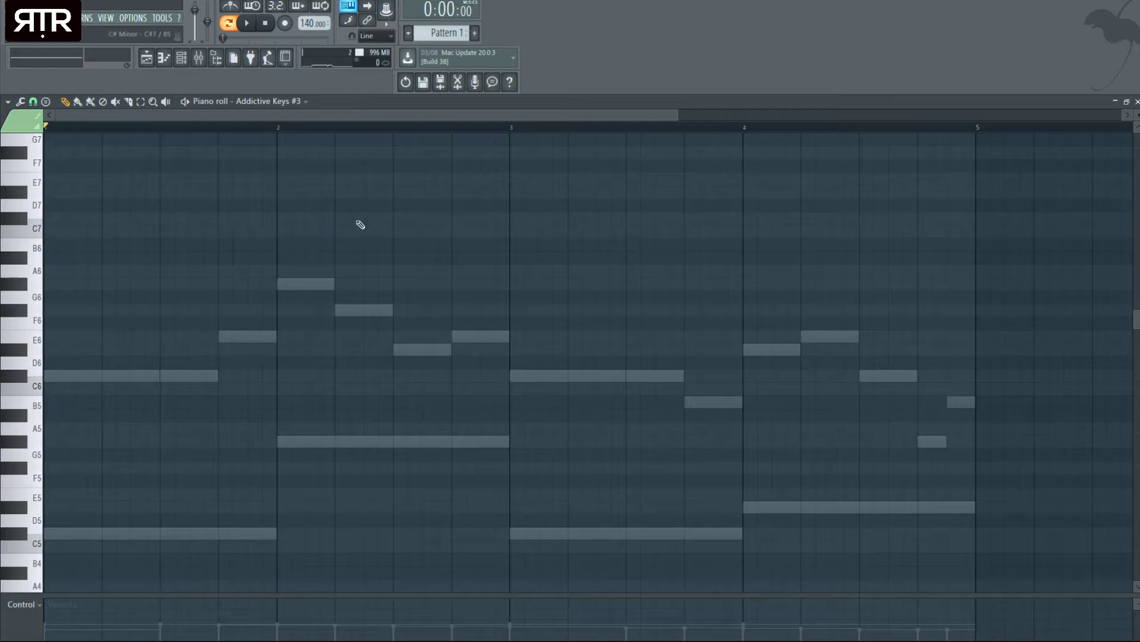
{"action": "key", "text": "space"}
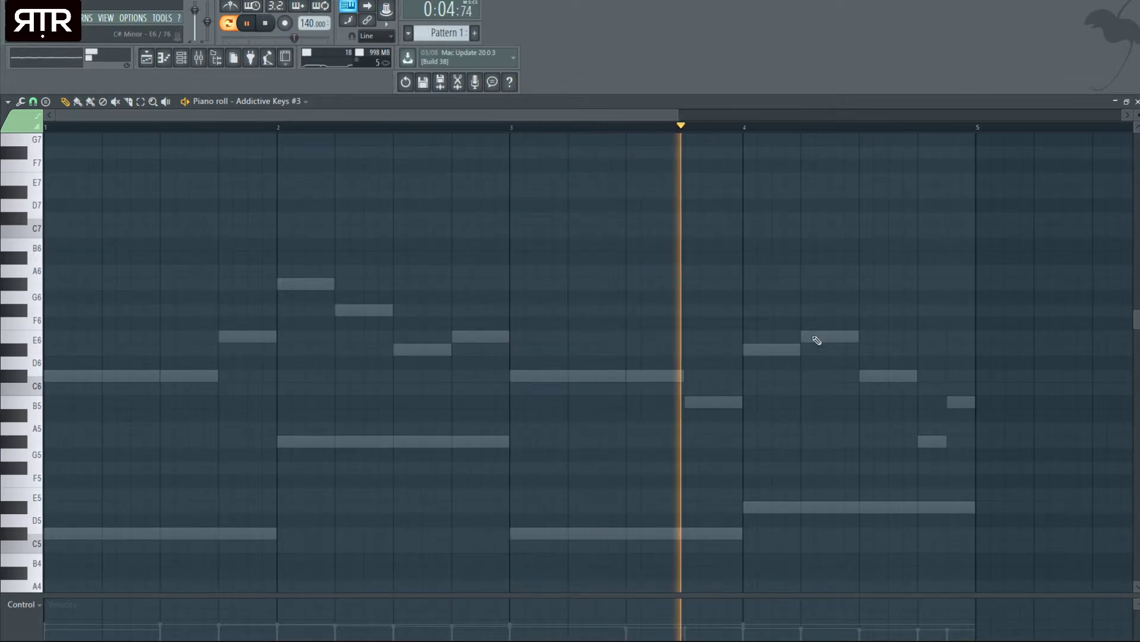
{"action": "key", "text": "space"}
{"action": "scroll", "coordinate": [257, 354], "scroll_direction": "up", "scroll_amount": 2}
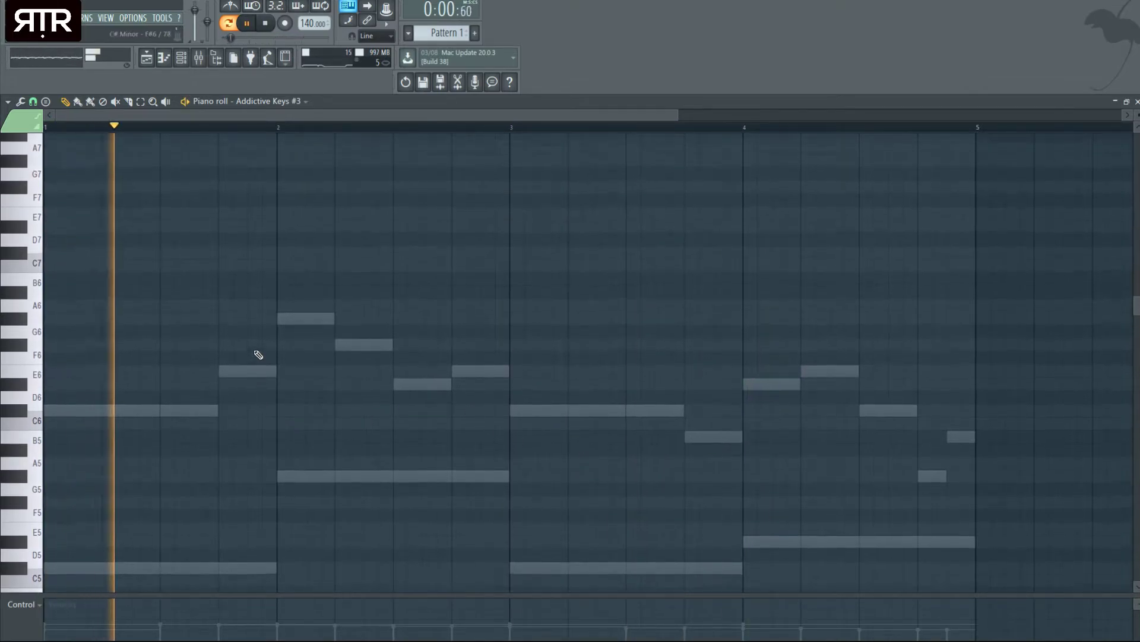
{"action": "scroll", "coordinate": [338, 410], "scroll_direction": "up", "scroll_amount": 2, "text": "ctrl"}
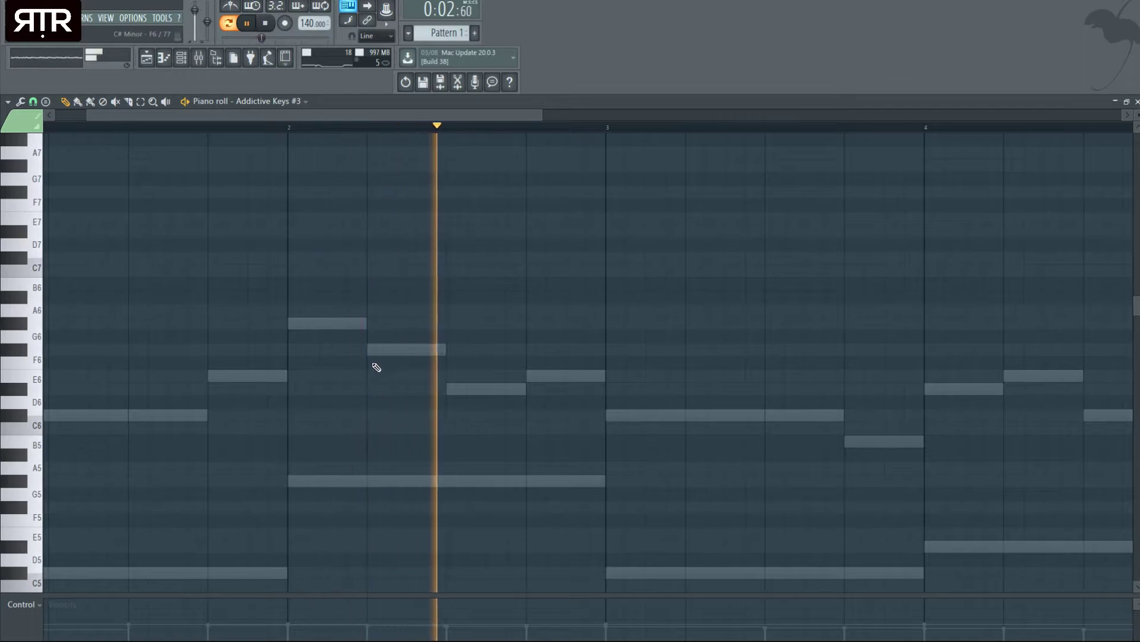
{"action": "key", "text": "space"}
{"action": "left_click", "coordinate": [400, 352]}
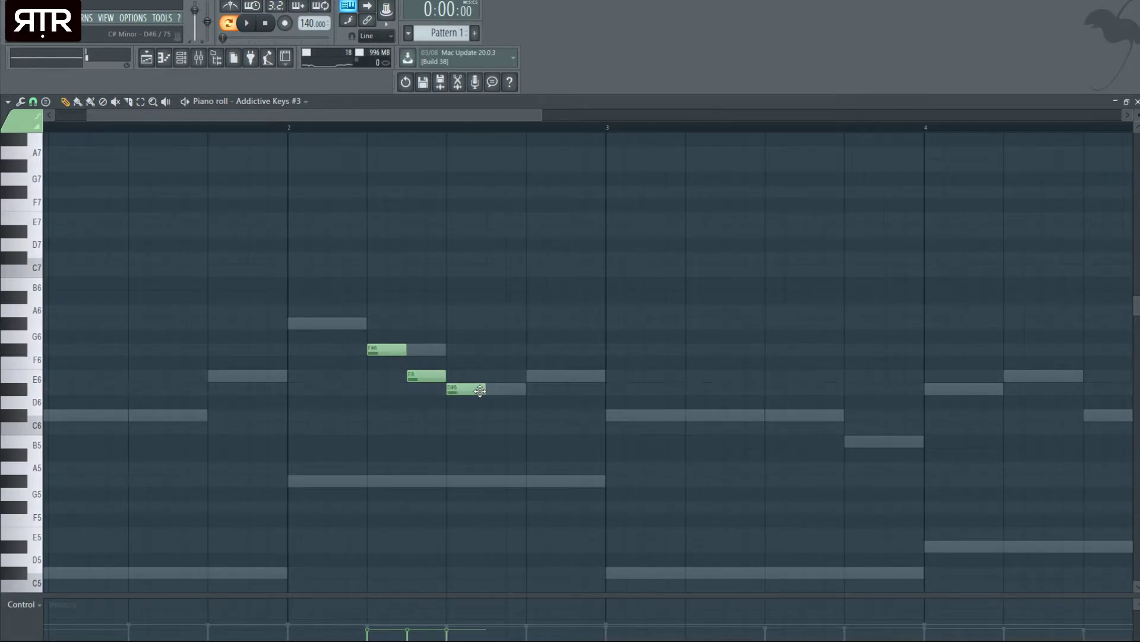
Shorten the three new notes in bar 2 to a quarter beat each, play them and select them.
{"action": "key", "text": "ctrl+a"}
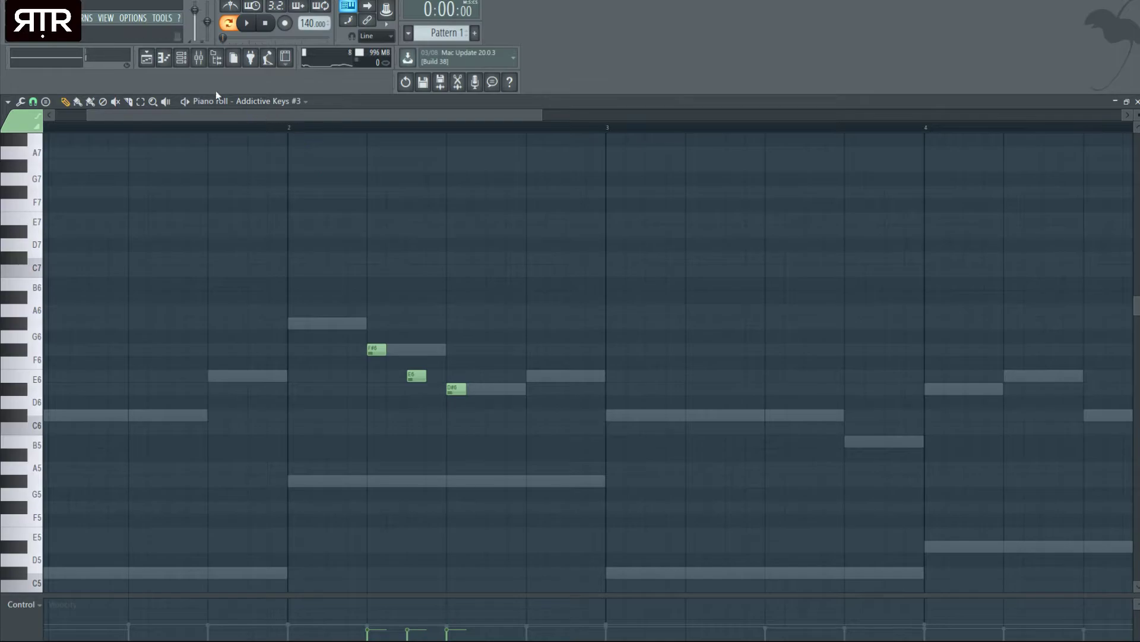
{"action": "right_click", "coordinate": [159, 139]}
{"action": "key", "text": "space"}
{"action": "left_click_drag", "start_coordinate": [333, 239], "coordinate": [378, 351]}
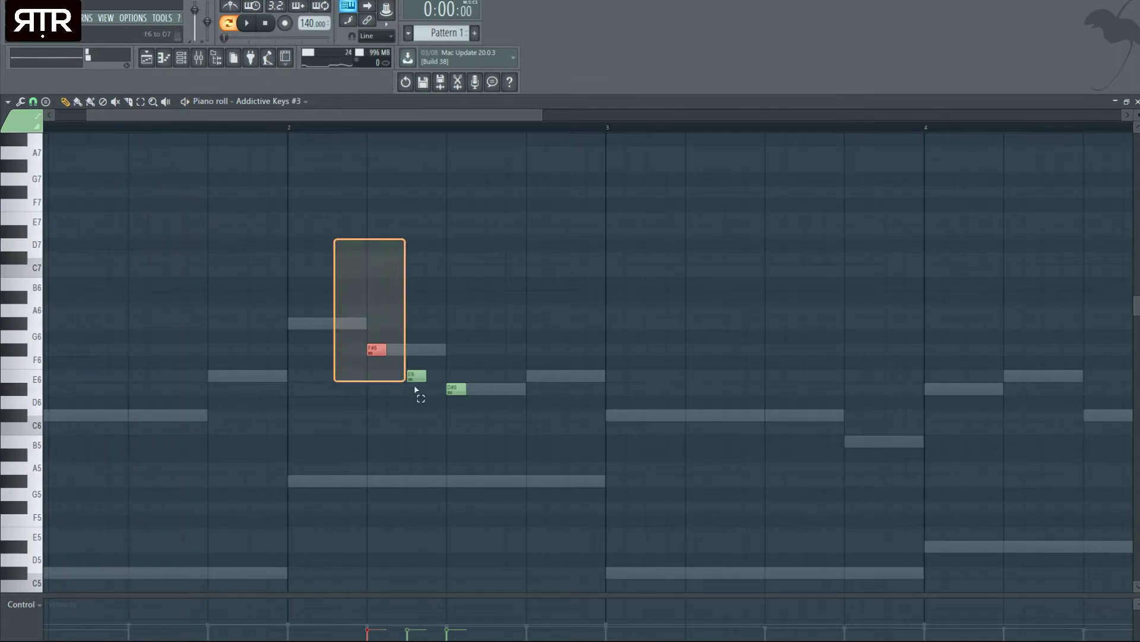
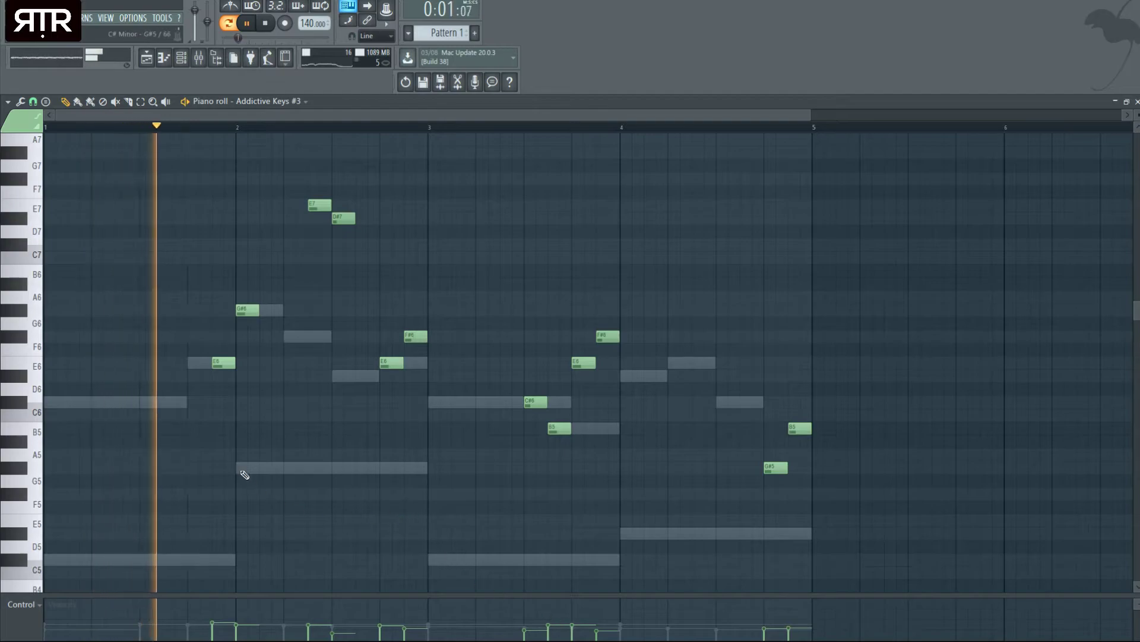
Lower the velocity of the E6 ending bar 1, raise that of the G#6 starting bar 2, and replay the pattern.
{"action": "key", "text": "space"}
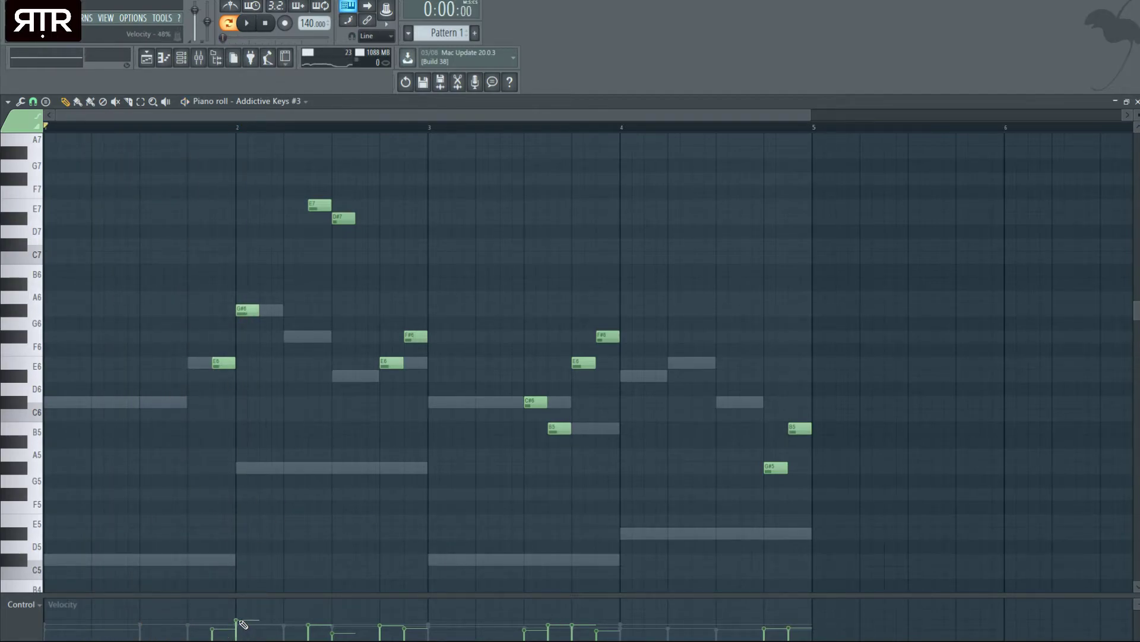
{"action": "key", "text": "space"}
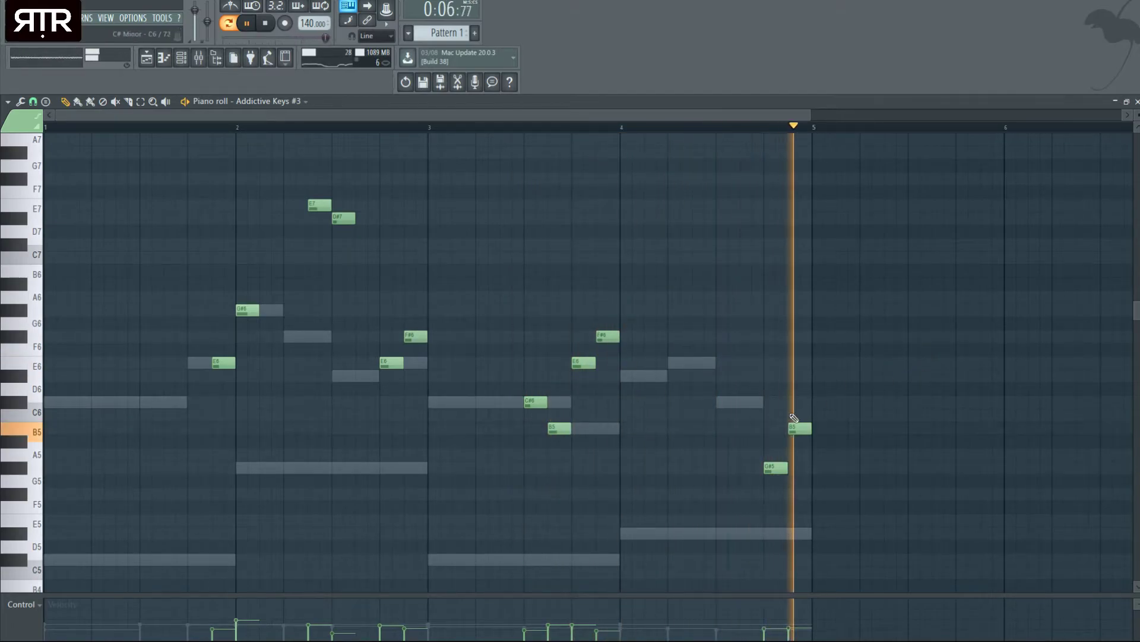
{"action": "key", "text": "space"}
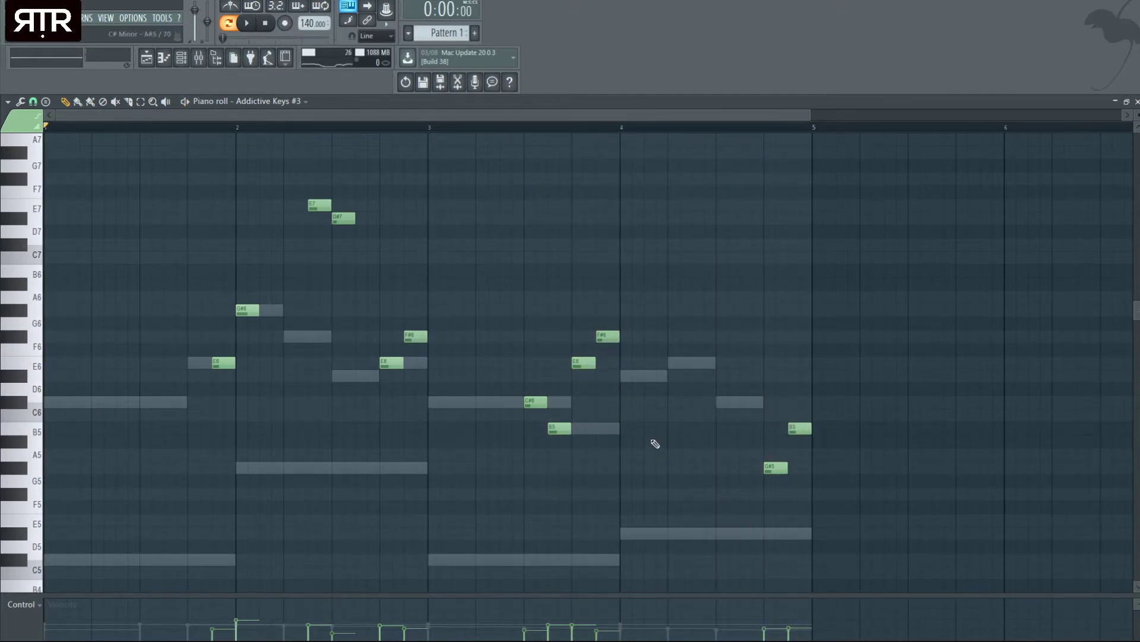
Add half-beat notes E6 and C#6 around beat 3 of bar 4, play the pattern and close the piano roll.
{"action": "left_click", "coordinate": [721, 401]}
{"action": "key", "text": "space"}
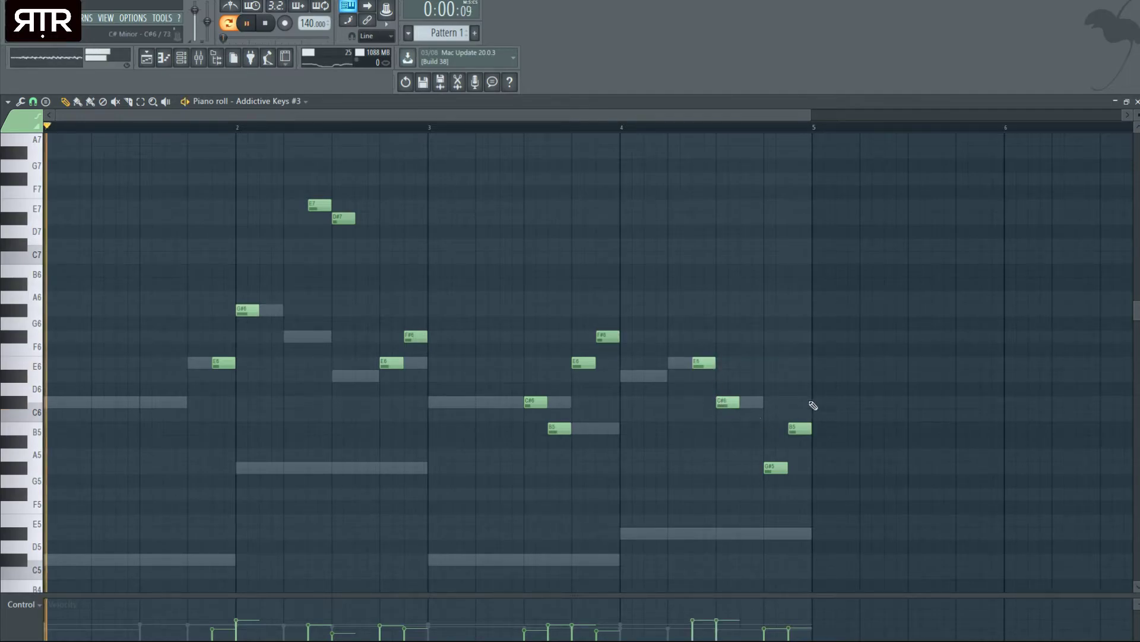
{"action": "left_click", "coordinate": [1136, 101]}
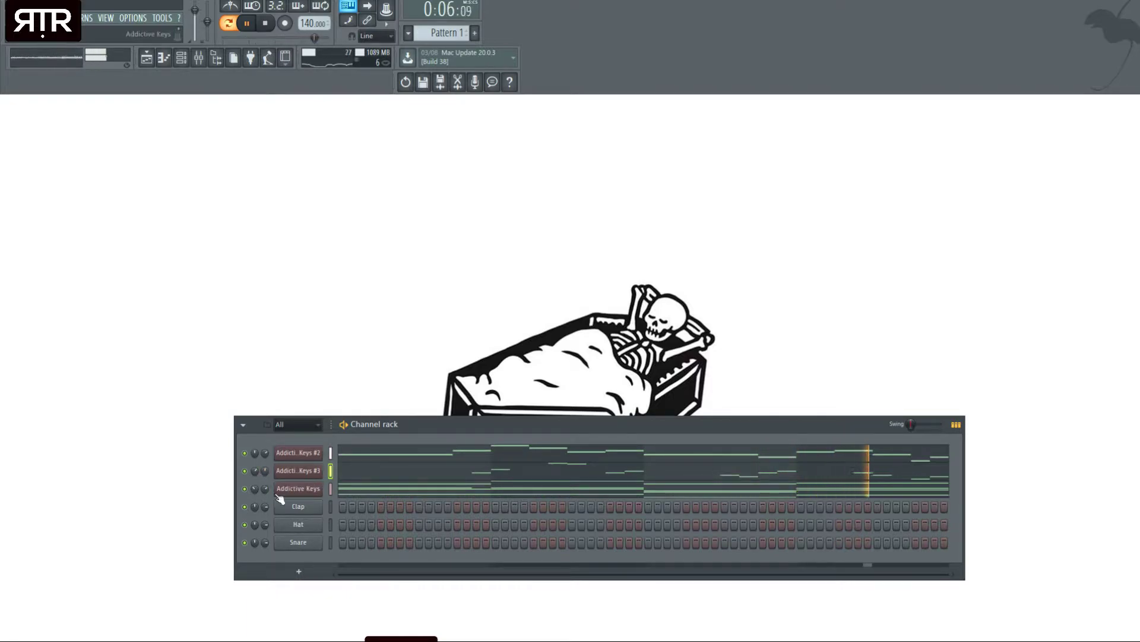
Even out the velocities of E7 and D#7 in bar 2 of Addictive Keys #3, lower that of the G#6 starting bar 2, and close the piano roll.
{"action": "left_click_drag", "start_coordinate": [428, 438], "coordinate": [409, 350]}
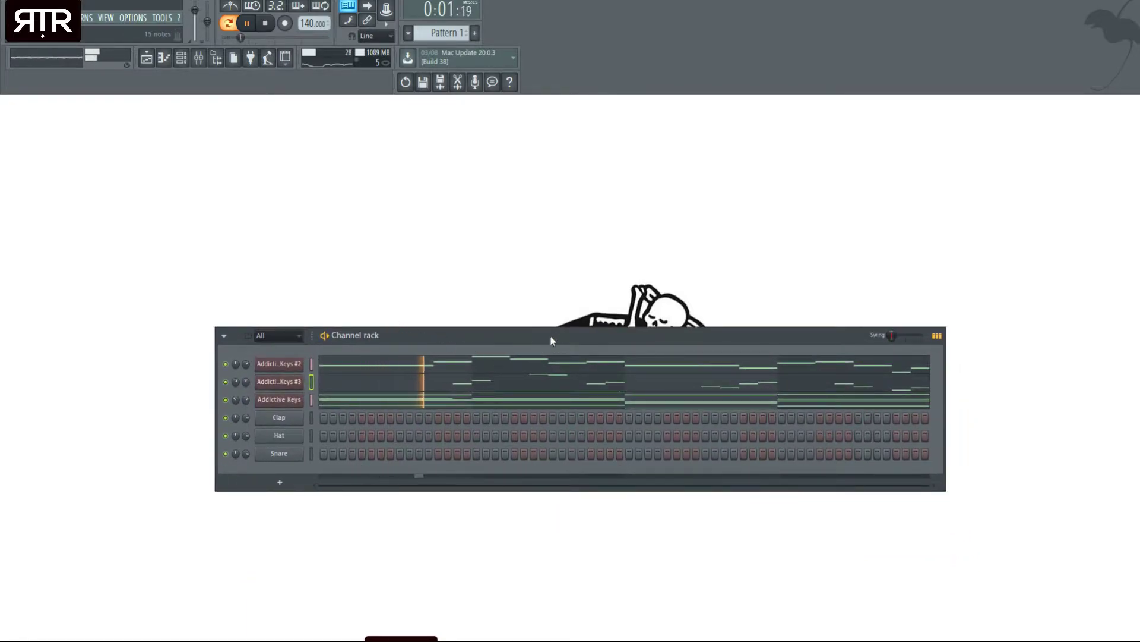
{"action": "left_click_drag", "start_coordinate": [552, 340], "coordinate": [464, 341]}
{"action": "left_click", "coordinate": [450, 383]}
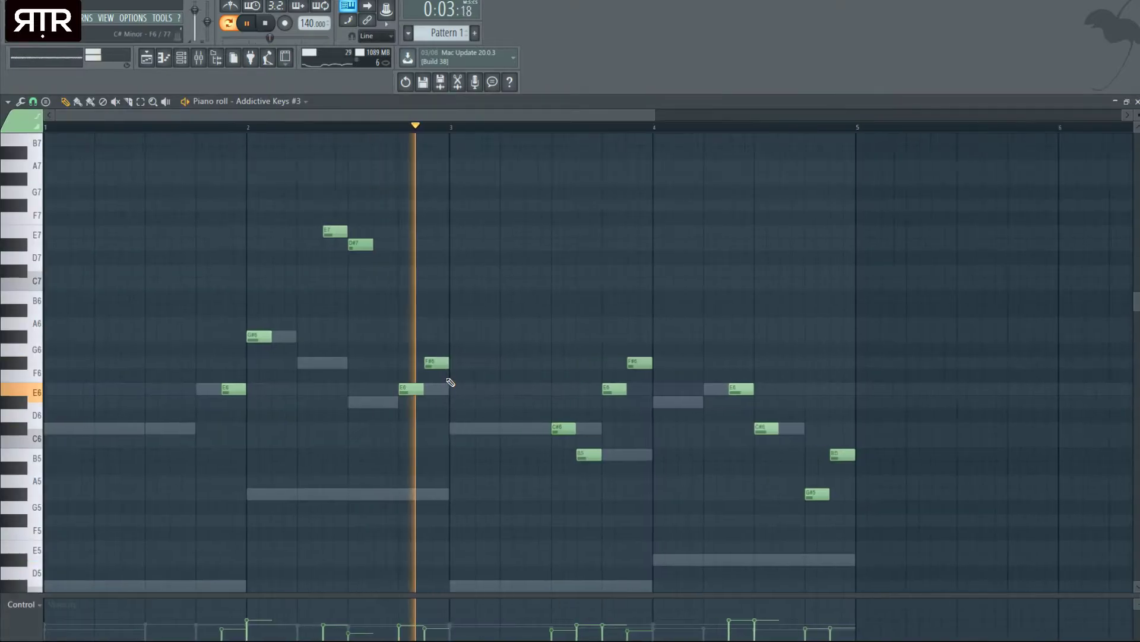
{"action": "left_click_drag", "start_coordinate": [455, 211], "coordinate": [312, 303]}
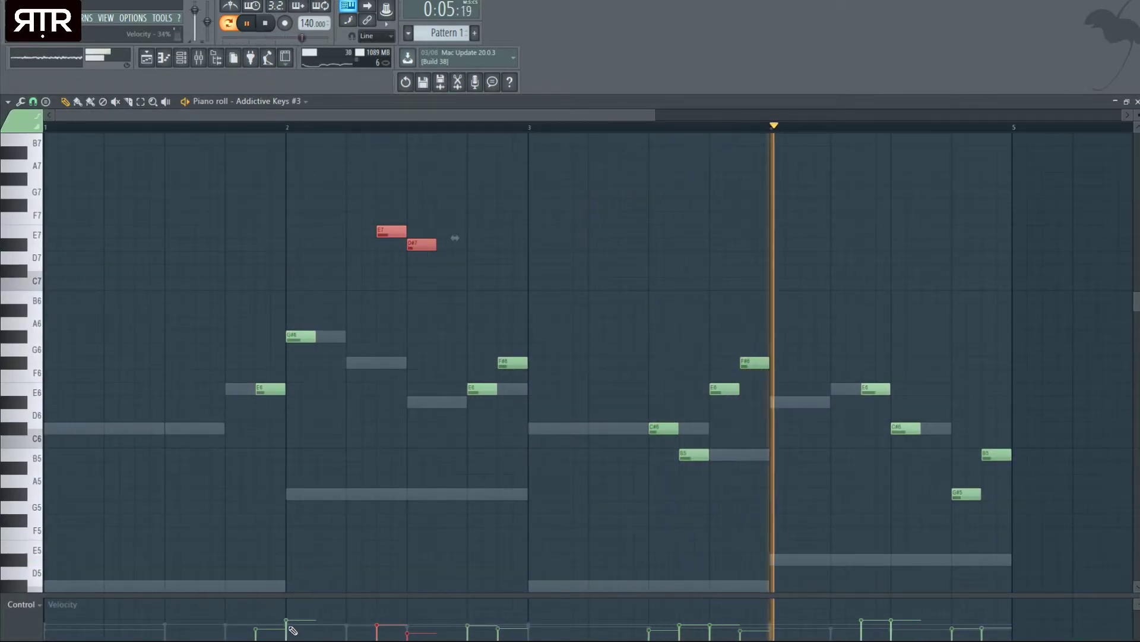
{"action": "left_click", "coordinate": [319, 582], "text": "ctrl"}
{"action": "left_click_drag", "start_coordinate": [296, 618], "coordinate": [292, 625]}
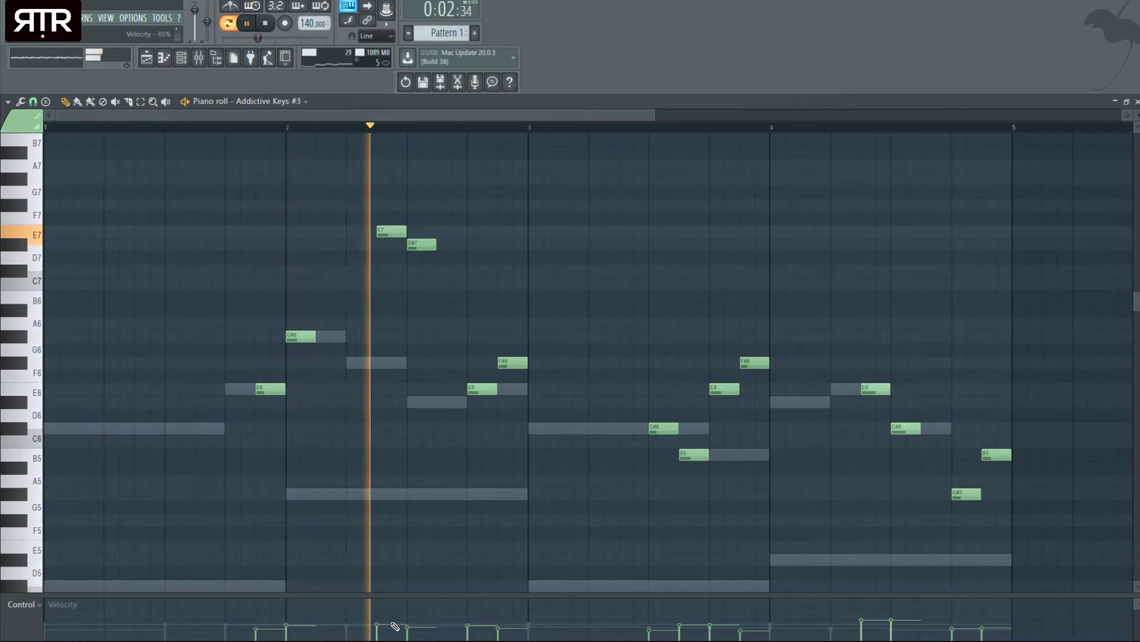
{"action": "left_click", "coordinate": [1136, 102]}
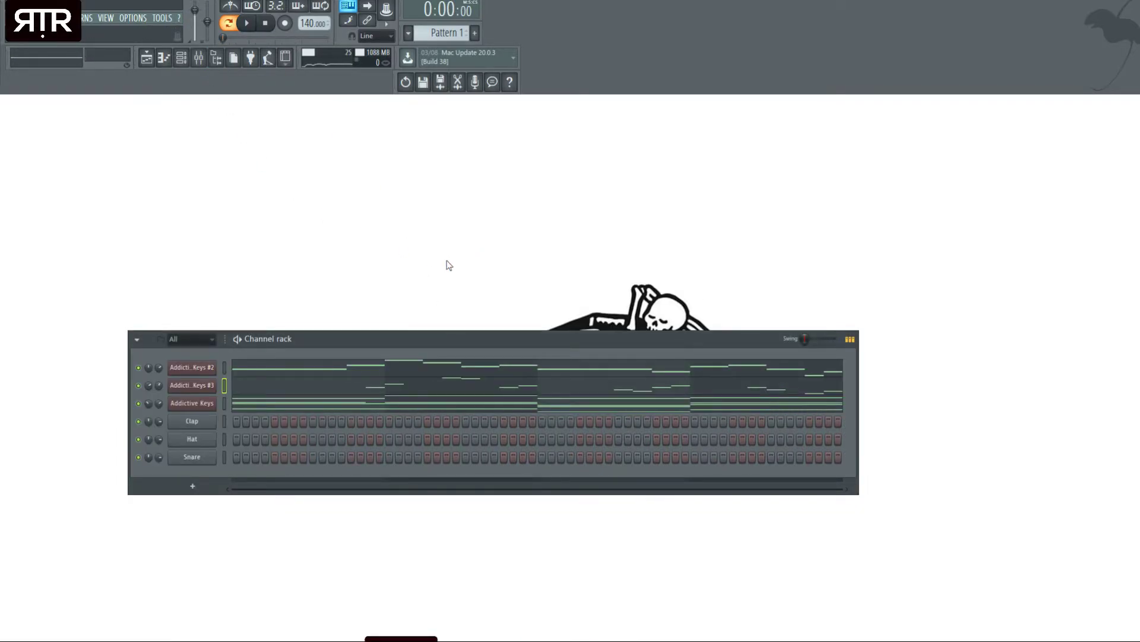
{"action": "left_click", "coordinate": [216, 58]}
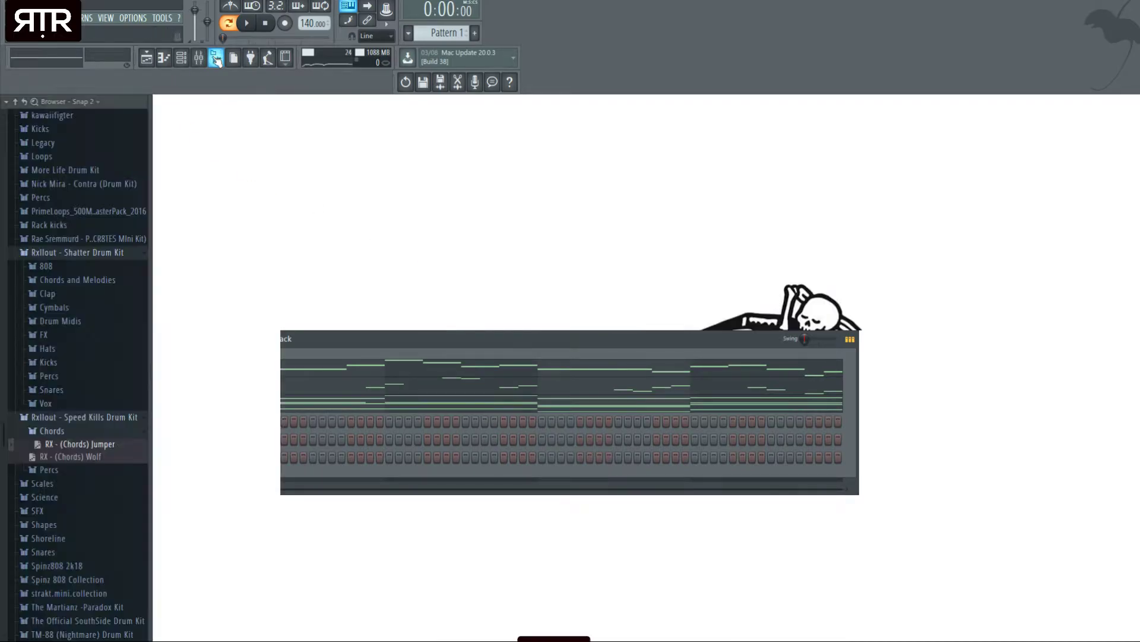
{"action": "left_click", "coordinate": [216, 58]}
{"action": "left_click", "coordinate": [200, 61]}
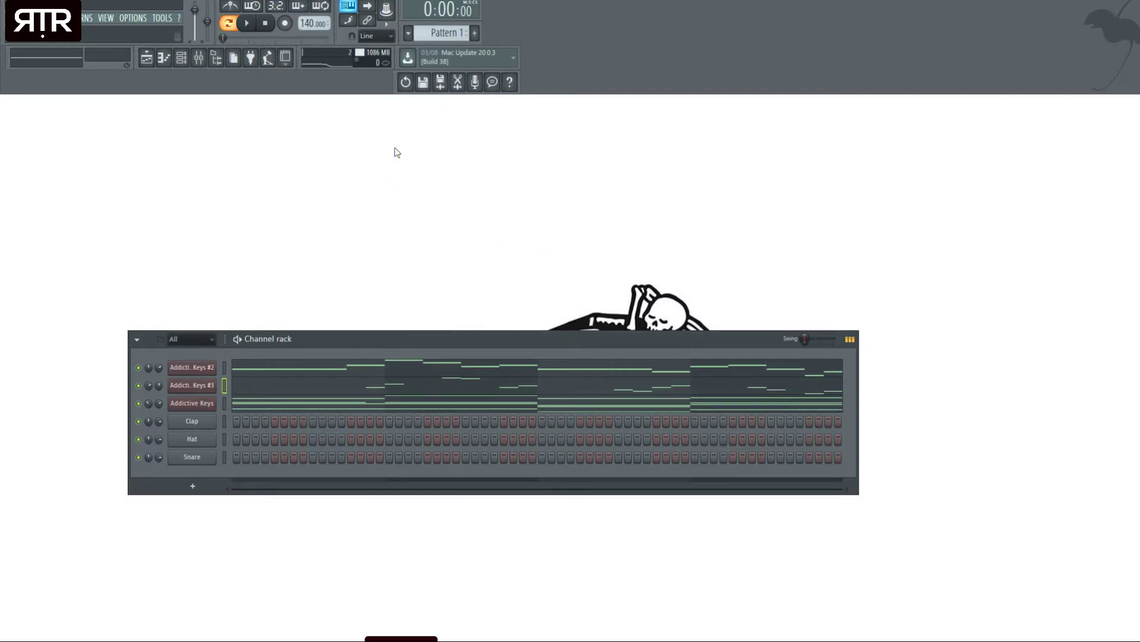
{"action": "left_click_drag", "start_coordinate": [448, 346], "coordinate": [486, 365]}
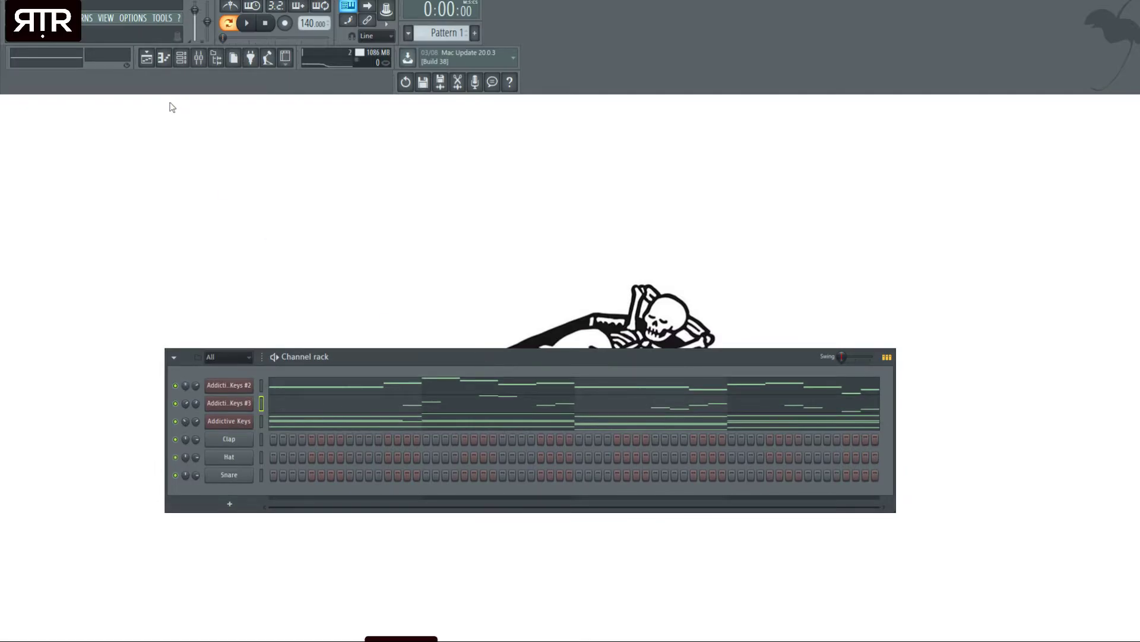
Audition the hats in the Rxllout - Shatter Drum Kit and load RX - HH Tip Toe in place of the Clap sample.
{"action": "left_click", "coordinate": [221, 59]}
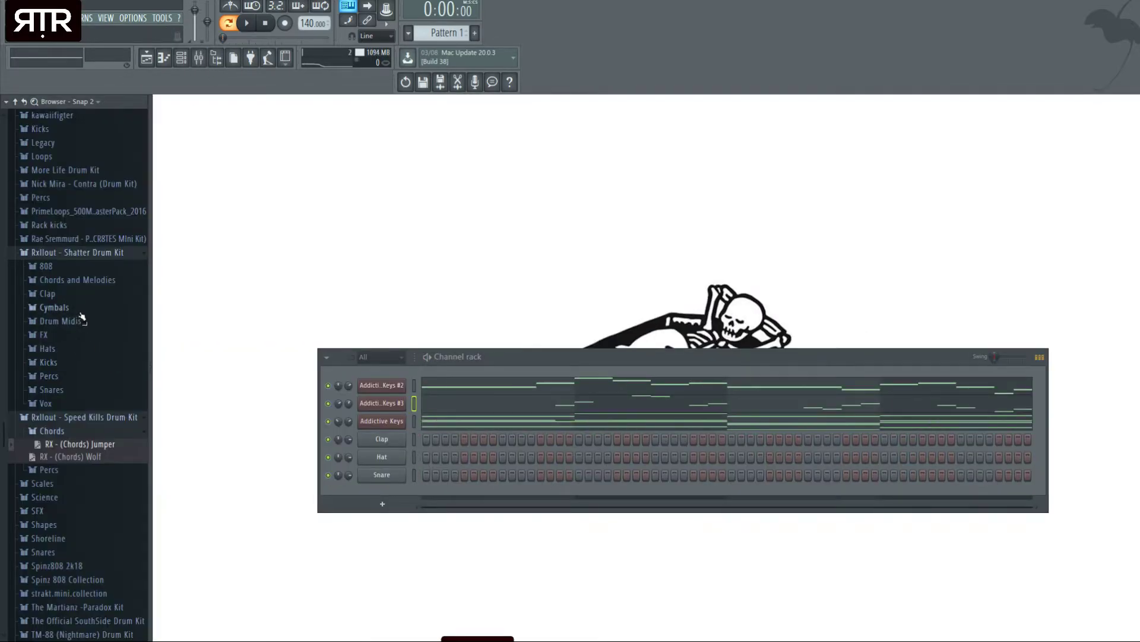
{"action": "left_click", "coordinate": [72, 350]}
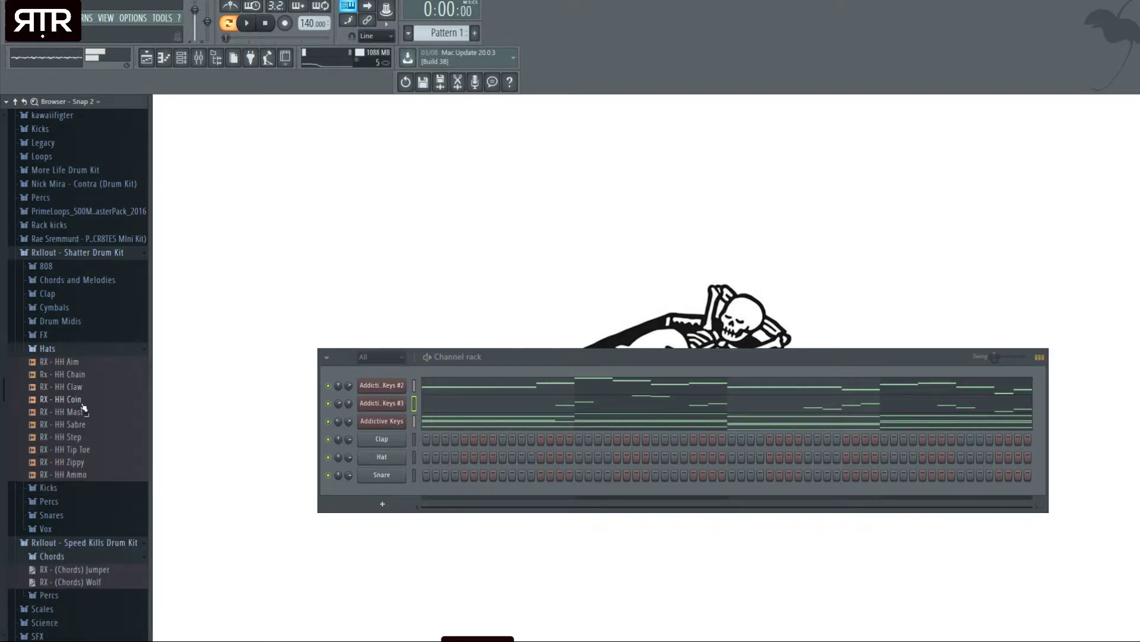
{"action": "left_click", "coordinate": [88, 425]}
{"action": "left_click", "coordinate": [89, 439]}
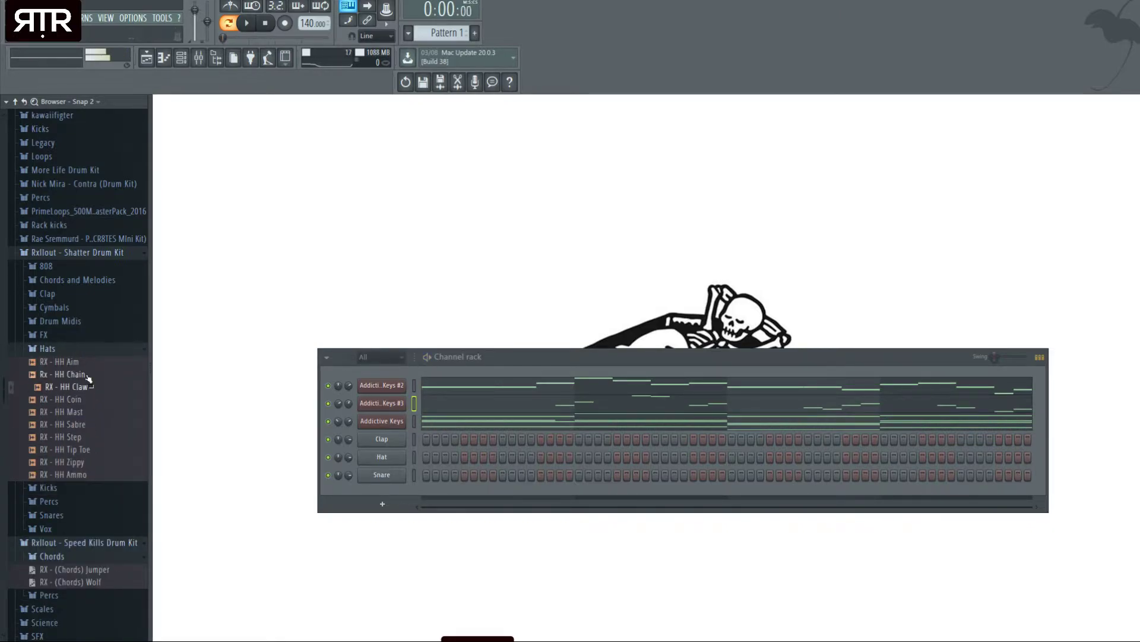
{"action": "left_click", "coordinate": [94, 451]}
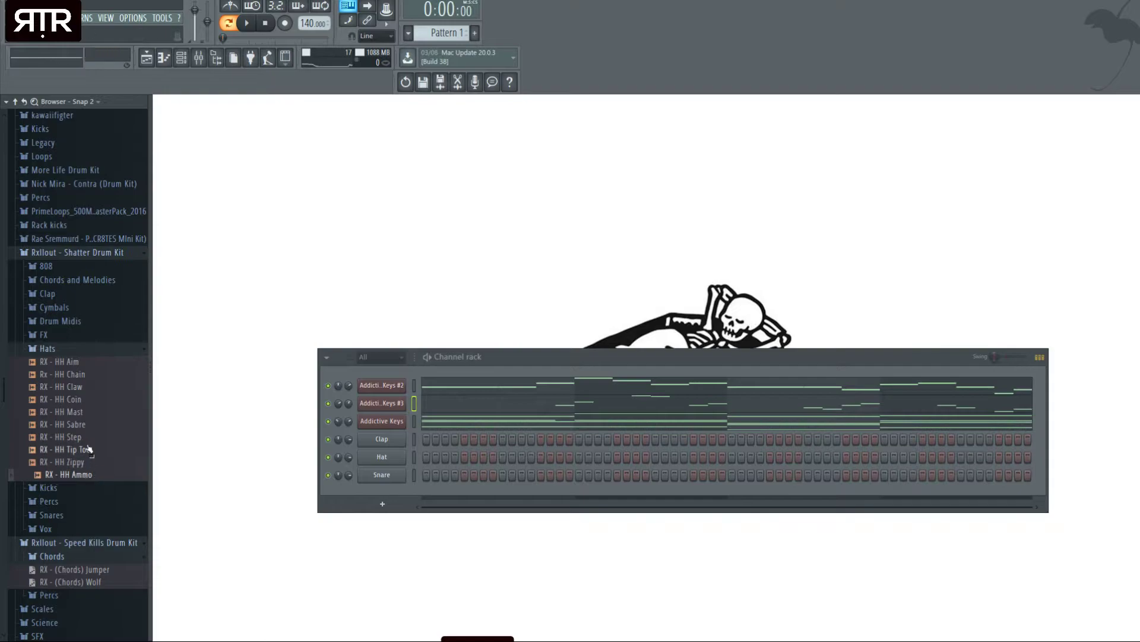
{"action": "left_click", "coordinate": [87, 450]}
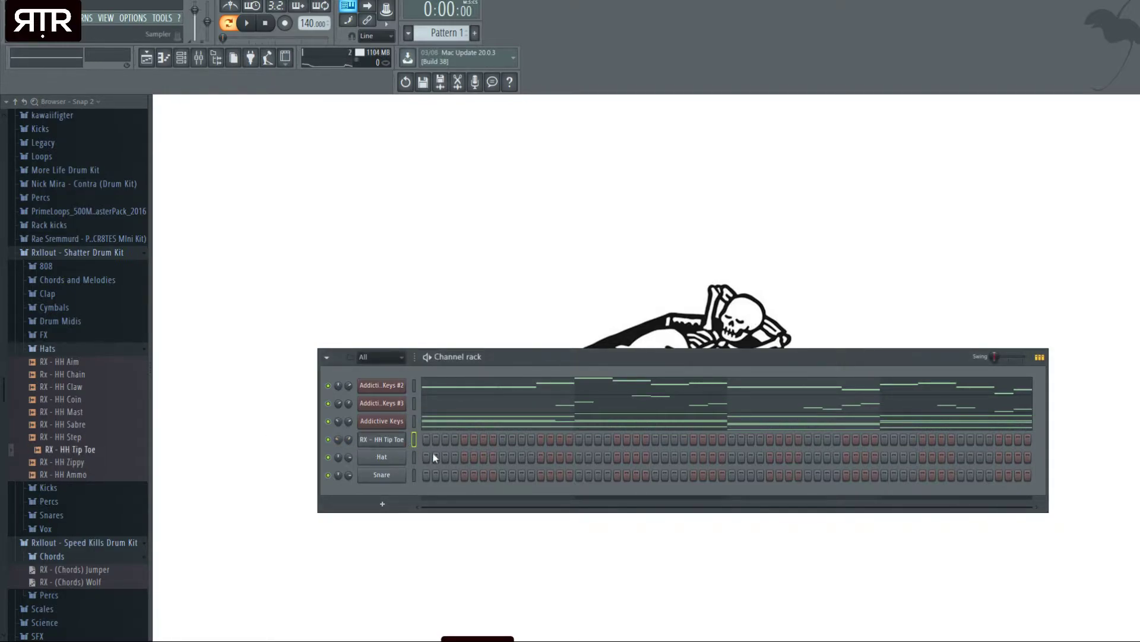
Fill every second step of RX - HH Tip Toe, raise those notes to C#5, extend them to the end of bar 4, and play the pattern.
{"action": "key", "text": "space"}
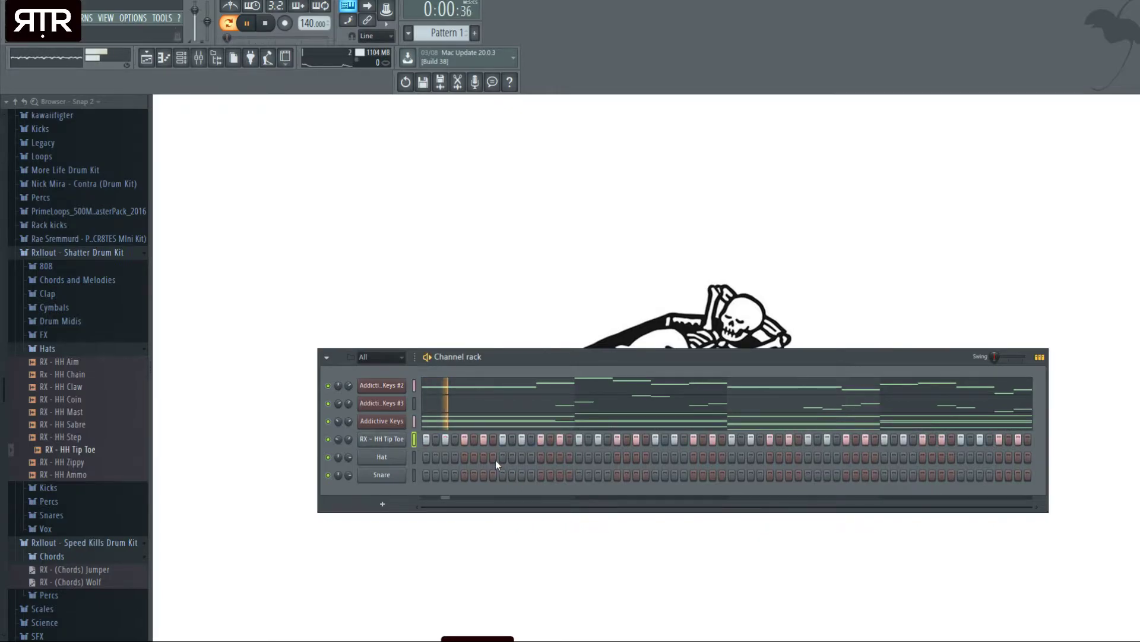
{"action": "key", "text": "F7"}
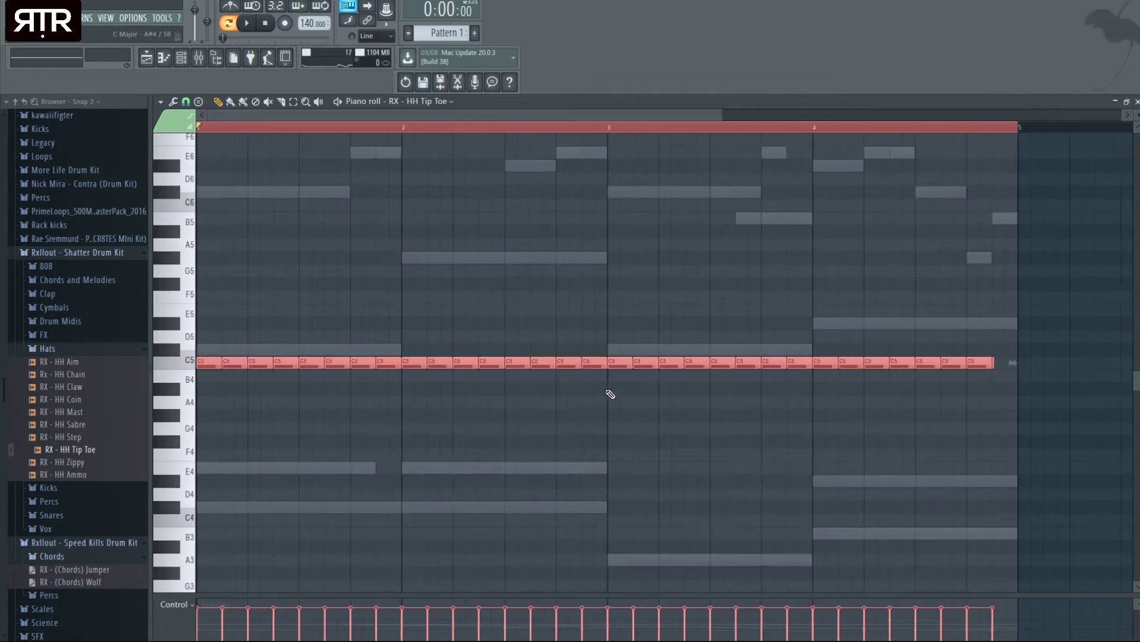
{"action": "key", "text": "shift+Up"}
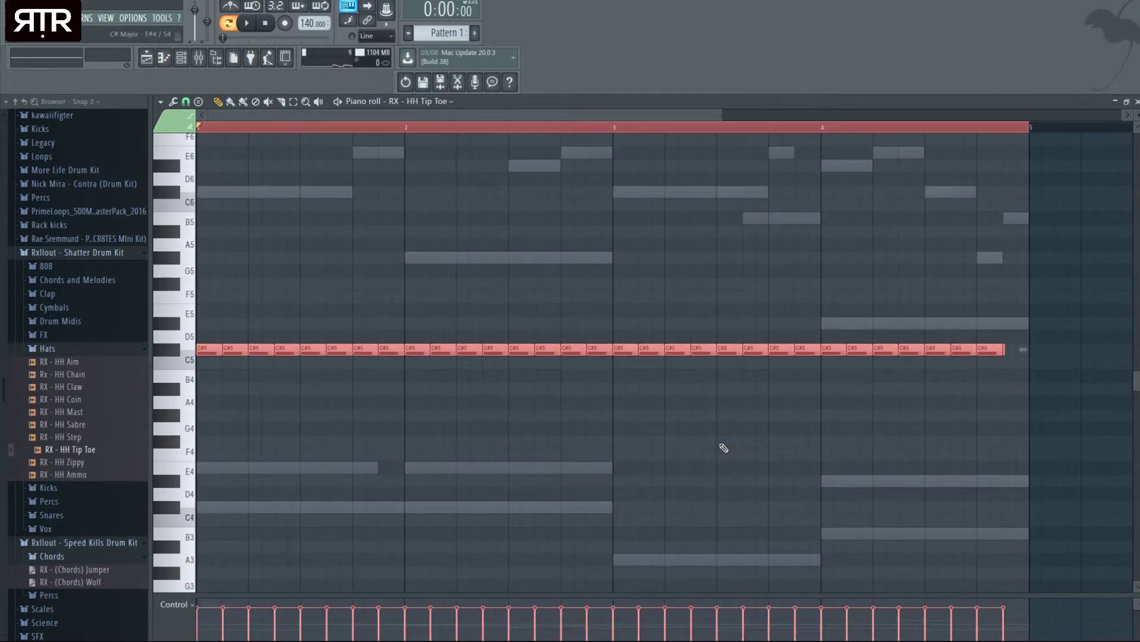
{"action": "key", "text": "ctrl+d"}
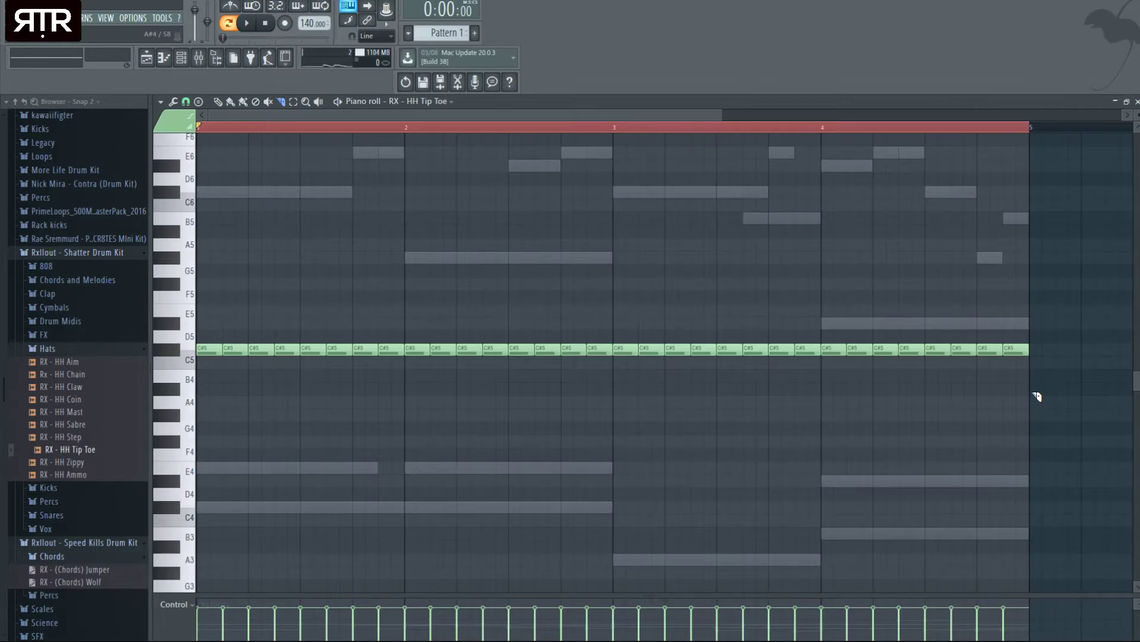
{"action": "key", "text": "space"}
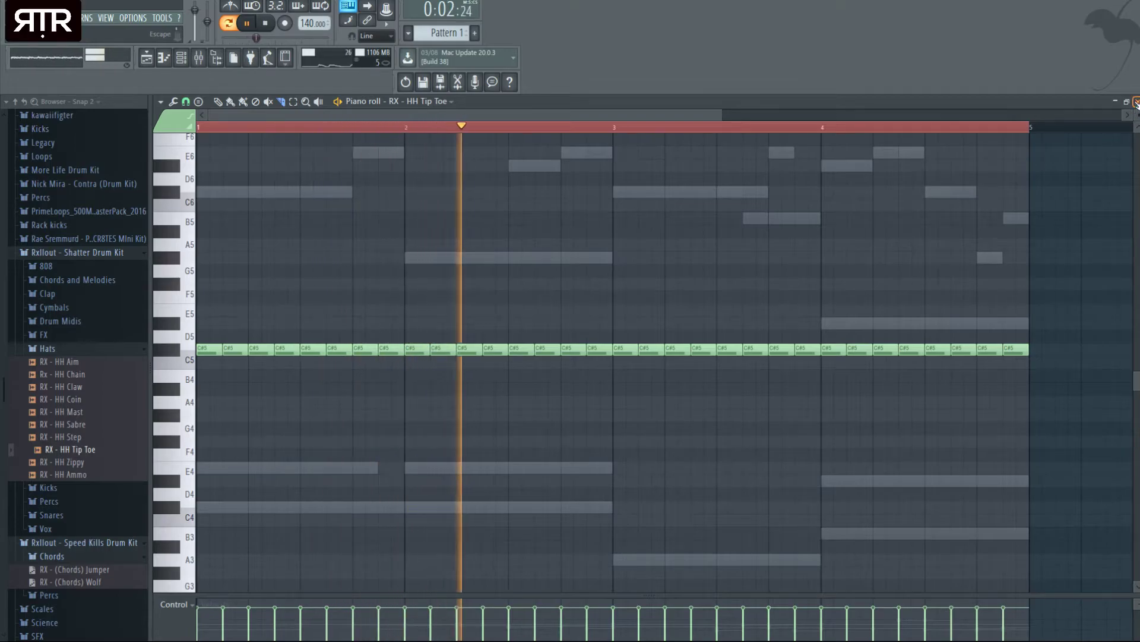
{"action": "left_click", "coordinate": [1136, 102]}
Fine-tune the velocities of E7 and D#7 in bar 2 of Addictive Keys #3 and hide the piano roll.
{"action": "left_click", "coordinate": [632, 401]}
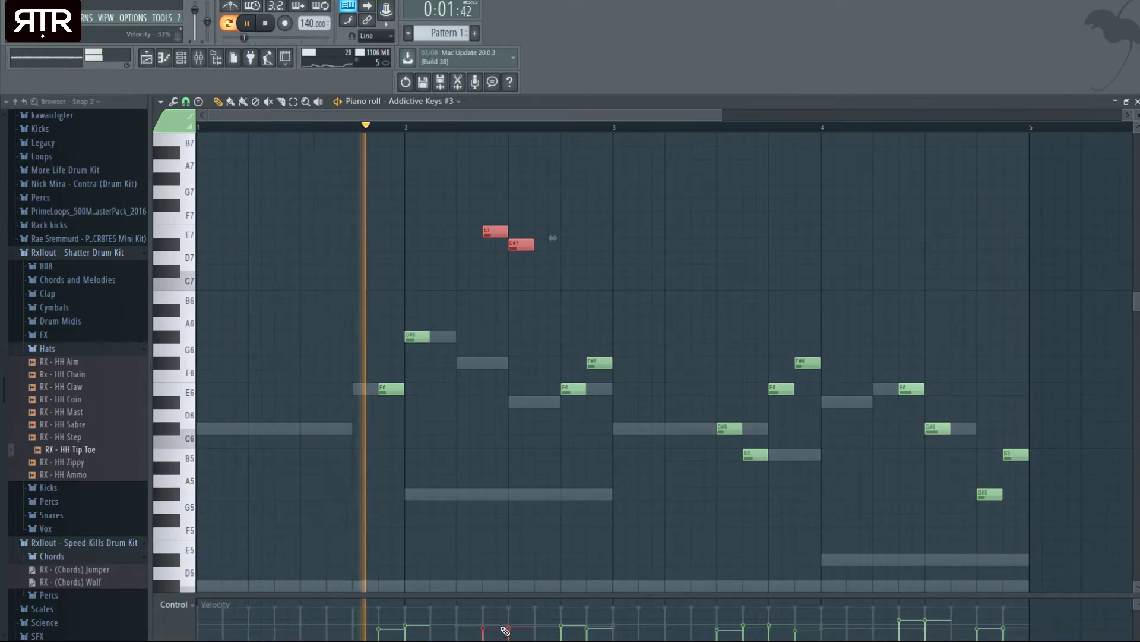
{"action": "left_click", "coordinate": [579, 569], "text": "ctrl"}
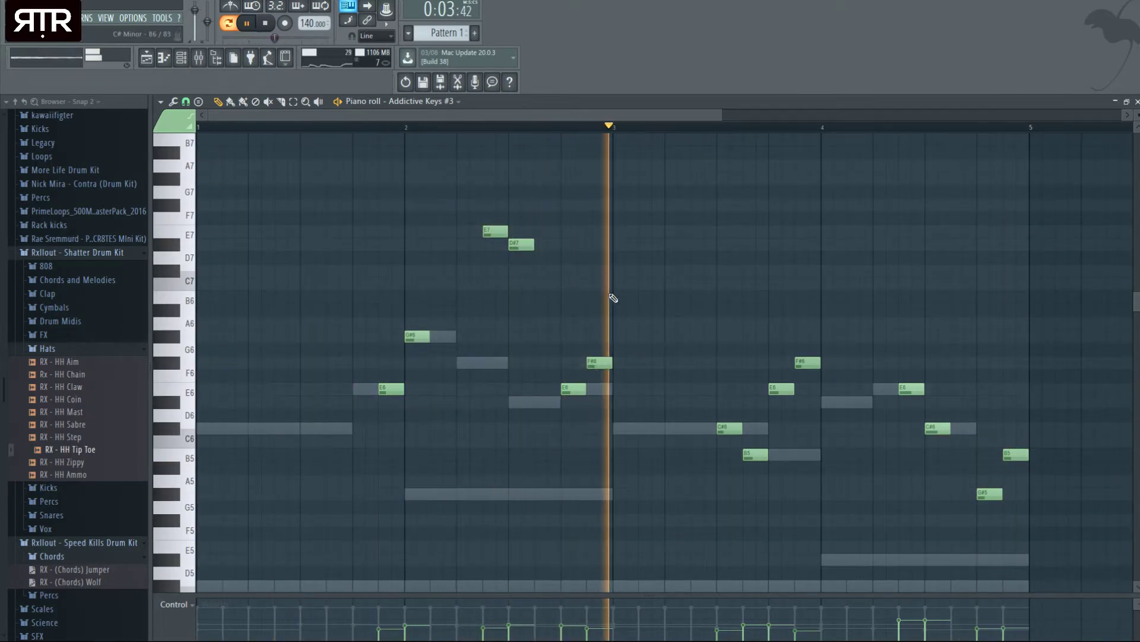
{"action": "left_click", "coordinate": [1116, 102]}
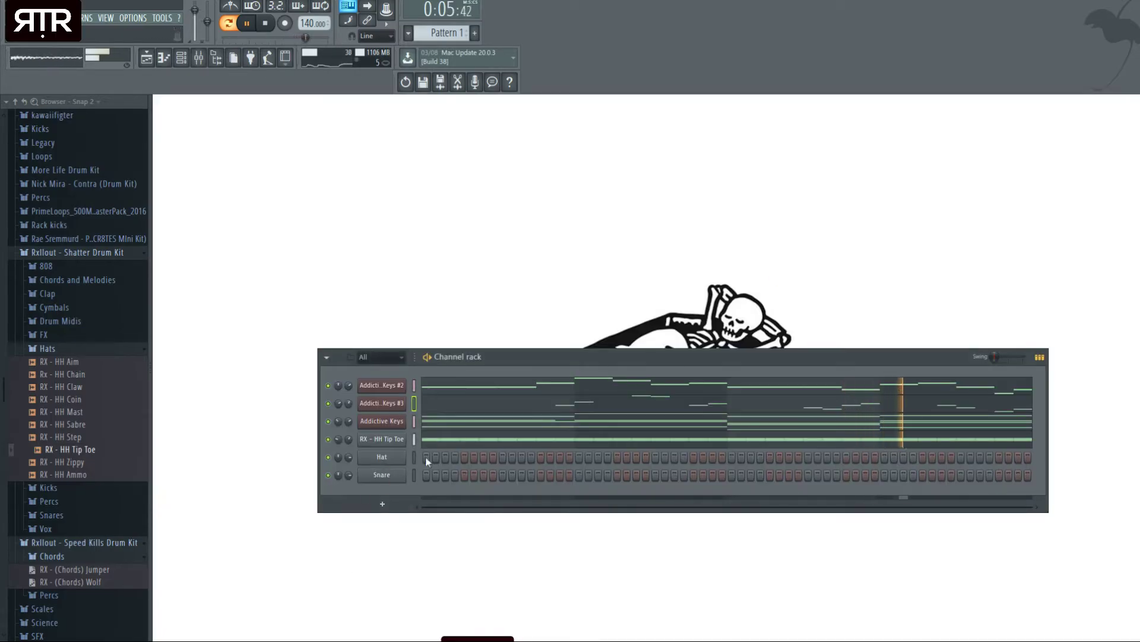
Add a half-beat E4 hit on beat 2 of bar 1 in RX - HH Tip Toe and listen to it.
{"action": "left_click", "coordinate": [433, 441]}
{"action": "scroll", "coordinate": [285, 529], "scroll_direction": "down", "scroll_amount": 5}
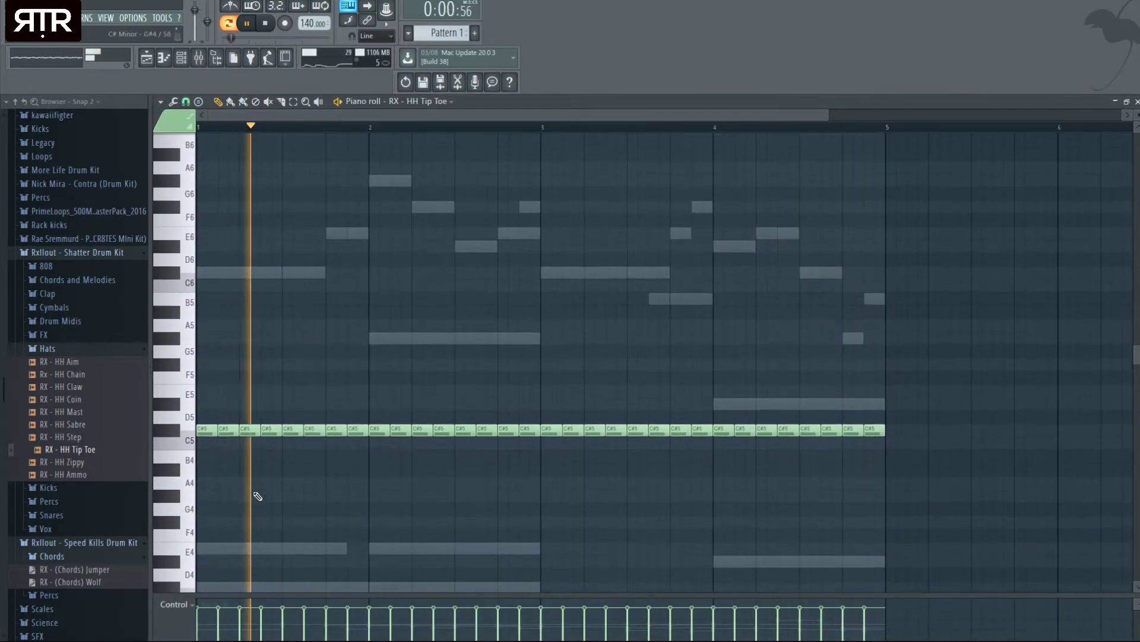
{"action": "key", "text": "space"}
{"action": "key", "text": "space"}
{"action": "key", "text": "space"}
{"action": "mouse_move", "coordinate": [247, 534]}
{"action": "left_mouse_down"}
{"action": "mouse_move", "coordinate": [237, 546]}
{"action": "mouse_move", "coordinate": [250, 544]}
{"action": "left_mouse_up"}
{"action": "key", "text": "space"}
{"action": "key", "text": "space"}
{"action": "key", "text": "space"}
{"action": "key", "text": "space"}
Try a half-beat C#4 hit on beat 3 of bar 1, chop it in two, play it and delete it.
{"action": "scroll", "coordinate": [256, 538], "scroll_direction": "down", "scroll_amount": 2}
{"action": "left_click", "coordinate": [290, 507]}
{"action": "key", "text": "space"}
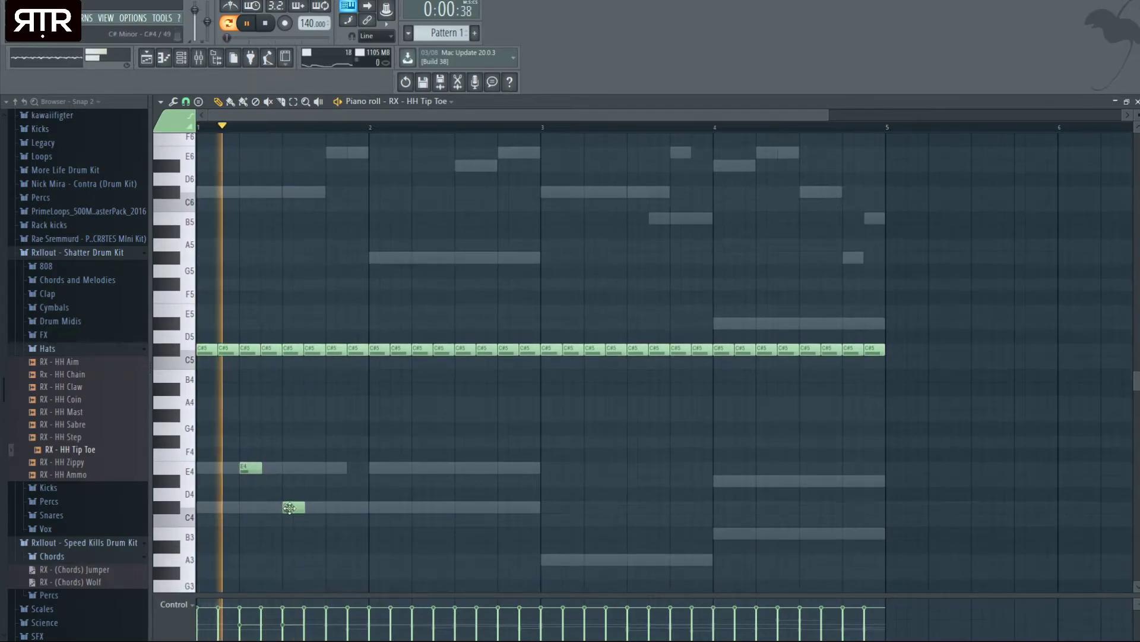
{"action": "left_click_drag", "start_coordinate": [290, 508], "coordinate": [310, 517]}
{"action": "key", "text": "ctrl+u"}
{"action": "key", "text": "space"}
{"action": "key", "text": "space"}
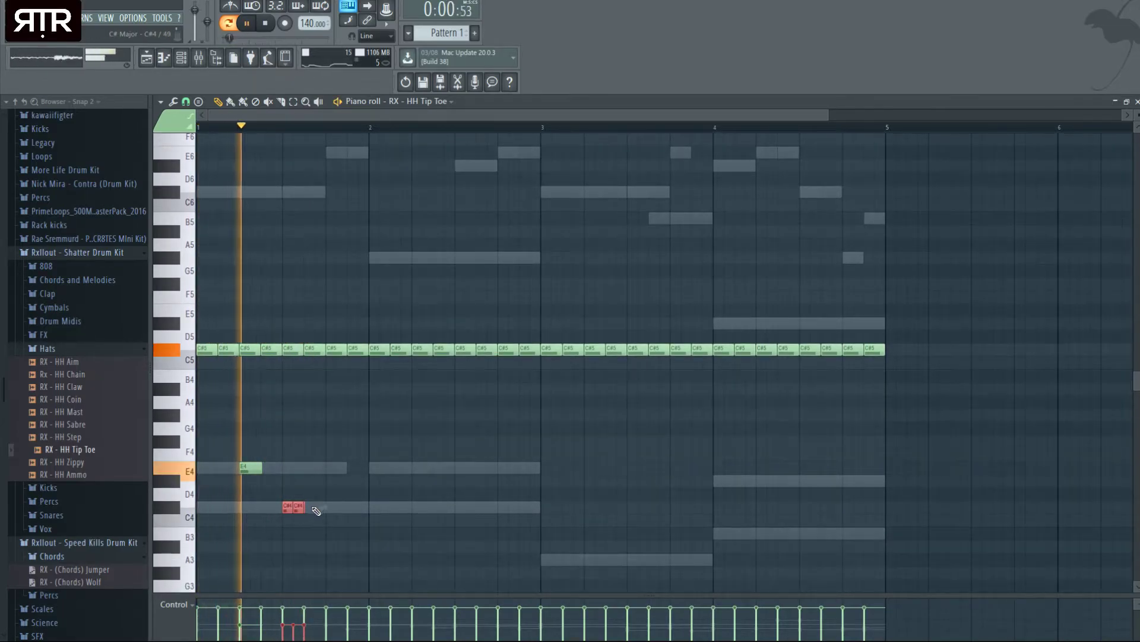
{"action": "right_click", "coordinate": [294, 507]}
{"action": "key", "text": "space"}
{"action": "key", "text": "space"}
Add half-beat hits C#4 on beat 4 of bar 1 and A3 half a beat after it.
{"action": "left_click", "coordinate": [339, 508]}
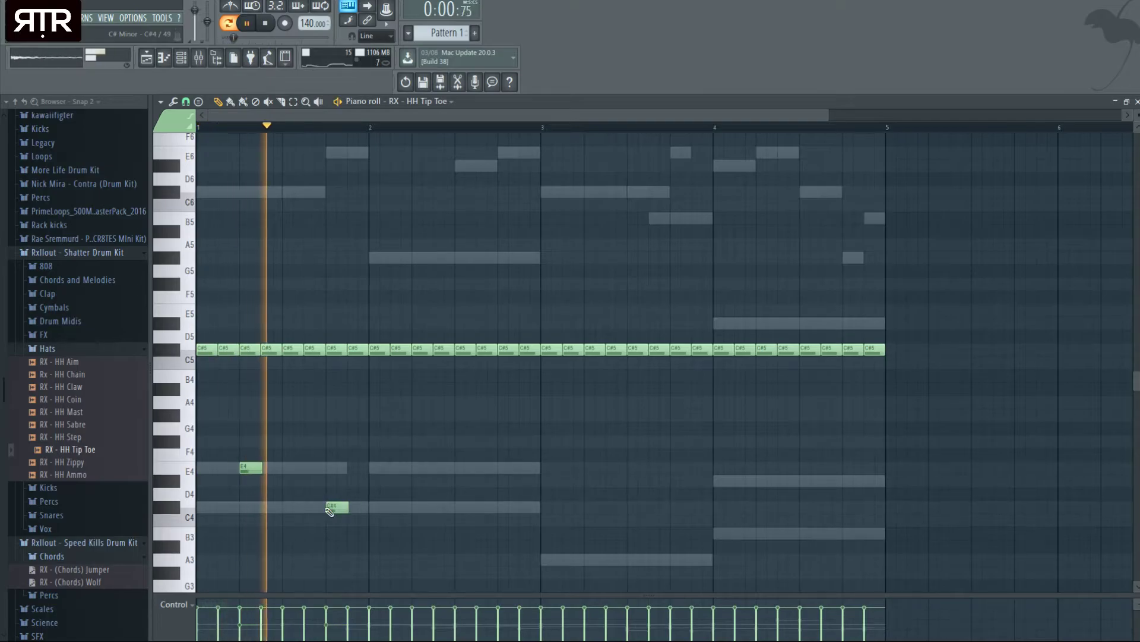
{"action": "key", "text": "space"}
{"action": "scroll", "coordinate": [355, 500], "scroll_direction": "down", "scroll_amount": 2}
{"action": "scroll", "coordinate": [355, 500], "scroll_direction": "down", "scroll_amount": 1}
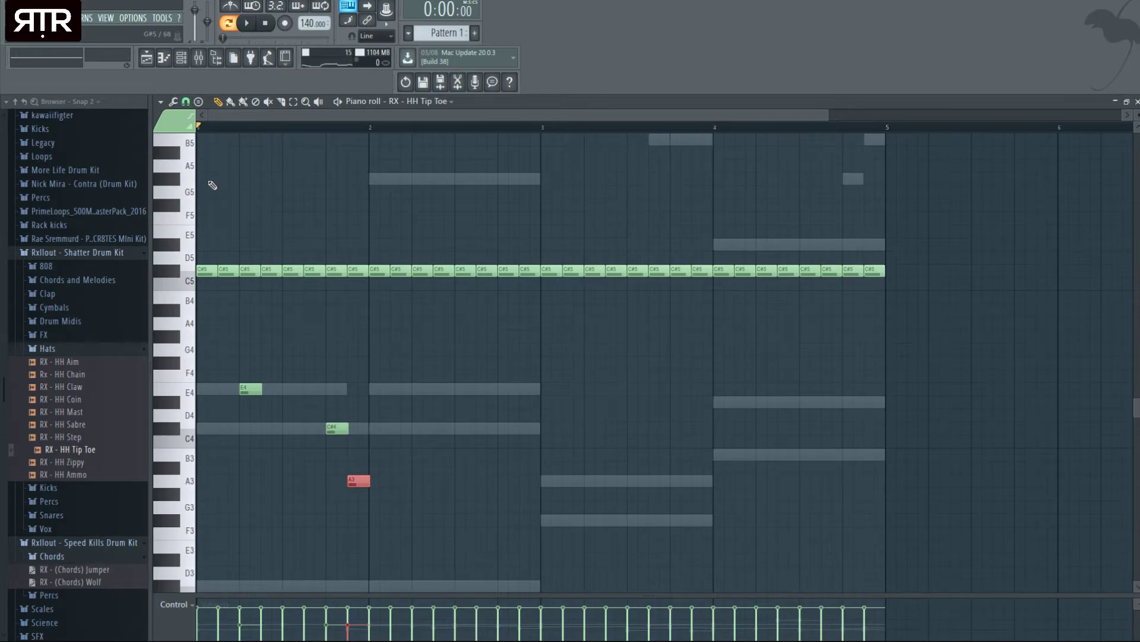
Try chopping the A3 hit at the end of bar 1 into eight short hits with rising velocities.
{"action": "key", "text": "ctrl+u"}
{"action": "key", "text": "space"}
{"action": "scroll", "coordinate": [360, 511], "scroll_direction": "up", "scroll_amount": 3}
{"action": "right_click", "coordinate": [382, 482]}
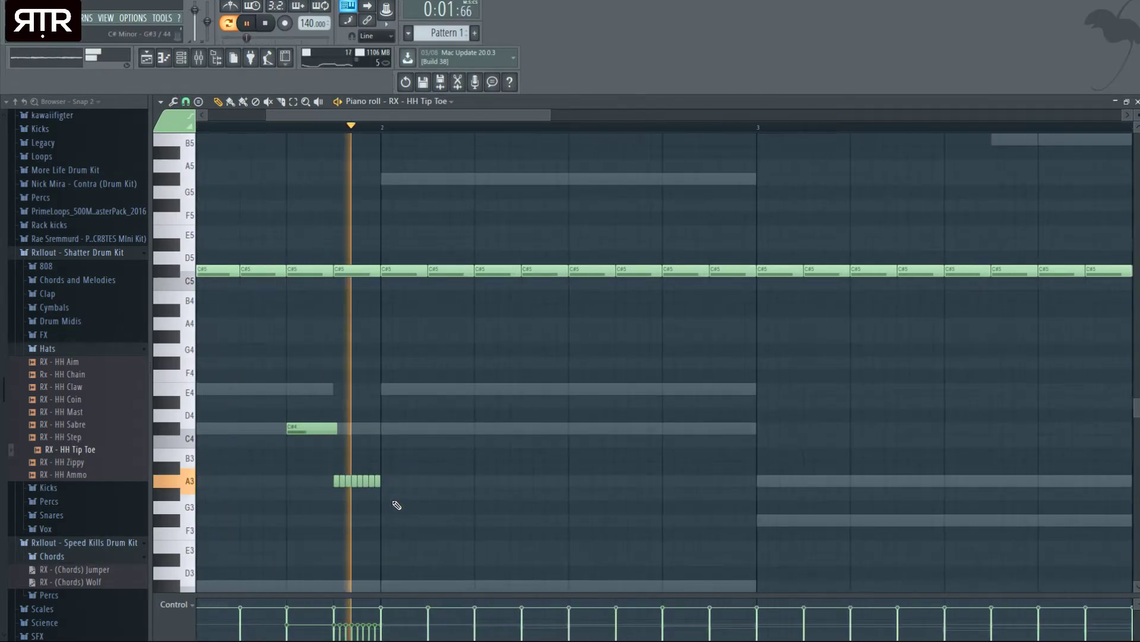
{"action": "key", "text": "space"}
{"action": "scroll", "coordinate": [399, 523], "scroll_direction": "down", "scroll_amount": 2}
{"action": "left_click_drag", "start_coordinate": [399, 512], "coordinate": [295, 445]}
{"action": "key", "text": "space"}
{"action": "left_click_drag", "start_coordinate": [339, 624], "coordinate": [384, 597]}
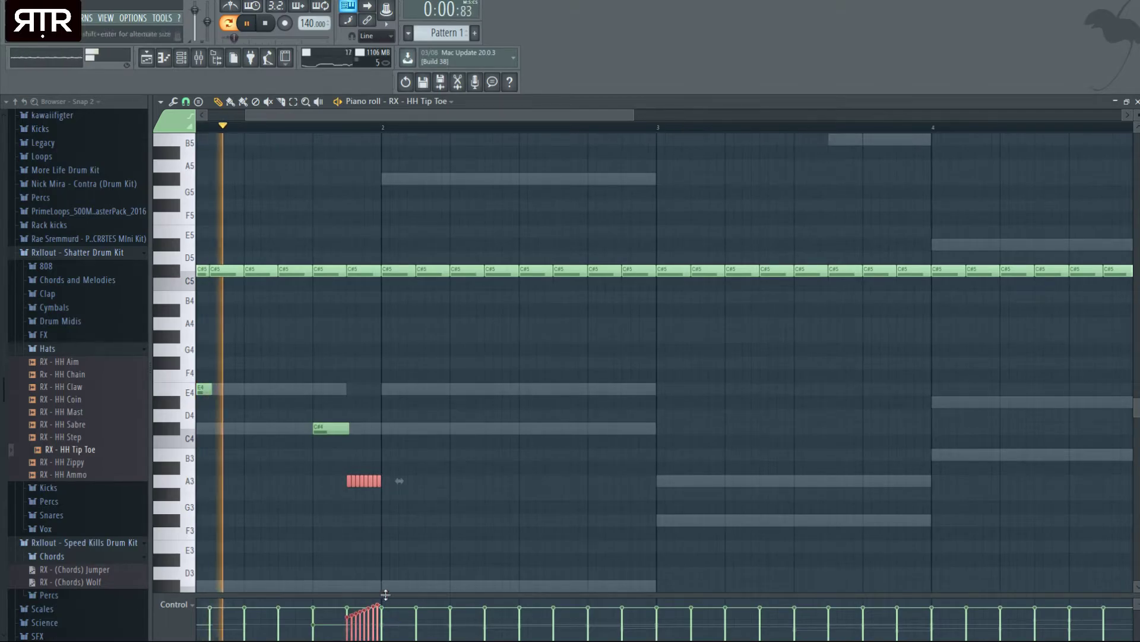
{"action": "right_click", "coordinate": [398, 509]}
Chop the A3 hit into four with rising velocities, play it, and undo a trial deletion of the last hit.
{"action": "scroll", "coordinate": [413, 541], "scroll_direction": "down", "scroll_amount": 1}
{"action": "key", "text": "space"}
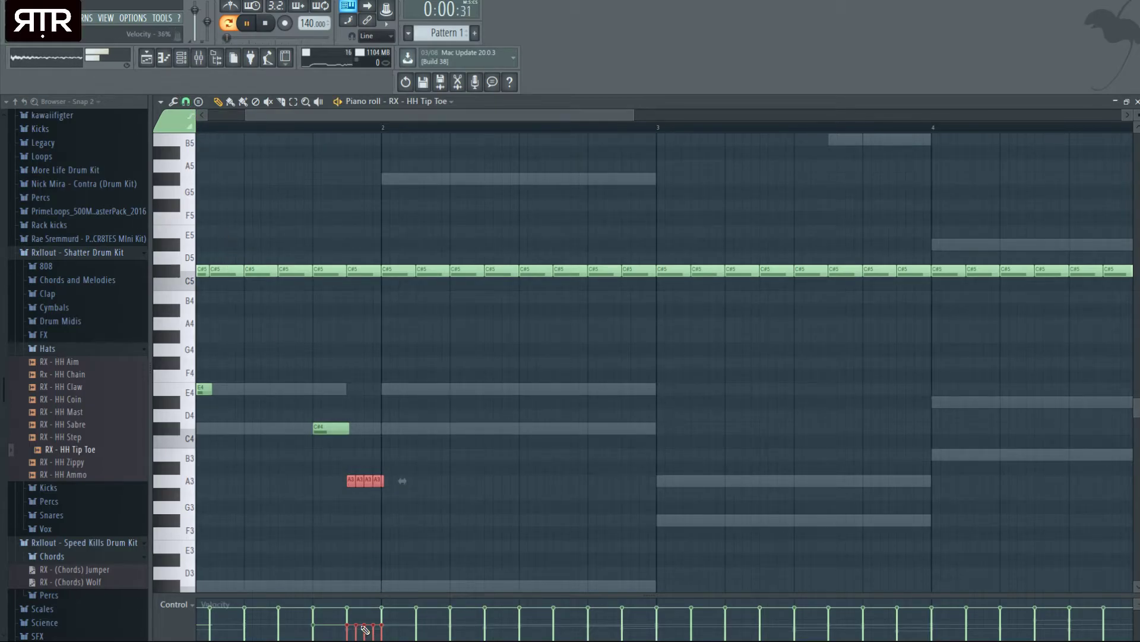
{"action": "right_click", "coordinate": [378, 480]}
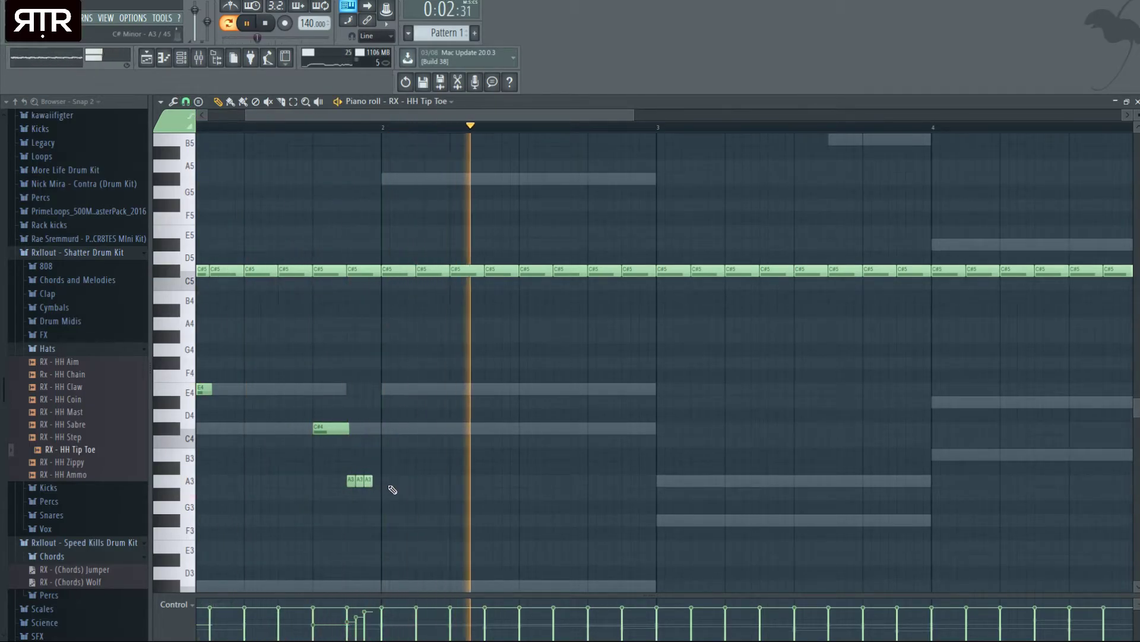
{"action": "key", "text": "space"}
{"action": "key", "text": "ctrl+z"}
Transpose the four-hit roll at the end of bar 1 down to C#3, play the pattern and close the piano roll.
{"action": "key", "text": "shift+Down"}
{"action": "key", "text": "shift+Down"}
{"action": "key", "text": "shift+Down"}
{"action": "key", "text": "shift+Down"}
{"action": "key", "text": "shift+Down"}
{"action": "key", "text": "shift+Down"}
{"action": "key", "text": "shift+Down"}
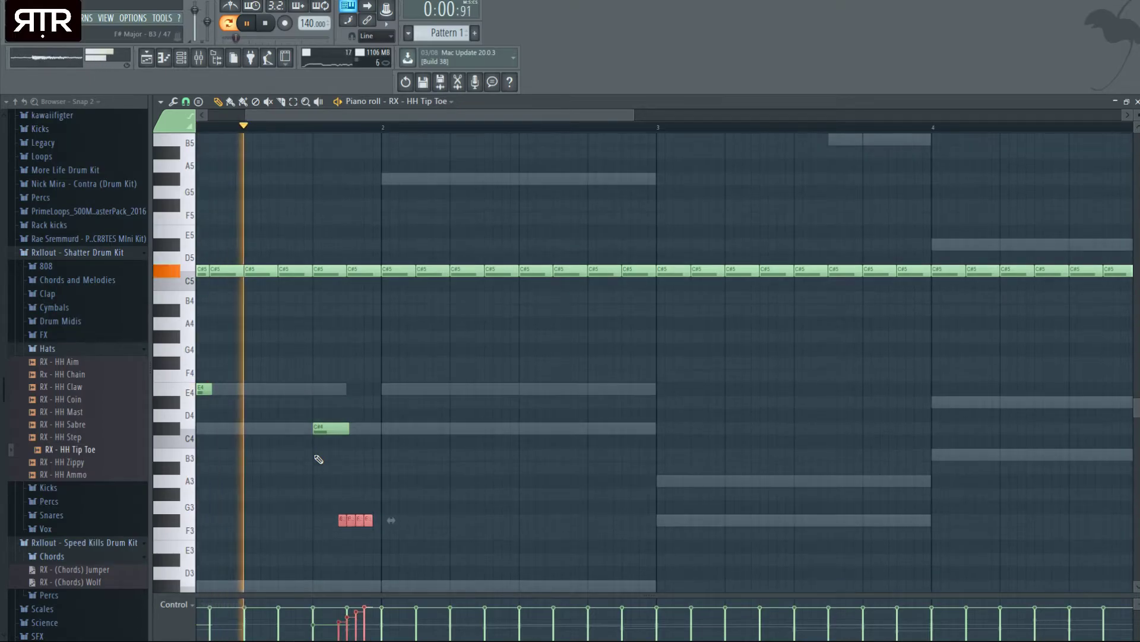
{"action": "key", "text": "shift+Down"}
{"action": "key", "text": "space"}
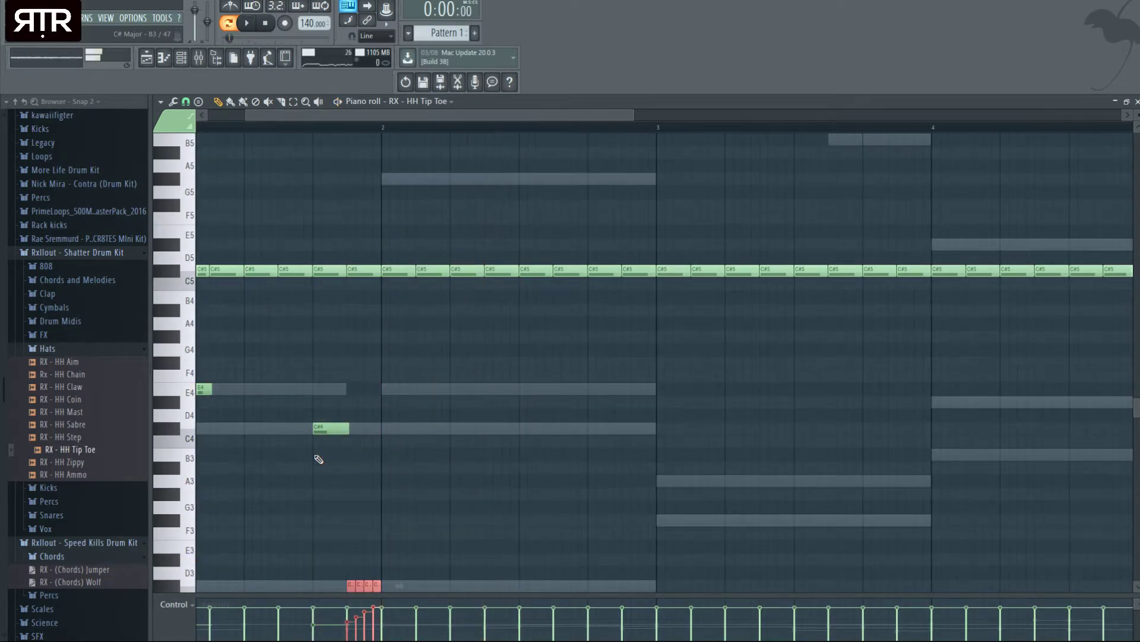
{"action": "key", "text": "space"}
{"action": "right_click", "coordinate": [324, 462], "text": "ctrl"}
{"action": "right_click", "coordinate": [323, 462], "text": "ctrl"}
{"action": "right_click", "coordinate": [324, 461], "text": "ctrl"}
{"action": "left_click", "coordinate": [323, 462], "text": "ctrl"}
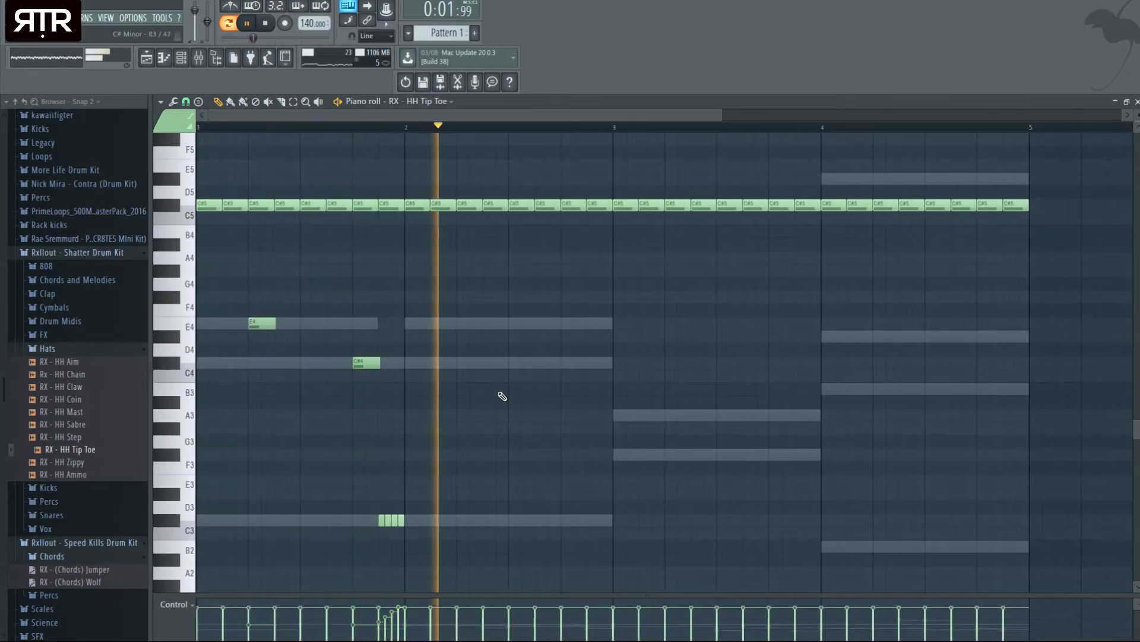
{"action": "key", "text": "space"}
{"action": "left_click", "coordinate": [1137, 101]}
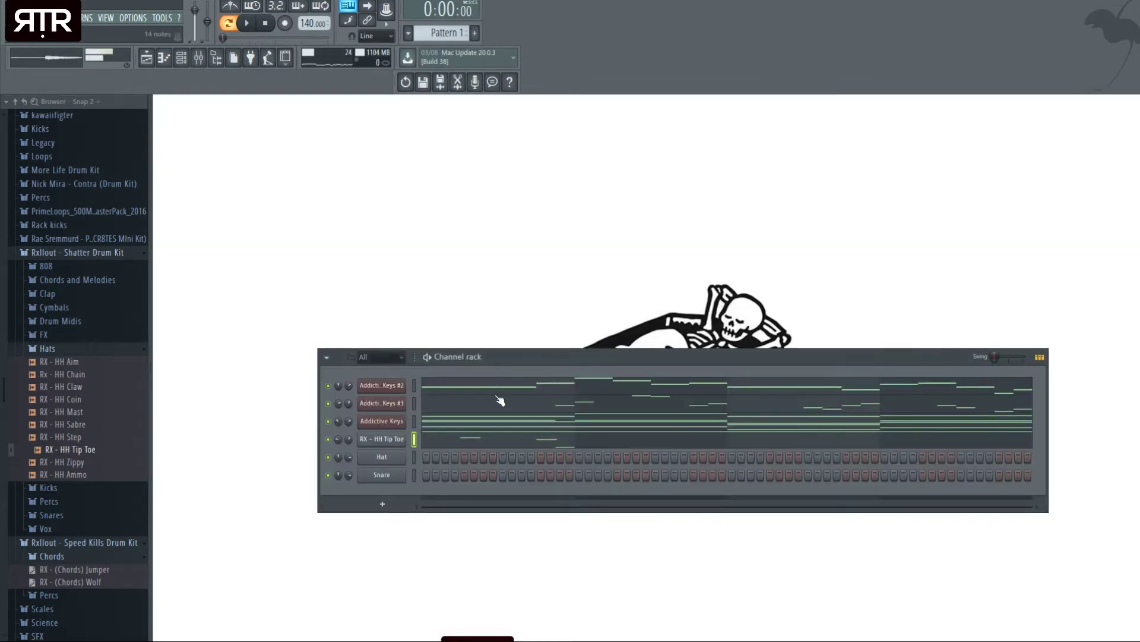
Reopen the RX - HH Tip Toe piano roll, play it, and raise the four-hit roll at the end of bar 1 an octave to C#4.
{"action": "left_click", "coordinate": [398, 444]}
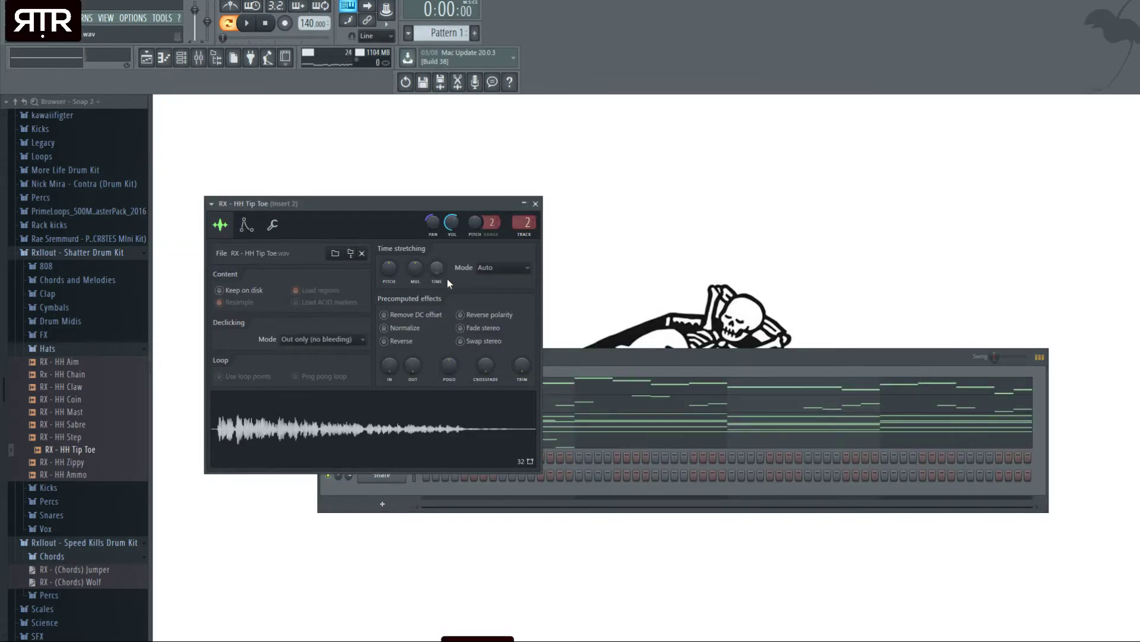
{"action": "left_click", "coordinate": [535, 203]}
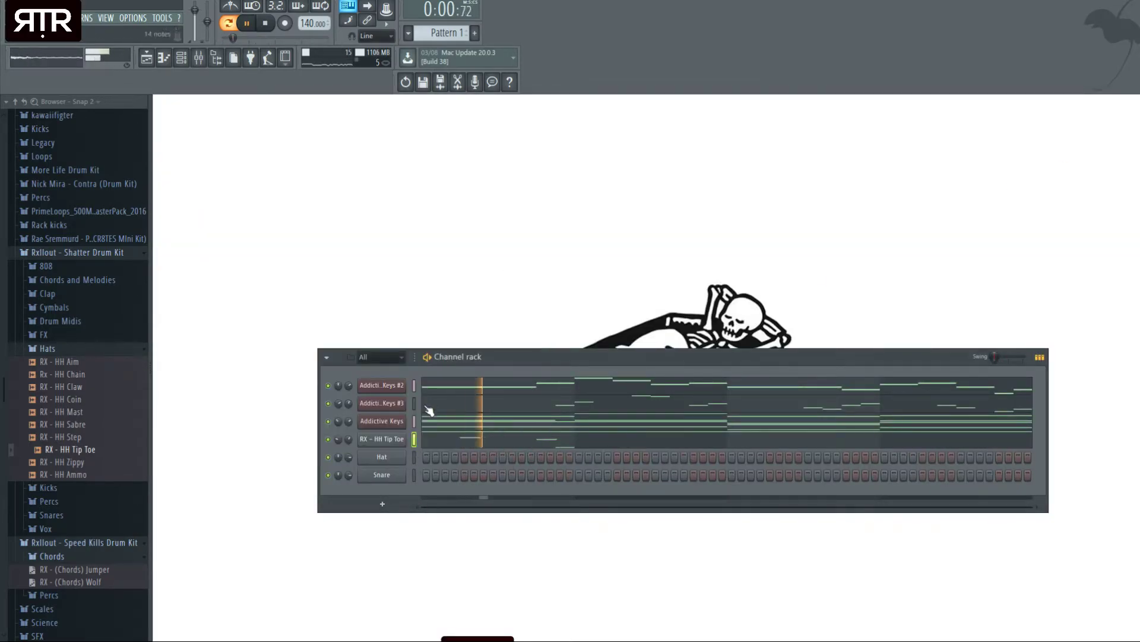
{"action": "left_click", "coordinate": [468, 437]}
{"action": "left_click_drag", "start_coordinate": [473, 500], "coordinate": [330, 535]}
{"action": "key", "text": "space"}
{"action": "key", "text": "space"}
{"action": "key", "text": "ctrl+Up"}
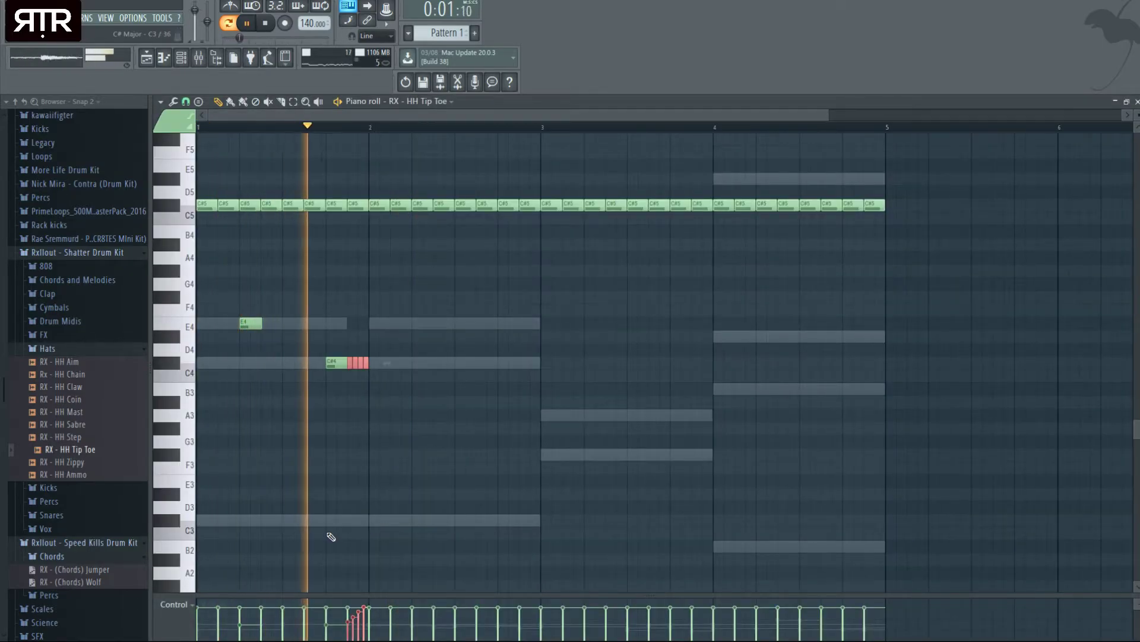
Level the velocities of the four-hit C#4 roll at the end of bar 1 and replay the pattern.
{"action": "left_click_drag", "start_coordinate": [345, 624], "coordinate": [396, 624]}
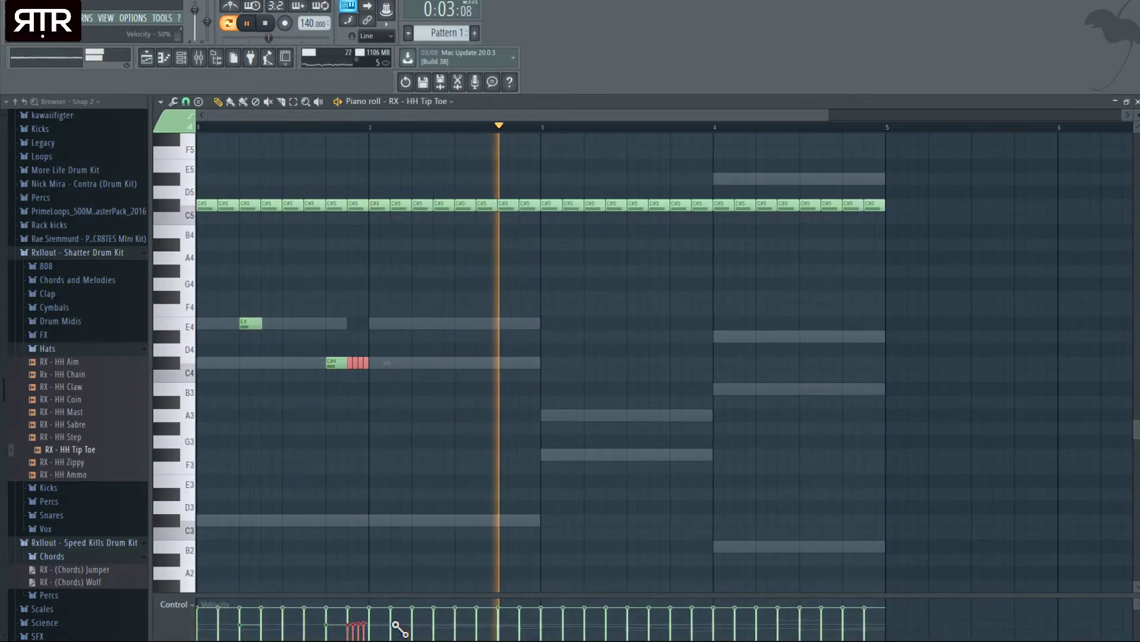
{"action": "left_click", "coordinate": [451, 496], "text": "ctrl"}
{"action": "key", "text": "space"}
{"action": "key", "text": "space"}
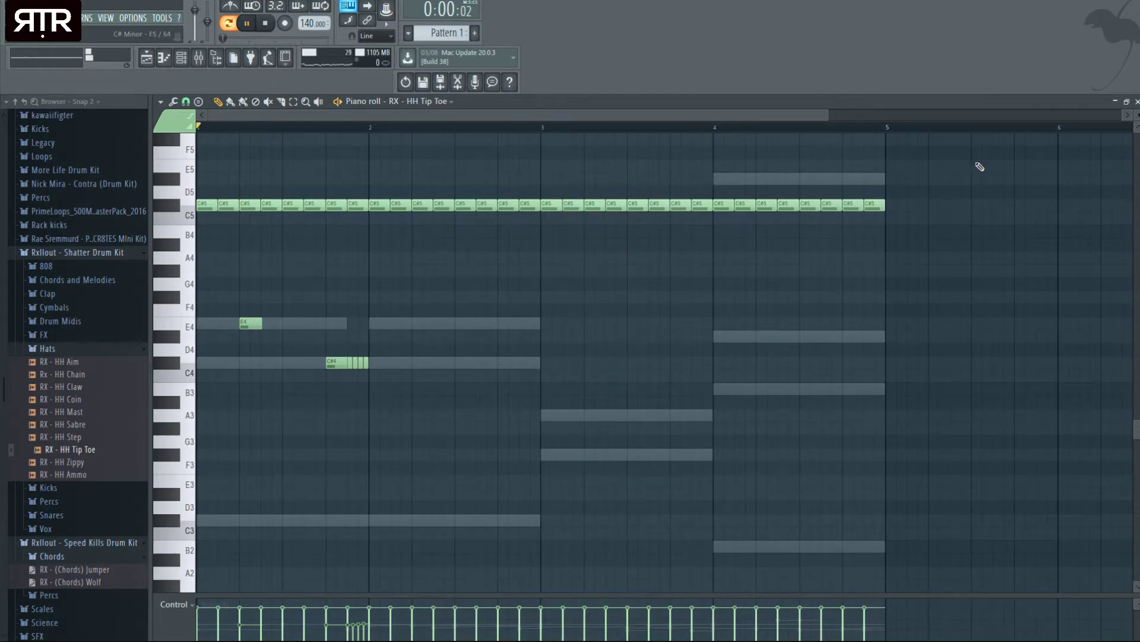
Add half-beat hits A3 on beat 2 and F#3 on beat 3 of bar 3, and copy the pair to bar 4 at D#4 and C4.
{"action": "left_click", "coordinate": [591, 415]}
{"action": "left_click", "coordinate": [637, 455]}
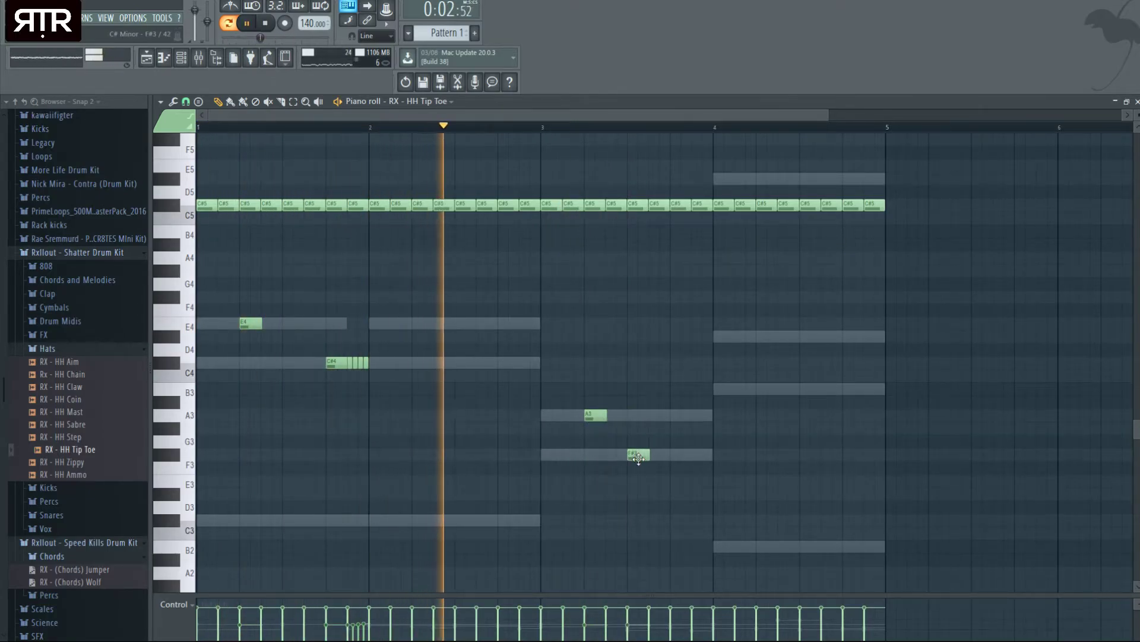
{"action": "left_click_drag", "start_coordinate": [655, 512], "coordinate": [527, 355]}
{"action": "left_click_drag", "start_coordinate": [591, 417], "coordinate": [763, 341]}
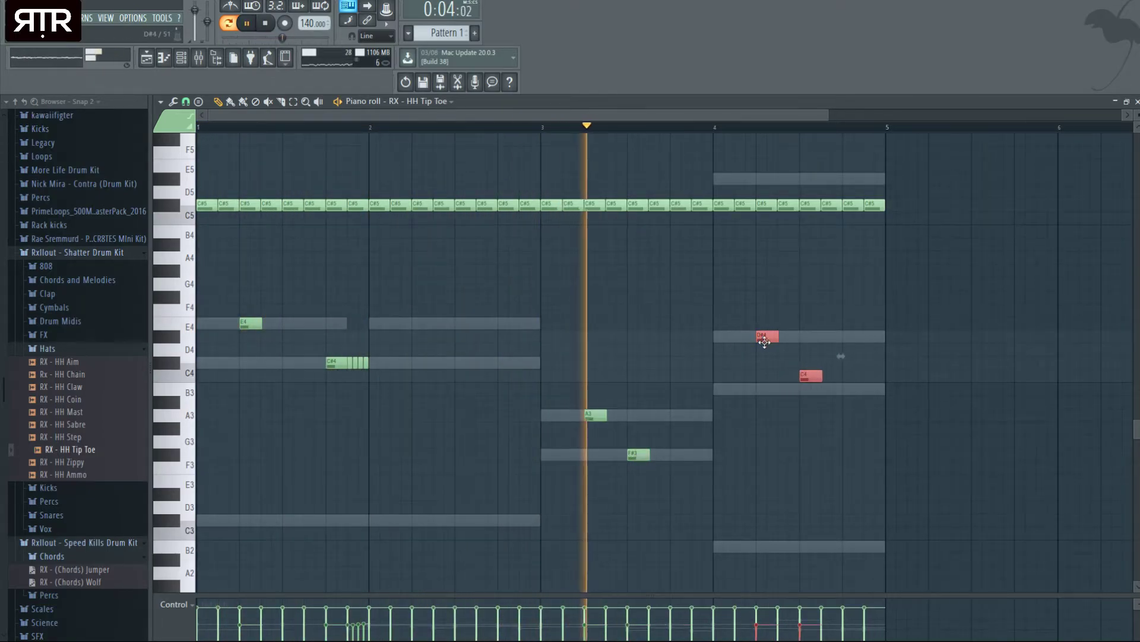
Delete the copied pair from bar 4 and reposition bar 3's F#3 hit half a beat after the A3 hit.
{"action": "left_click", "coordinate": [762, 392], "text": "ctrl"}
{"action": "key", "text": "space"}
{"action": "right_click", "coordinate": [811, 375]}
{"action": "right_click", "coordinate": [769, 337]}
{"action": "key", "text": "space"}
{"action": "right_click", "coordinate": [640, 455]}
{"action": "left_click", "coordinate": [613, 455]}
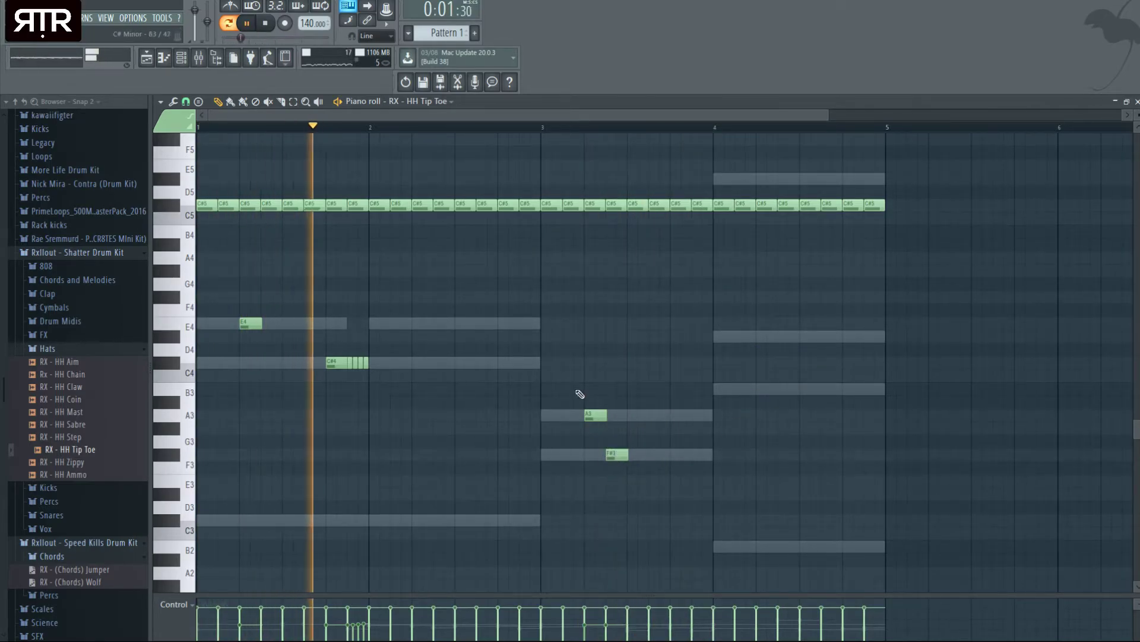
Copy the four-hit roll from the end of bar 1 to E4 on the second half of beat 3 in bar 2, and play it.
{"action": "mouse_move", "coordinate": [386, 380]}
{"action": "left_mouse_down"}
{"action": "mouse_move", "coordinate": [358, 356]}
{"action": "mouse_move", "coordinate": [350, 368]}
{"action": "mouse_move", "coordinate": [496, 359]}
{"action": "mouse_move", "coordinate": [480, 330]}
{"action": "left_mouse_up"}
{"action": "scroll", "coordinate": [436, 380], "scroll_direction": "up", "scroll_amount": 4}
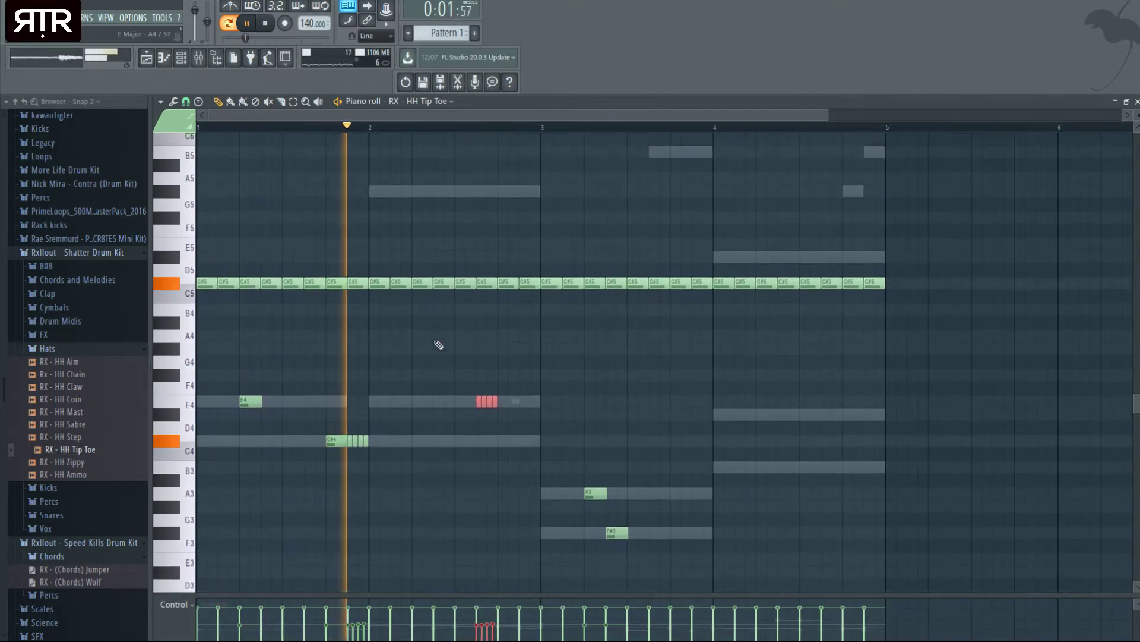
{"action": "left_click", "coordinate": [538, 330], "text": "ctrl"}
{"action": "key", "text": "space"}
{"action": "key", "text": "space"}
{"action": "key", "text": "space"}
Chop the first C#5 hit of bar 1 into four short hits and play the pattern.
{"action": "left_click_drag", "start_coordinate": [205, 321], "coordinate": [214, 257]}
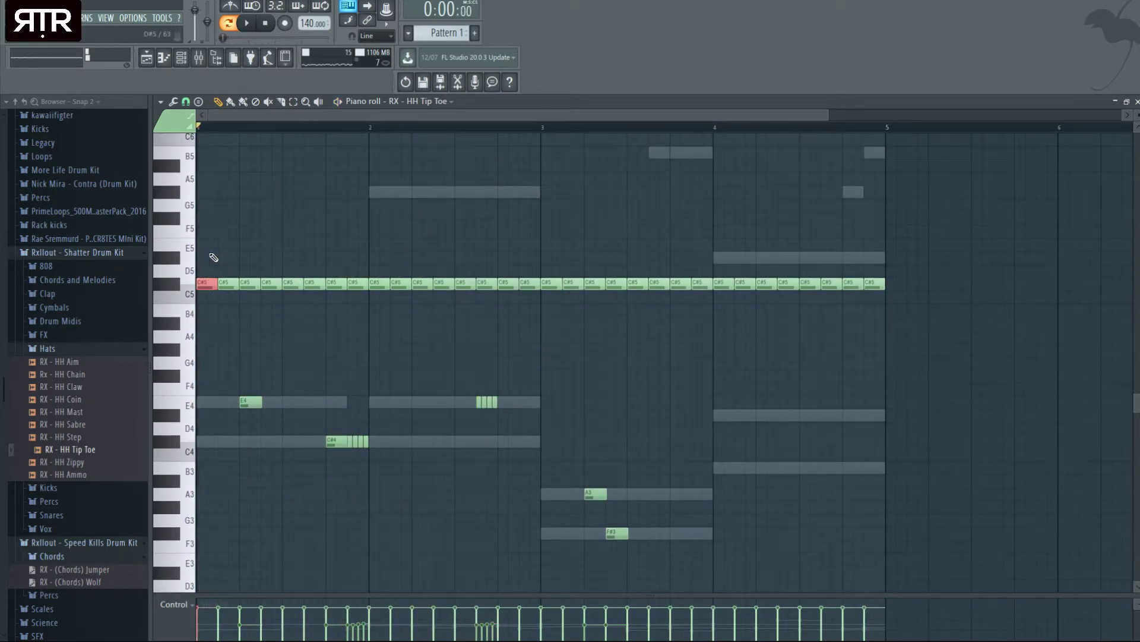
{"action": "left_click", "coordinate": [290, 374], "text": "ctrl"}
{"action": "key", "text": "space"}
{"action": "key", "text": "space"}
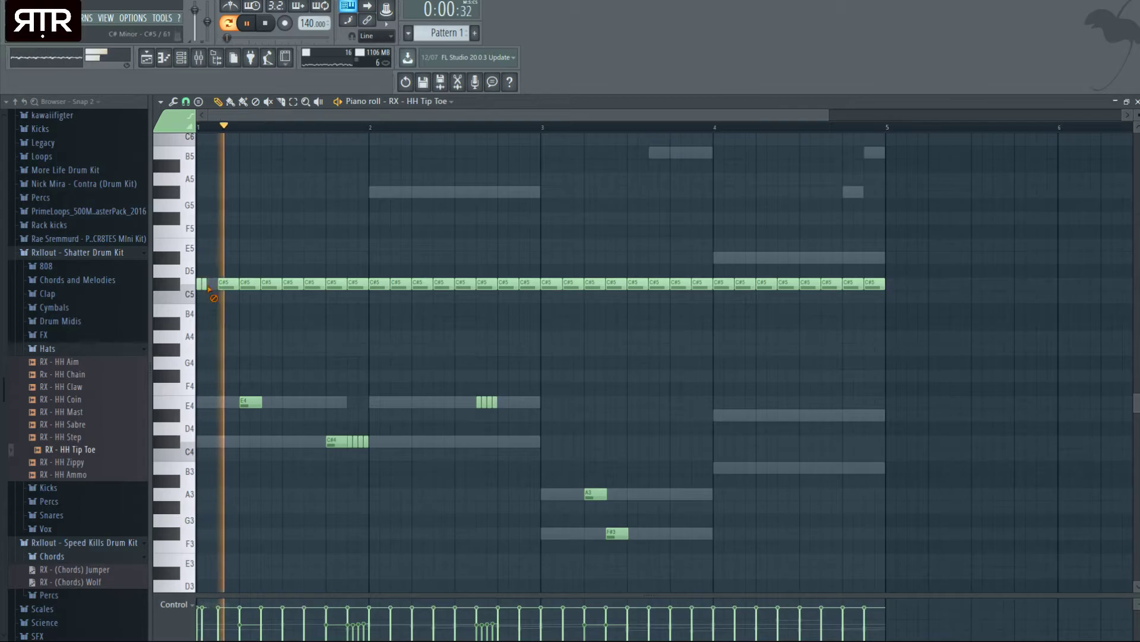
Try deleting the last two short hits of the C#5 roll at the start of bar 1, then undo the deletion.
{"action": "right_click", "coordinate": [208, 286]}
{"action": "key", "text": "space"}
{"action": "key", "text": "ctrl+z"}
Delete bar 1's E4 hit and the two C#5 hits right after the opening roll, playing the pattern to check.
{"action": "key", "text": "space"}
{"action": "key", "text": "space"}
{"action": "key", "text": "space"}
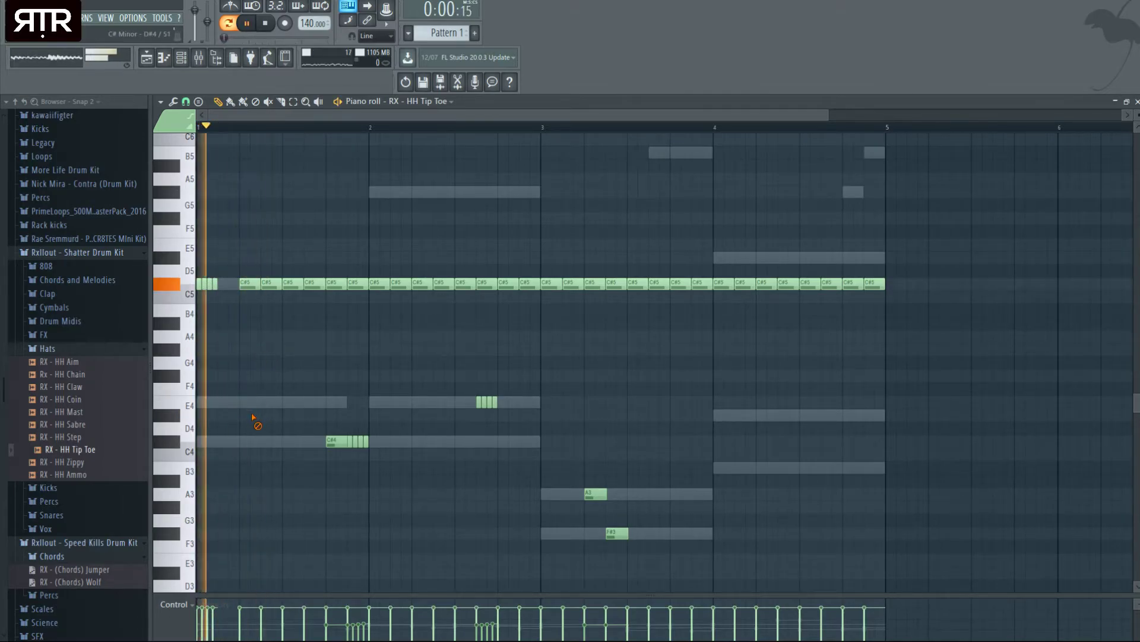
{"action": "key", "text": "space"}
{"action": "key", "text": "space"}
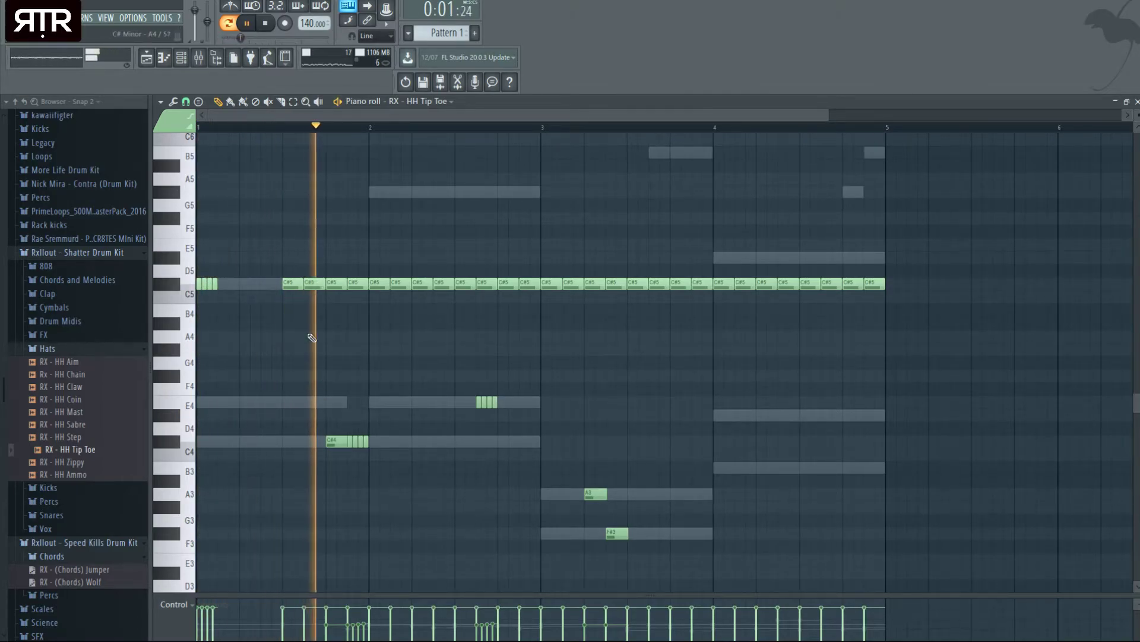
{"action": "key", "text": "space"}
{"action": "right_click", "coordinate": [250, 285]}
{"action": "key", "text": "space"}
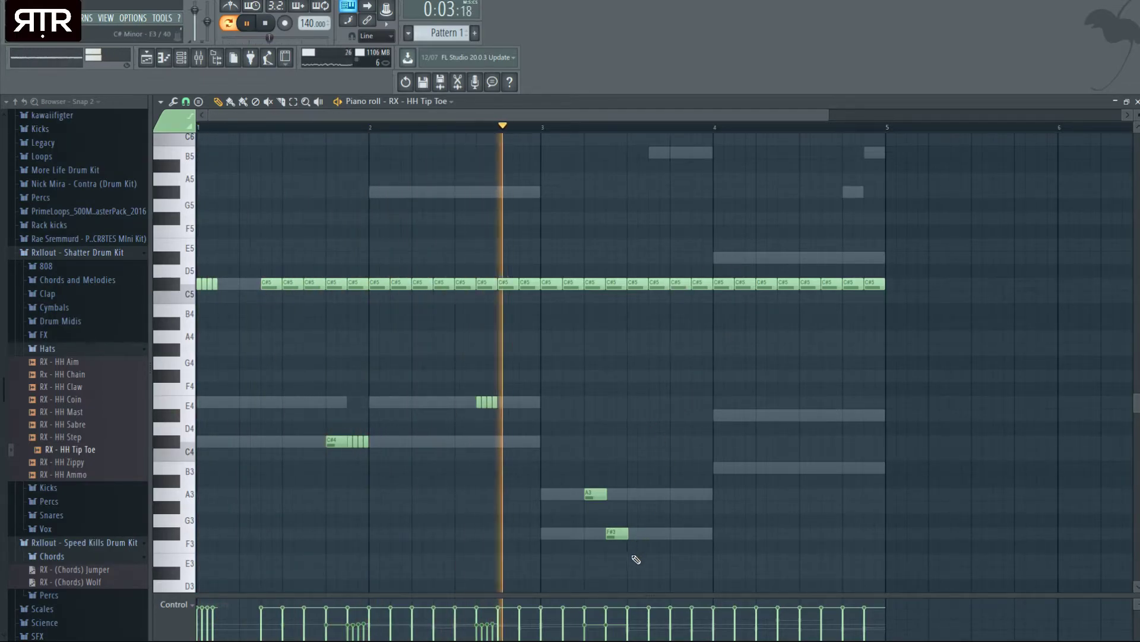
Redraw bar 3's A3 hit on beat 2 and F#3 half a beat after it, stretching A3 to half a beat.
{"action": "right_click", "coordinate": [618, 533]}
{"action": "right_click", "coordinate": [596, 494]}
{"action": "key", "text": "space"}
{"action": "left_click", "coordinate": [587, 494]}
{"action": "key", "text": "space"}
{"action": "left_click", "coordinate": [607, 533]}
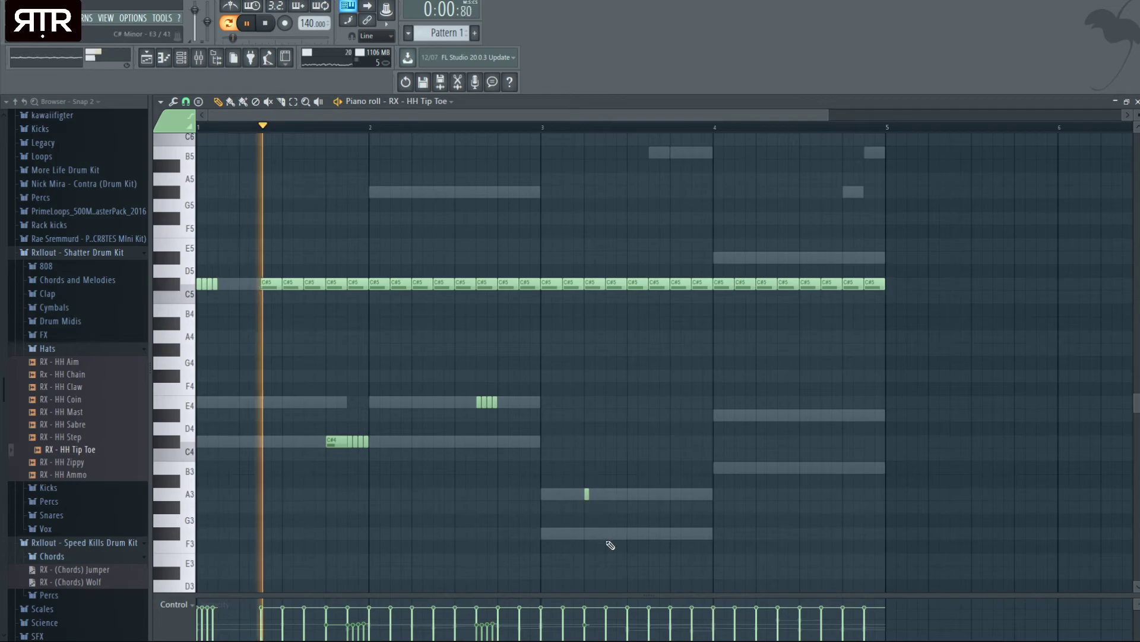
{"action": "left_click_drag", "start_coordinate": [610, 533], "coordinate": [622, 534]}
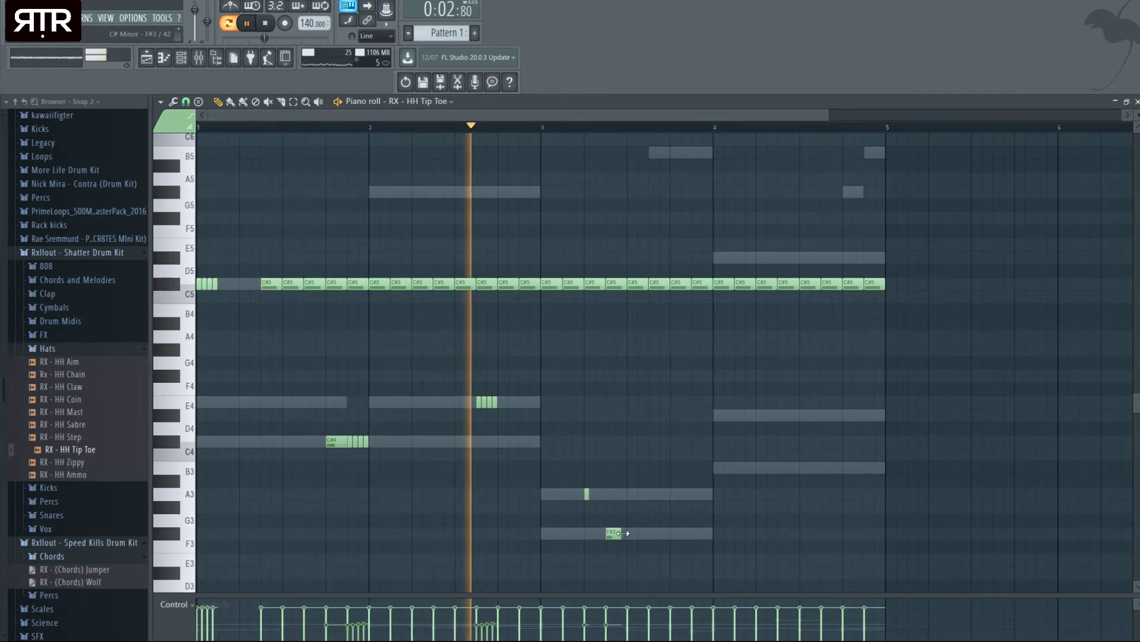
{"action": "left_click_drag", "start_coordinate": [588, 493], "coordinate": [604, 494]}
{"action": "key", "text": "space"}
{"action": "key", "text": "space"}
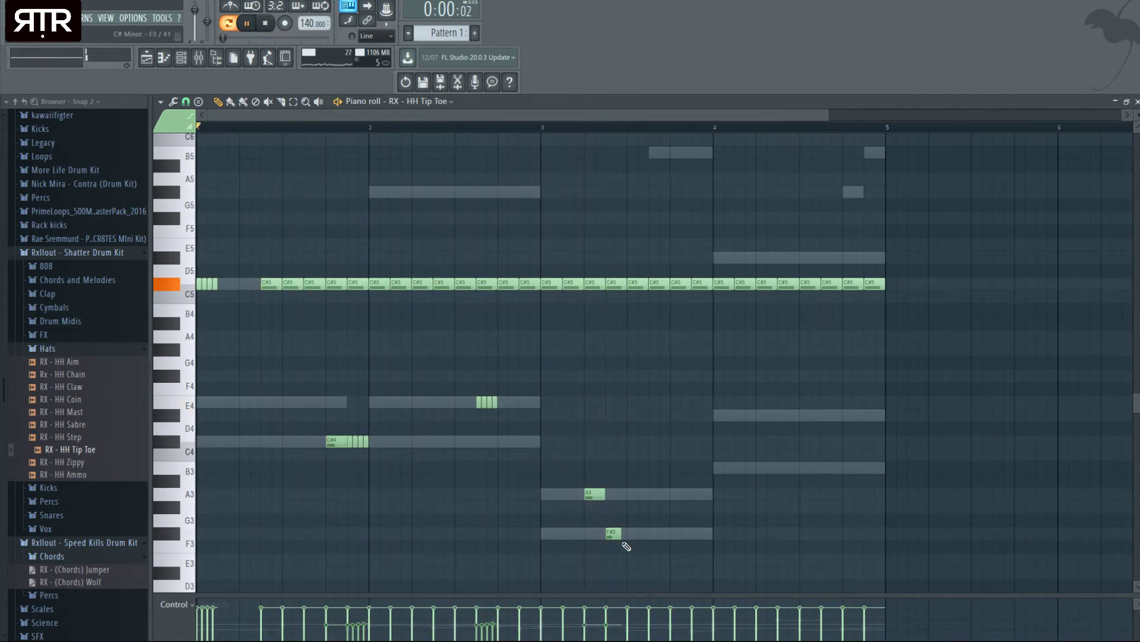
Move the A3 and F#3 pair to the start of bar 3 and lengthen the F#3 hit.
{"action": "left_click_drag", "start_coordinate": [628, 562], "coordinate": [579, 451]}
{"action": "left_click_drag", "start_coordinate": [599, 493], "coordinate": [555, 493]}
{"action": "left_click", "coordinate": [630, 497]}
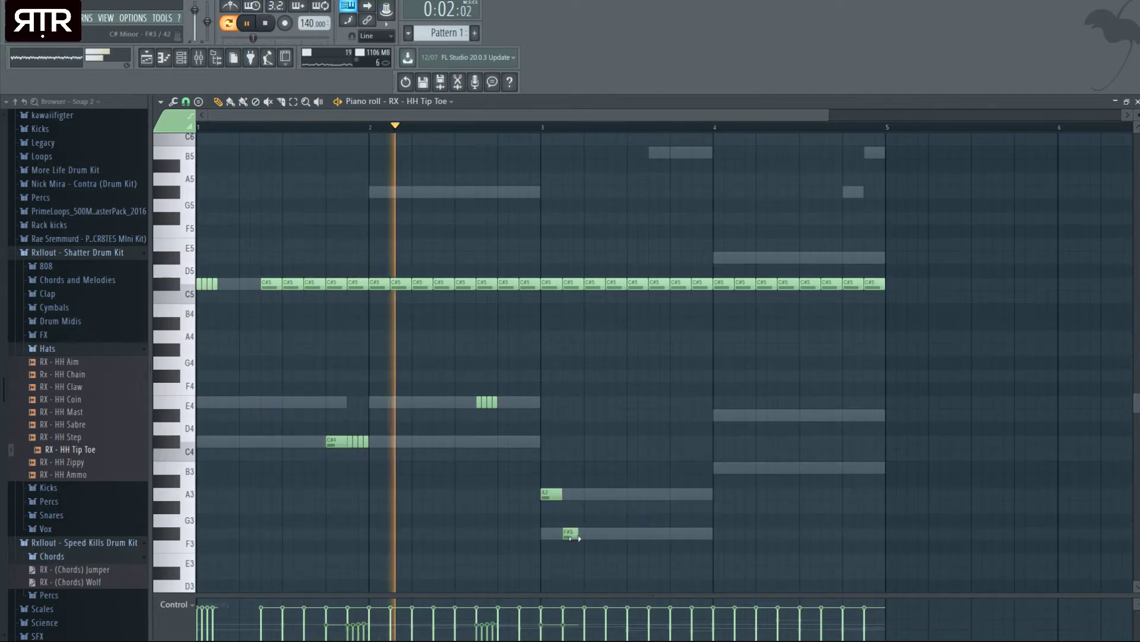
{"action": "left_click_drag", "start_coordinate": [578, 533], "coordinate": [320, 383]}
Copy the C#4 hit with its roll and the E4 roll to bar 4, starting at B3 and ending with a D#4 roll.
{"action": "left_click_drag", "start_coordinate": [500, 472], "coordinate": [198, 357]}
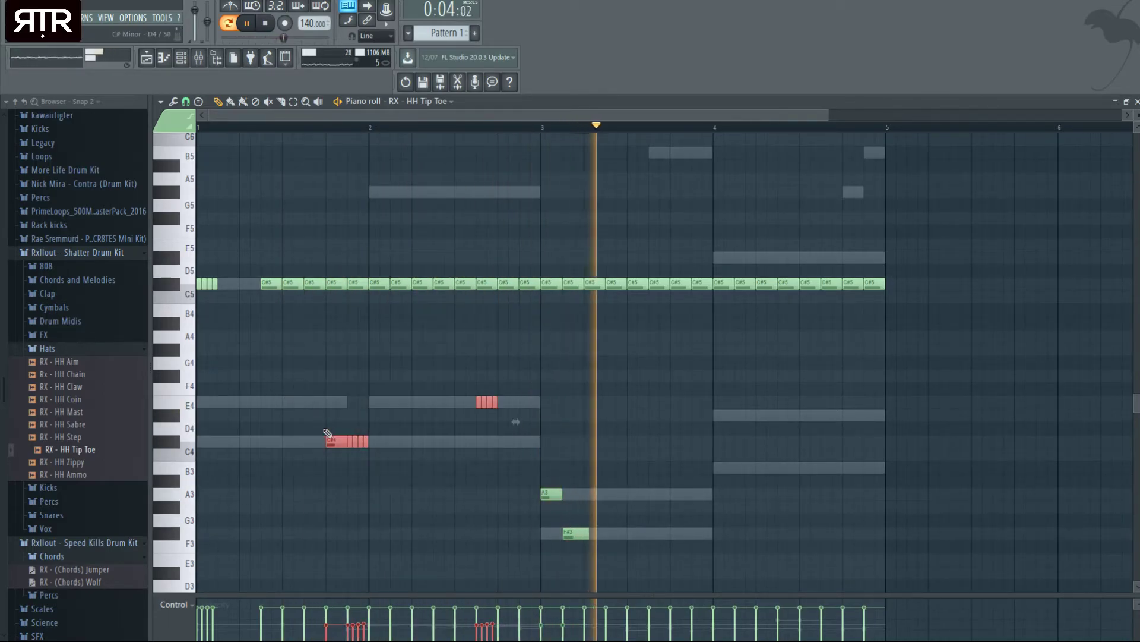
{"action": "left_click_drag", "start_coordinate": [340, 442], "coordinate": [728, 474]}
{"action": "left_click_drag", "start_coordinate": [827, 428], "coordinate": [1123, 451]}
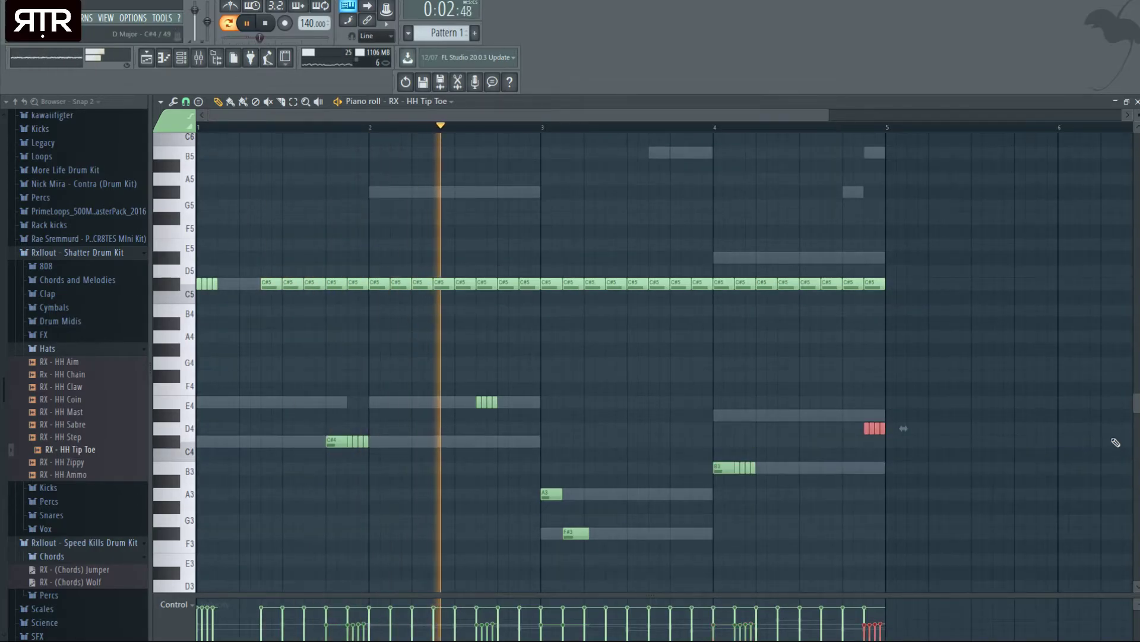
{"action": "key", "text": "shift+Up"}
{"action": "left_click", "coordinate": [1099, 389], "text": "ctrl"}
Delete the A3 and F#3 hits in bar 3 and the first two hits of the E4 roll in bar 2.
{"action": "right_click", "coordinate": [576, 533]}
{"action": "key", "text": "space"}
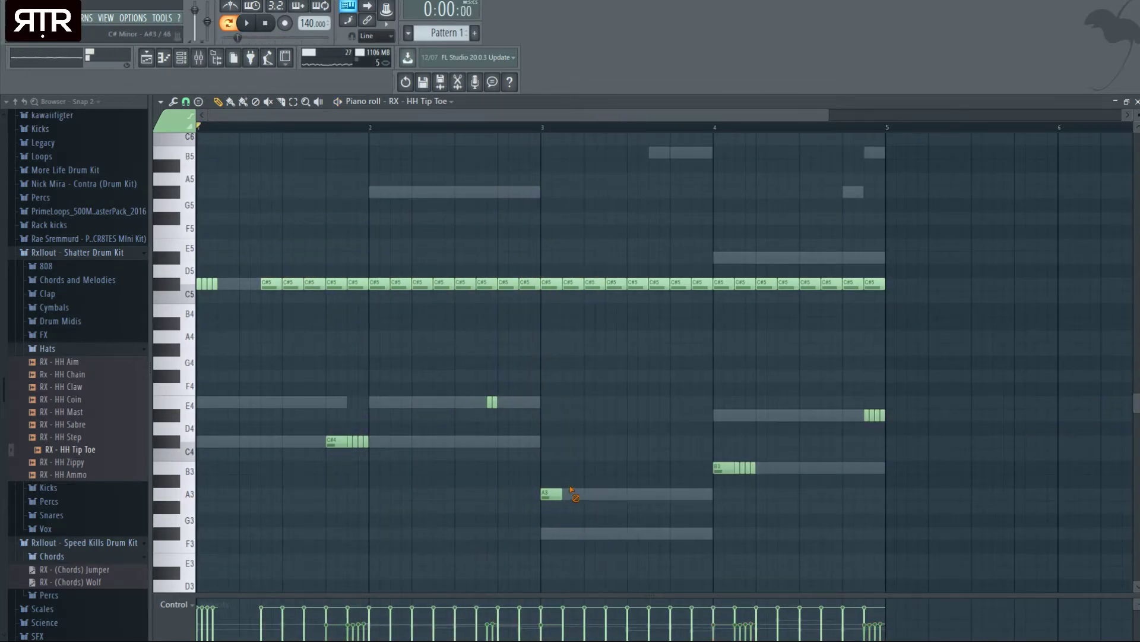
{"action": "key", "text": "space"}
{"action": "right_click", "coordinate": [482, 402]}
{"action": "right_click", "coordinate": [561, 497]}
{"action": "key", "text": "space"}
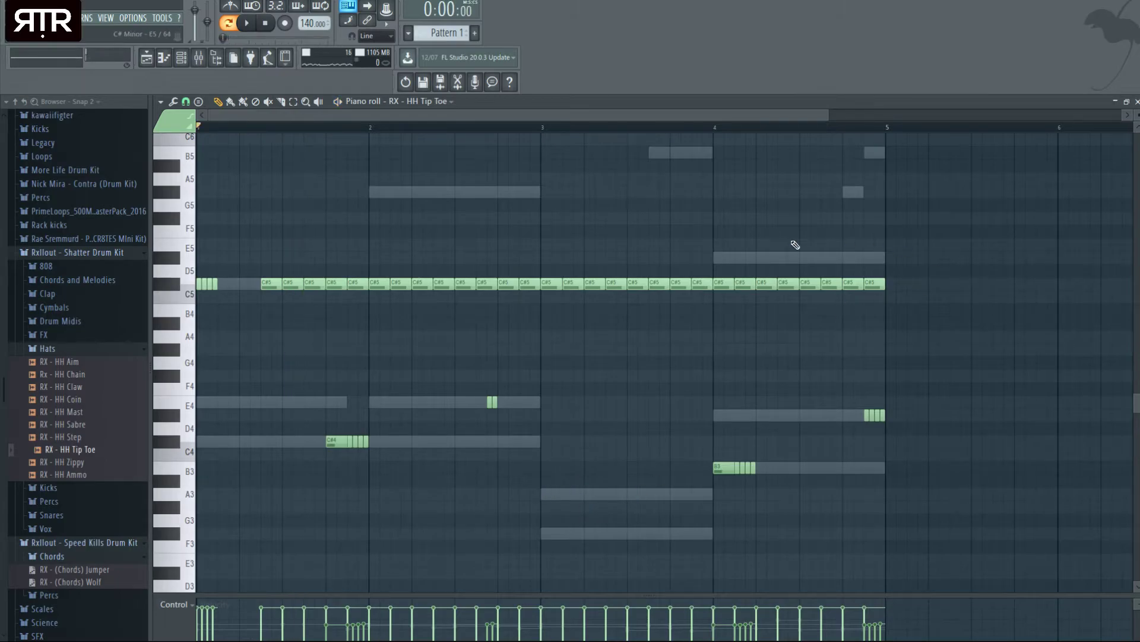
Delete the C#5 hit on the second half of beat 1 in bar 3 and close the piano roll.
{"action": "right_click", "coordinate": [582, 285]}
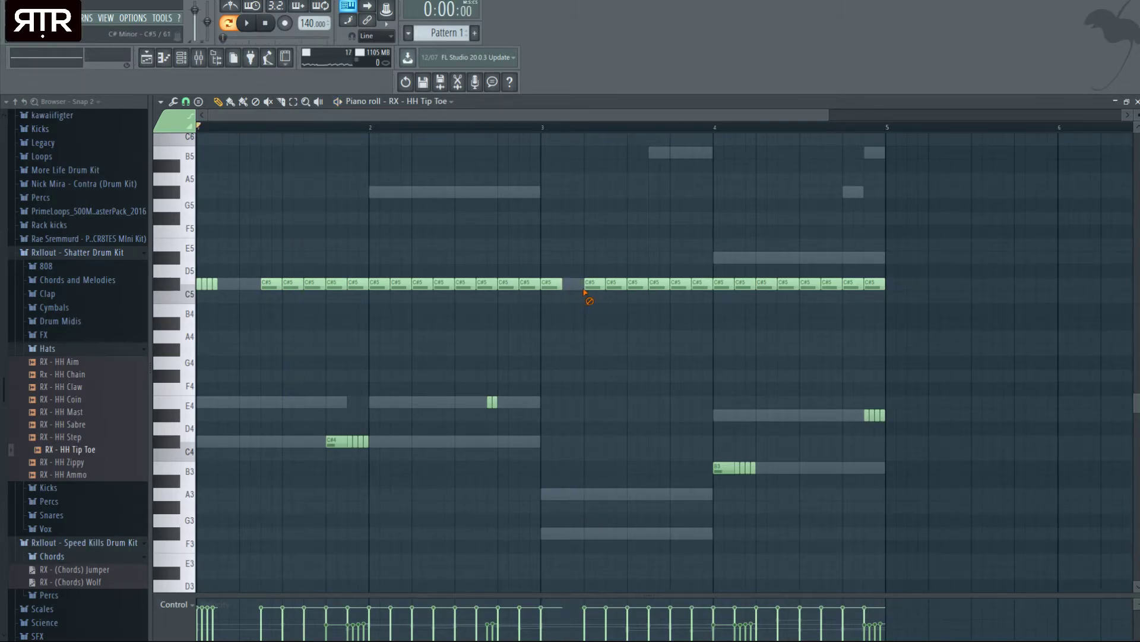
{"action": "key", "text": "Escape"}
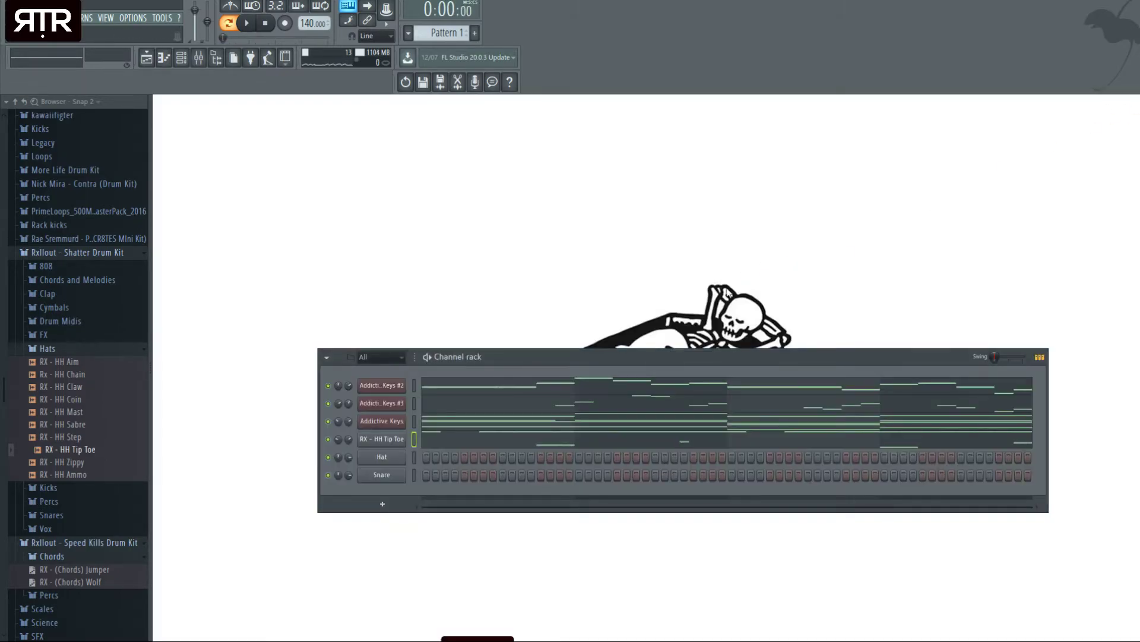
Load RX -Badluck 808 from the Shatter Drum Kit onto the Hat channel, place a hit on step 1, and play it.
{"action": "scroll", "coordinate": [96, 336], "scroll_direction": "up", "scroll_amount": 5}
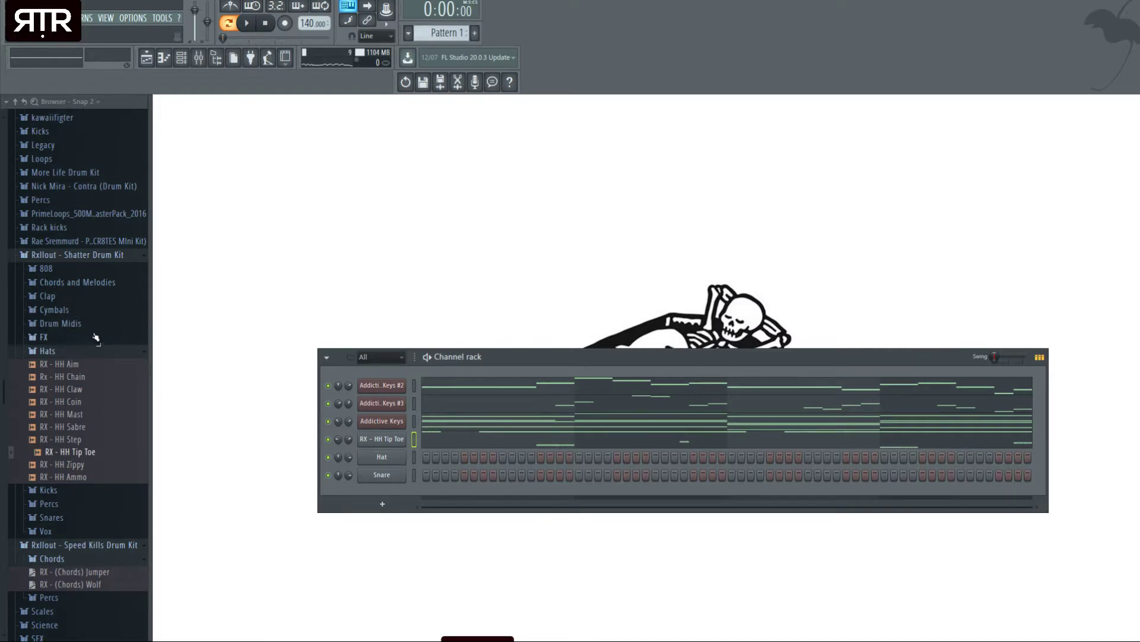
{"action": "left_click", "coordinate": [54, 490]}
{"action": "scroll", "coordinate": [90, 442], "scroll_direction": "down", "scroll_amount": 3}
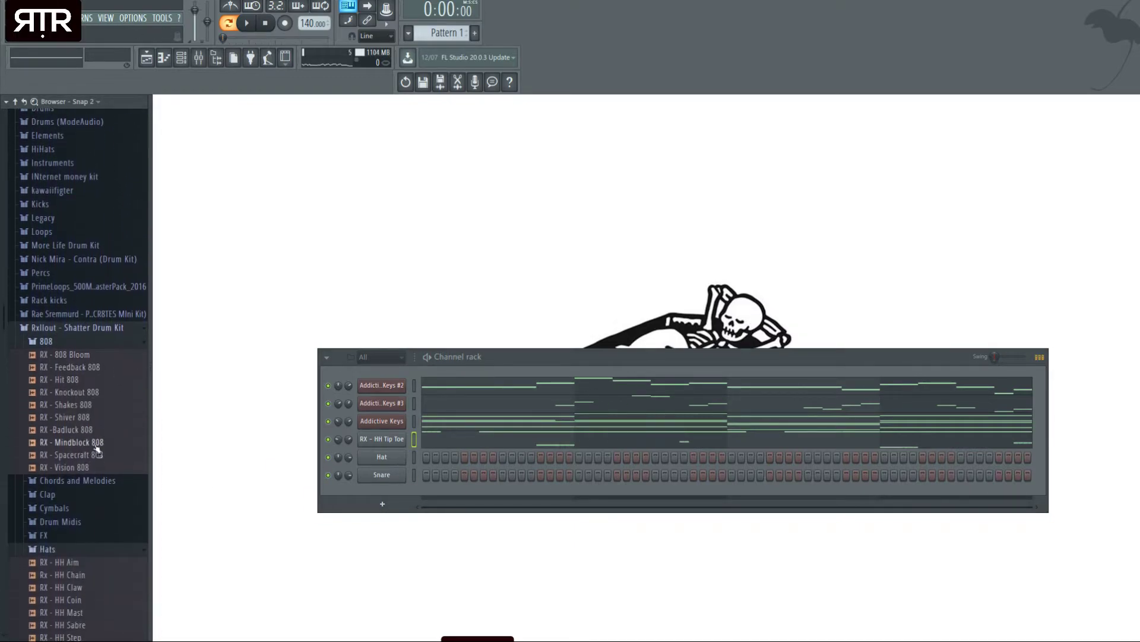
{"action": "left_click", "coordinate": [87, 433]}
{"action": "left_click_drag", "start_coordinate": [90, 435], "coordinate": [359, 462]}
{"action": "key", "text": "space"}
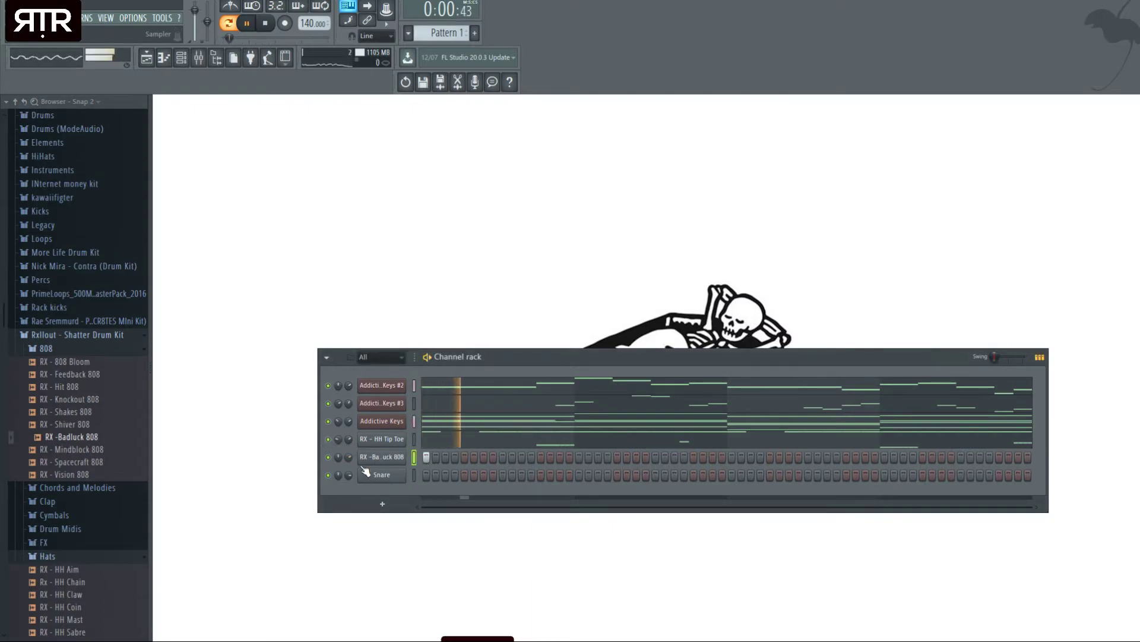
{"action": "key", "text": "space"}
Audition the samples in the Shatter Drum Kit's Snares folder.
{"action": "scroll", "coordinate": [95, 455], "scroll_direction": "down", "scroll_amount": 3}
{"action": "scroll", "coordinate": [95, 455], "scroll_direction": "down", "scroll_amount": 2}
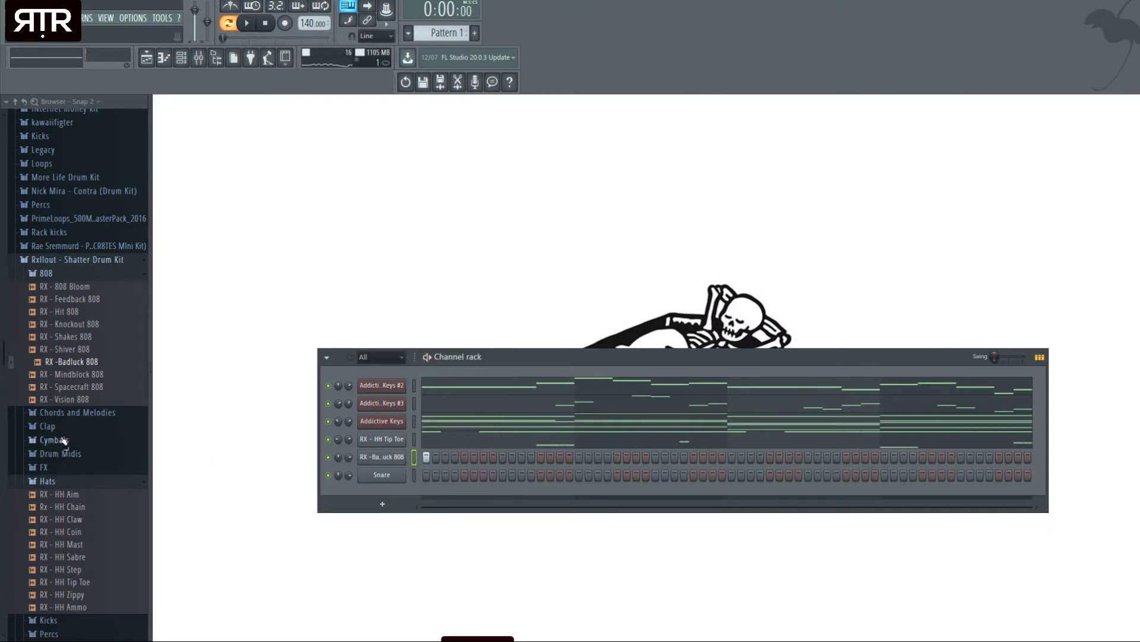
{"action": "scroll", "coordinate": [74, 483], "scroll_direction": "down", "scroll_amount": 5}
{"action": "left_click", "coordinate": [67, 500]}
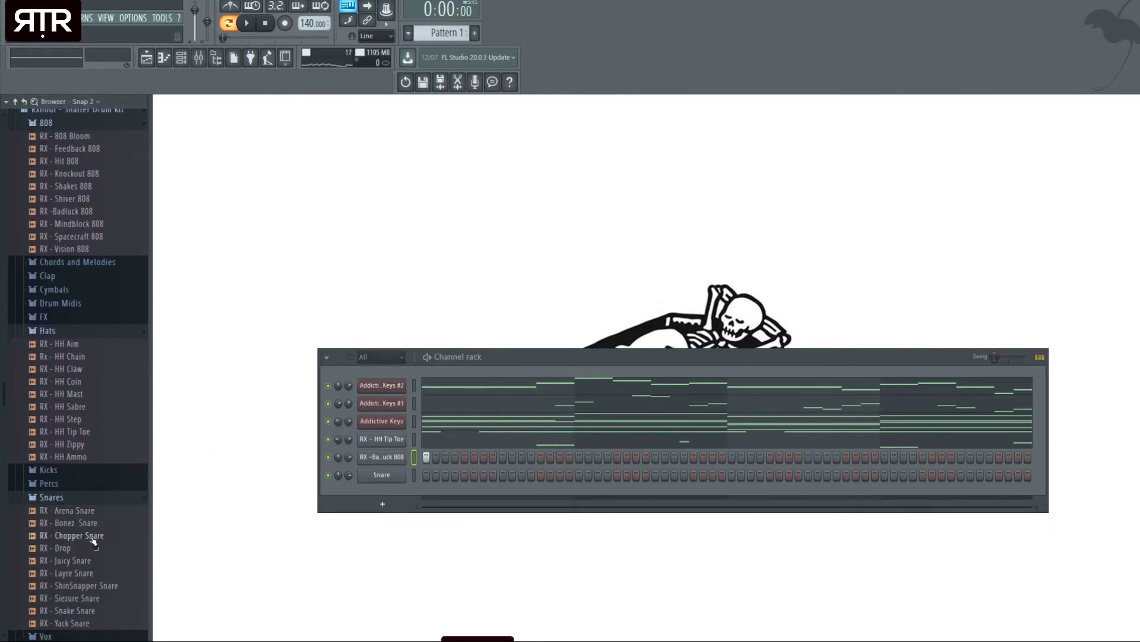
{"action": "left_click", "coordinate": [85, 586]}
{"action": "left_click", "coordinate": [89, 599]}
{"action": "left_click", "coordinate": [89, 609]}
{"action": "left_click", "coordinate": [90, 574]}
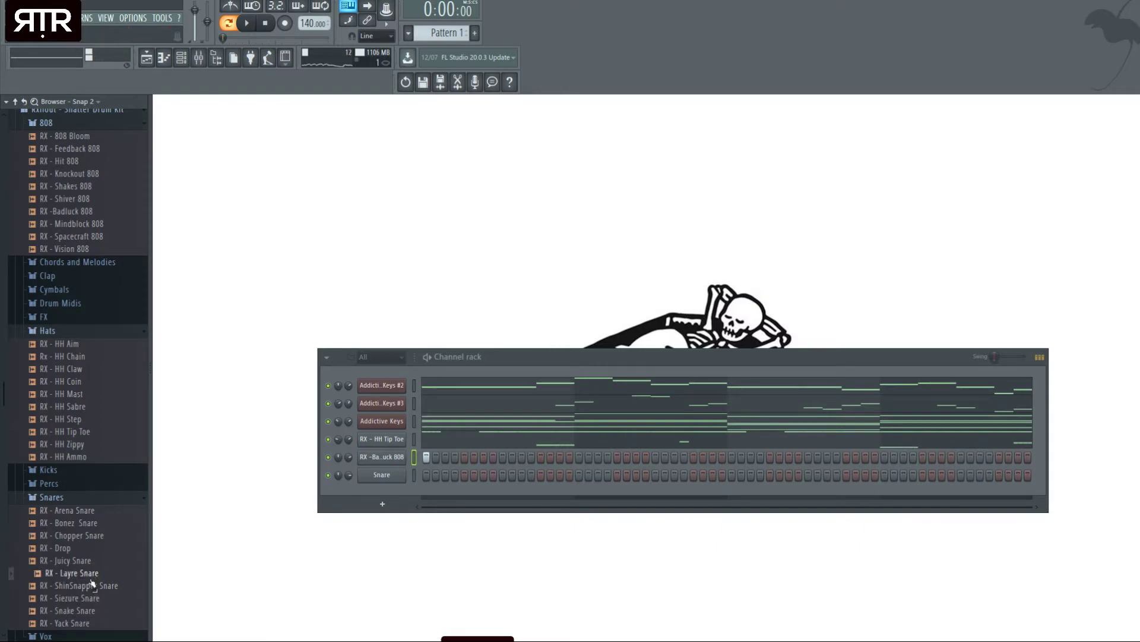
{"action": "left_click", "coordinate": [90, 561]}
{"action": "left_click", "coordinate": [89, 549]}
{"action": "left_click", "coordinate": [91, 536]}
{"action": "left_click", "coordinate": [92, 524]}
{"action": "left_click", "coordinate": [92, 511]}
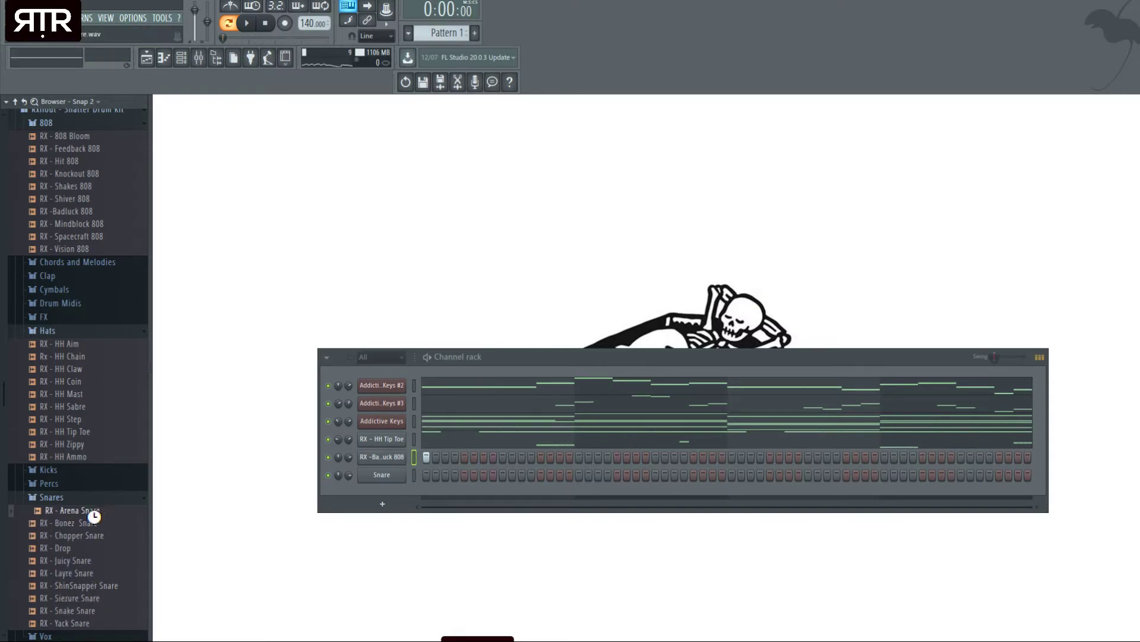
Load RX - Bonez Snare onto the Snare channel and place a hit on step 9.
{"action": "left_click", "coordinate": [93, 523]}
{"action": "left_click_drag", "start_coordinate": [410, 480], "coordinate": [410, 480]}
{"action": "left_click", "coordinate": [502, 475]}
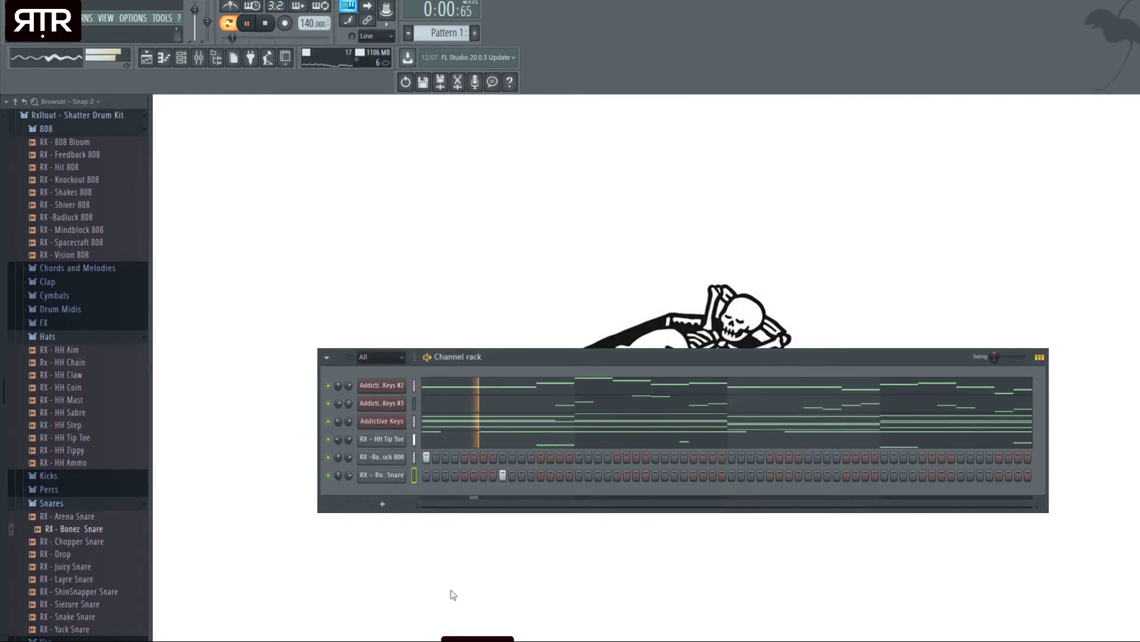
Audition the samples in the Shatter Drum Kit's Clap folder.
{"action": "left_click", "coordinate": [59, 296]}
{"action": "left_click", "coordinate": [48, 281]}
{"action": "left_click", "coordinate": [90, 333]}
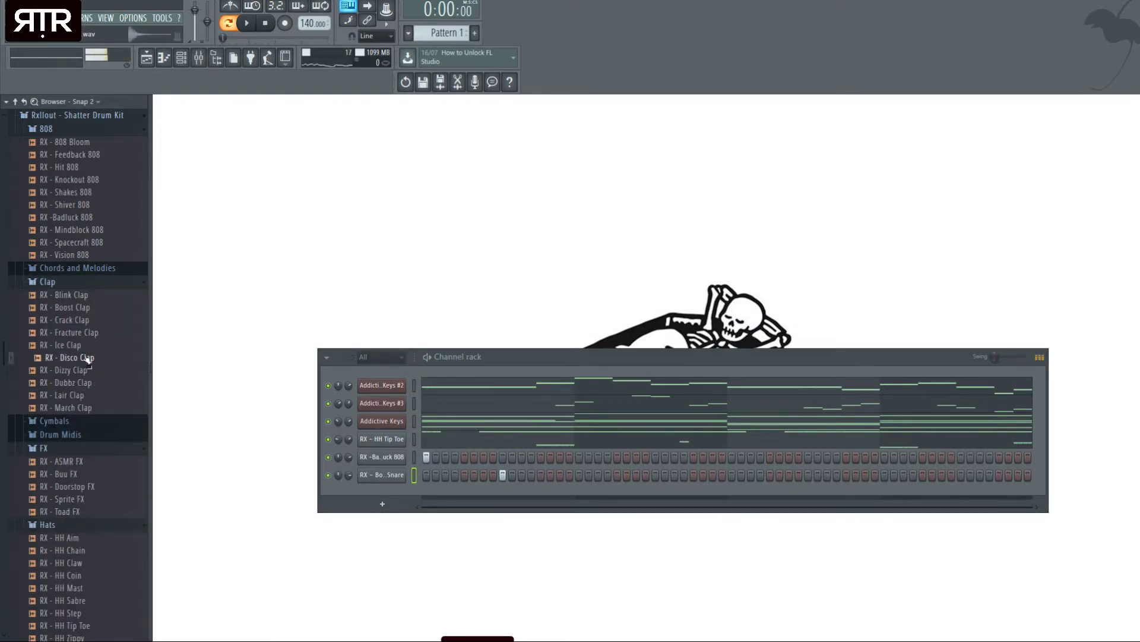
{"action": "left_click", "coordinate": [90, 382]}
{"action": "left_click", "coordinate": [91, 334]}
{"action": "left_click", "coordinate": [89, 321]}
{"action": "left_click", "coordinate": [89, 308]}
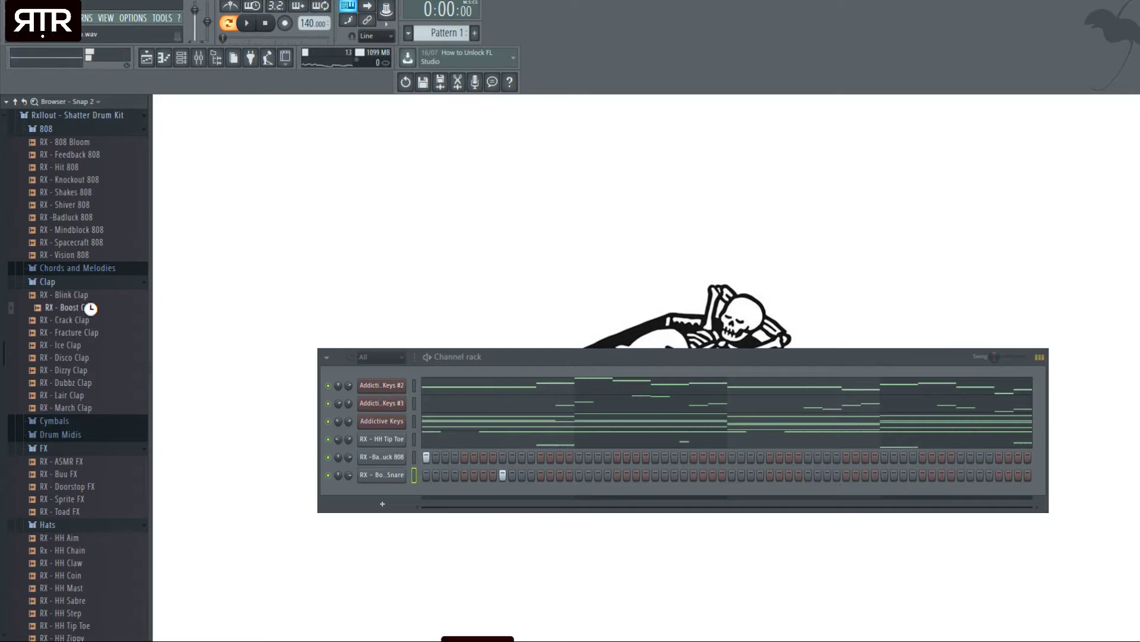
{"action": "left_click", "coordinate": [88, 296]}
Add RX - Boost Clap as a new channel below the snare, place a hit on step 9, and play the pattern.
{"action": "left_click", "coordinate": [88, 309]}
{"action": "left_click_drag", "start_coordinate": [394, 488], "coordinate": [395, 491]}
{"action": "key", "text": "space"}
{"action": "left_click", "coordinate": [502, 492]}
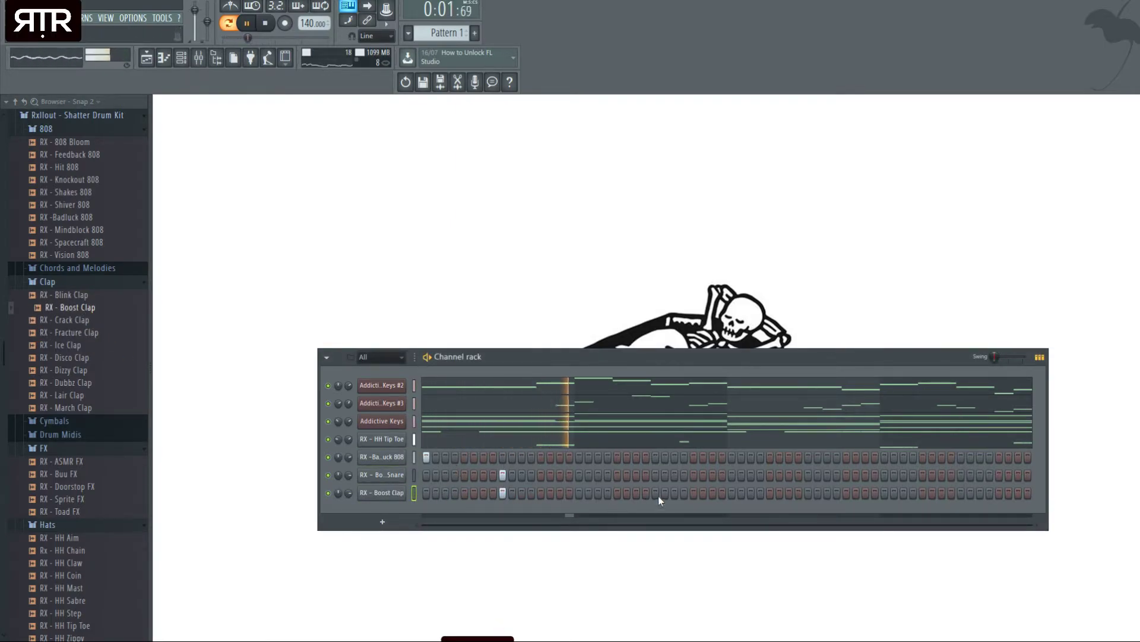
Replace the Boost Clap with RX - Fracture Clap and place its hit on step 9.
{"action": "left_click", "coordinate": [503, 492]}
{"action": "key", "text": "space"}
{"action": "left_click", "coordinate": [107, 333]}
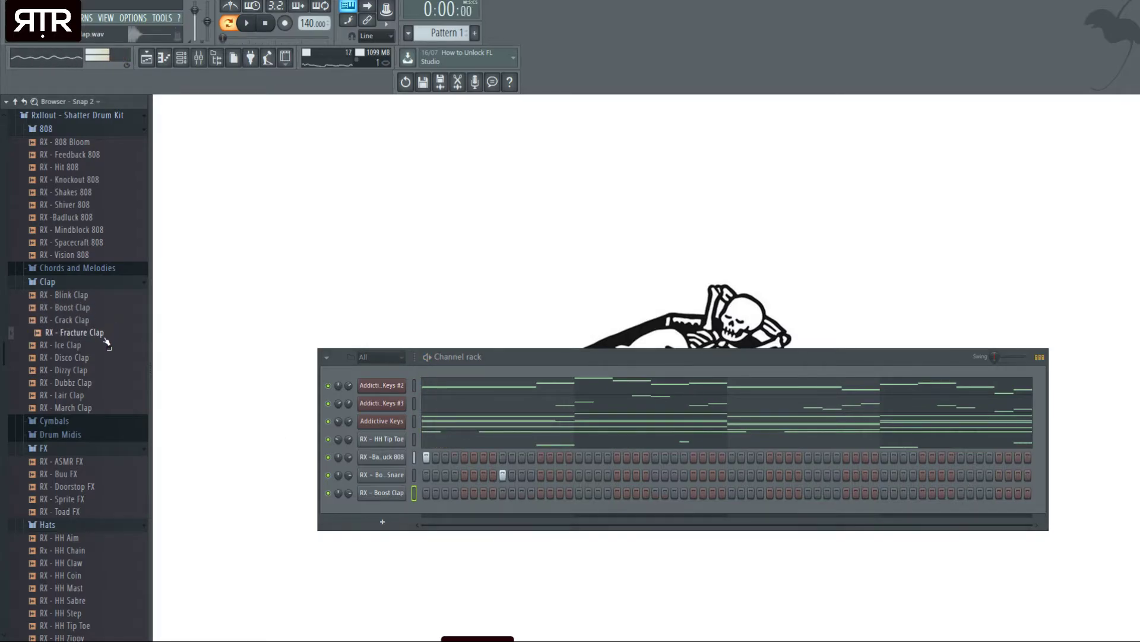
{"action": "key", "text": "space"}
{"action": "left_click_drag", "start_coordinate": [394, 502], "coordinate": [394, 499]}
{"action": "left_click", "coordinate": [502, 492]}
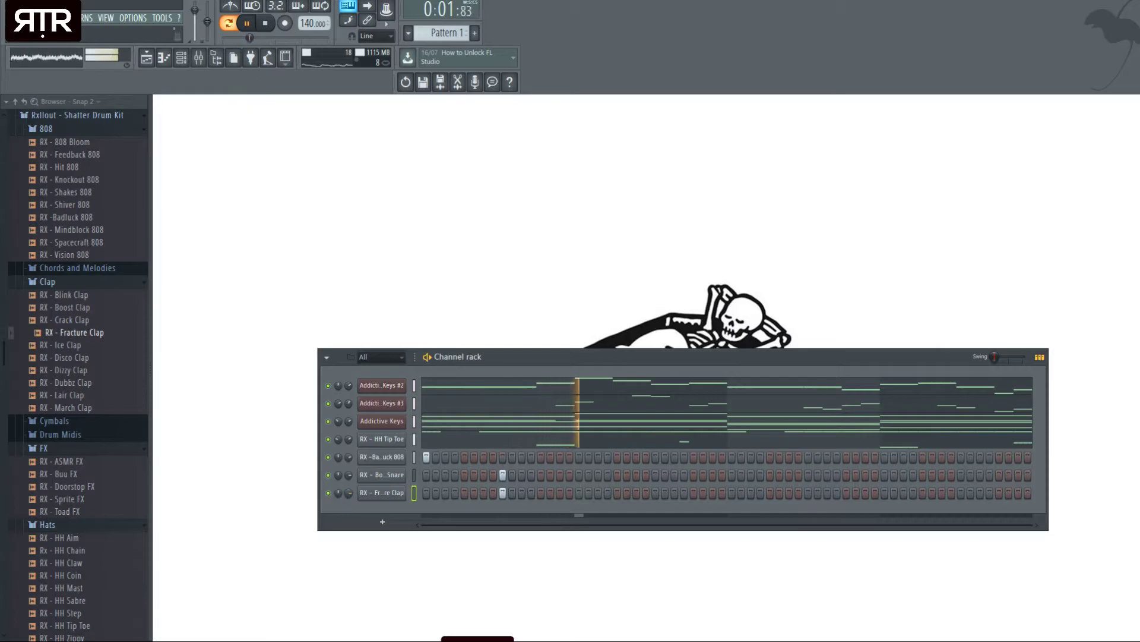
Add snare and clap hits together on steps 25, 41 and 57.
{"action": "left_click", "coordinate": [656, 475]}
{"action": "left_click", "coordinate": [655, 493]}
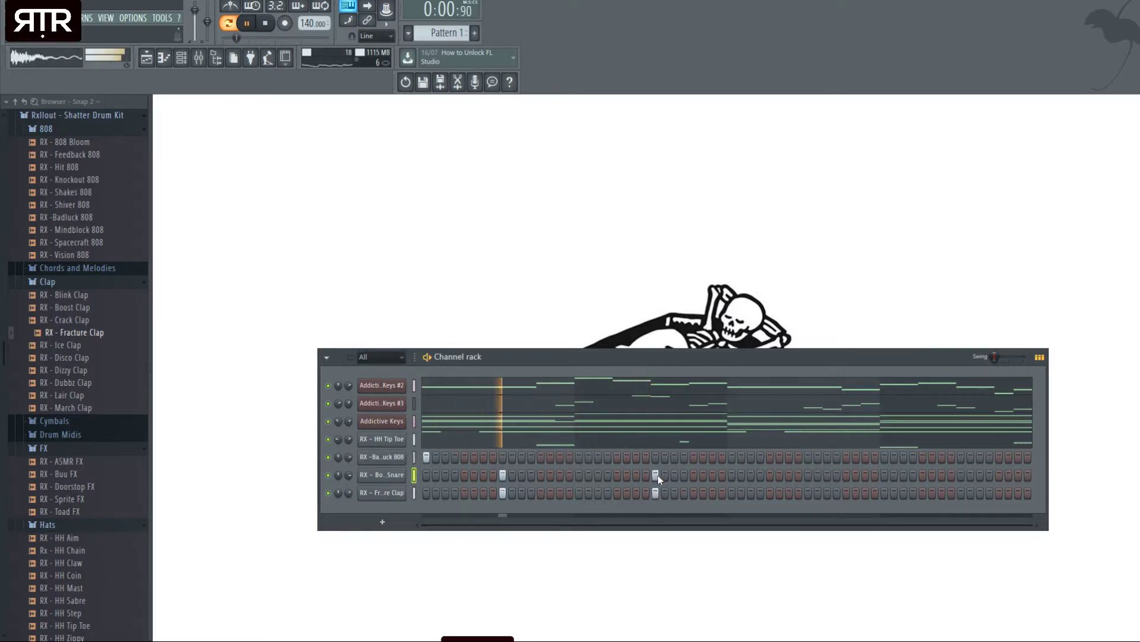
{"action": "left_click", "coordinate": [808, 475]}
{"action": "left_click", "coordinate": [808, 493]}
{"action": "left_click", "coordinate": [960, 475]}
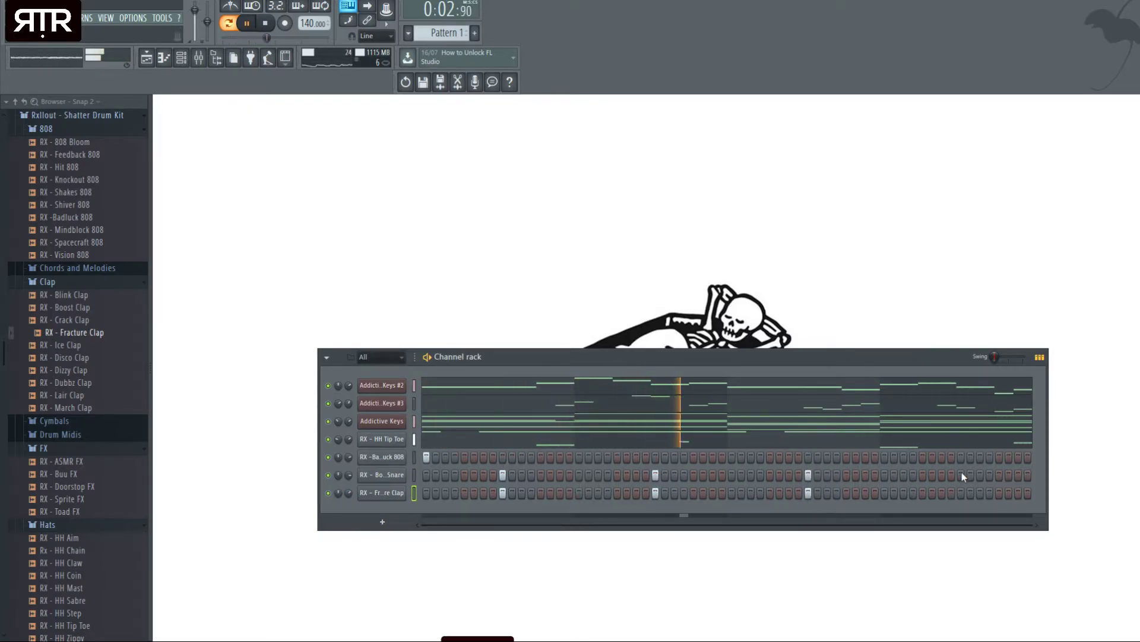
{"action": "left_click", "coordinate": [961, 493]}
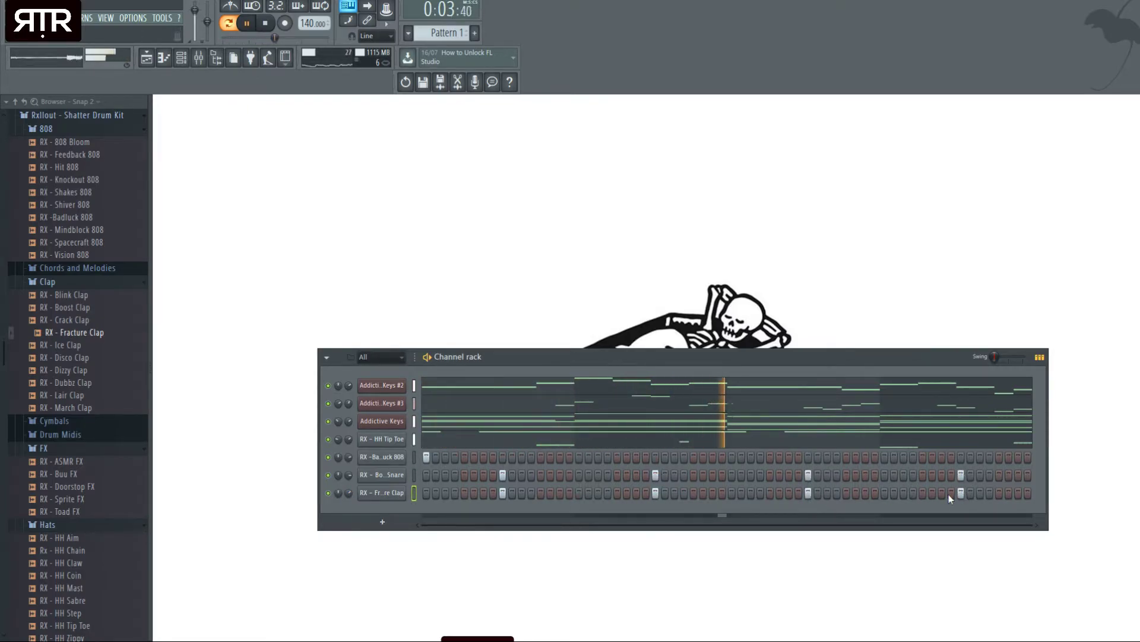
Add two adjacent C#5 notes near the end of bar 1 in the 808's piano roll and raise their velocity.
{"action": "right_click", "coordinate": [404, 458]}
{"action": "left_click", "coordinate": [421, 460]}
{"action": "key", "text": "space"}
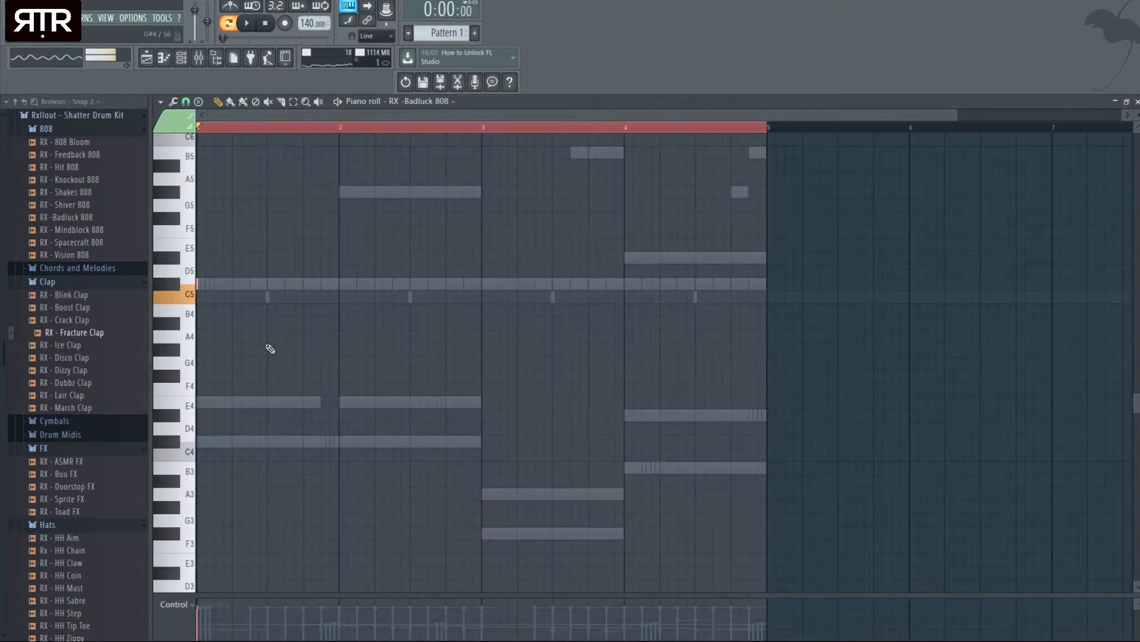
{"action": "key", "text": "space"}
{"action": "left_click", "coordinate": [308, 284]}
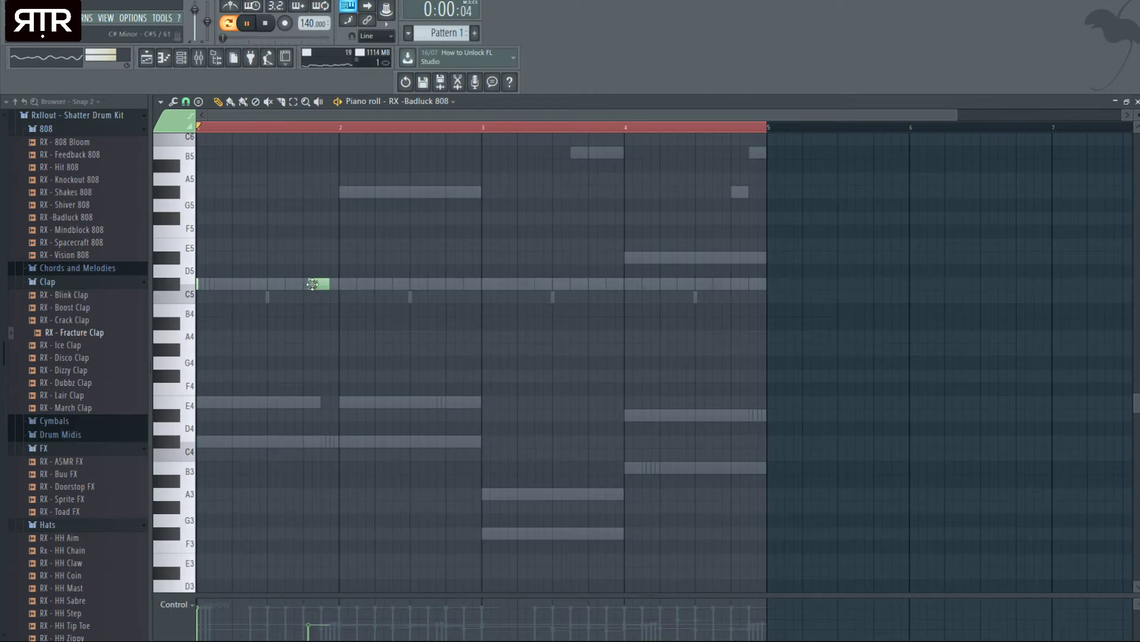
{"action": "left_click", "coordinate": [295, 284]}
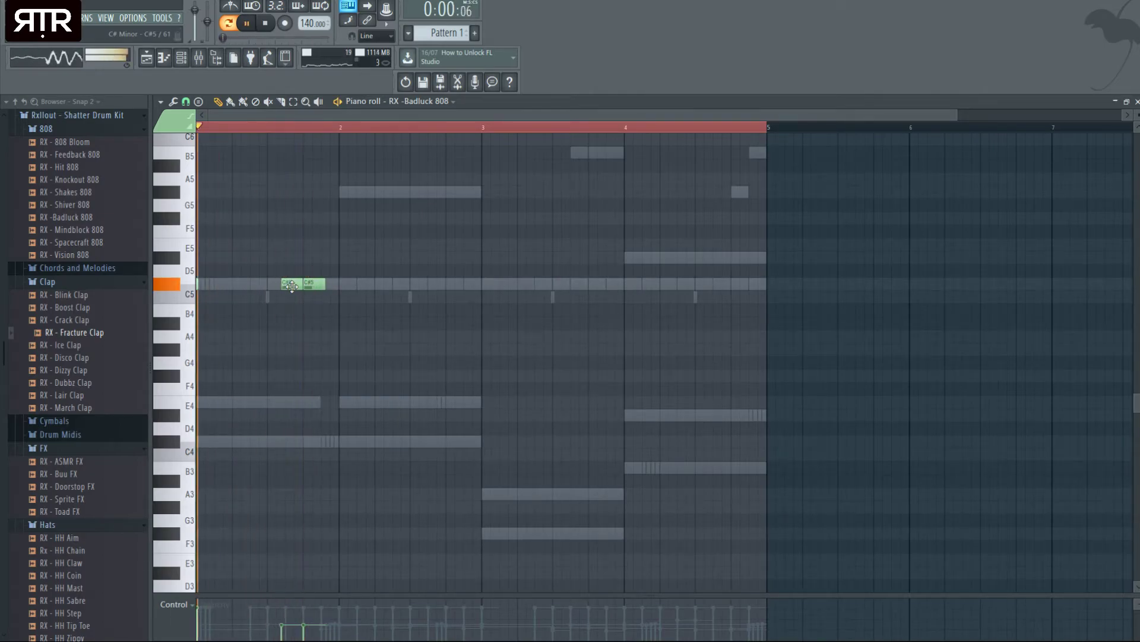
{"action": "key", "text": "space"}
{"action": "left_click_drag", "start_coordinate": [215, 613], "coordinate": [367, 616]}
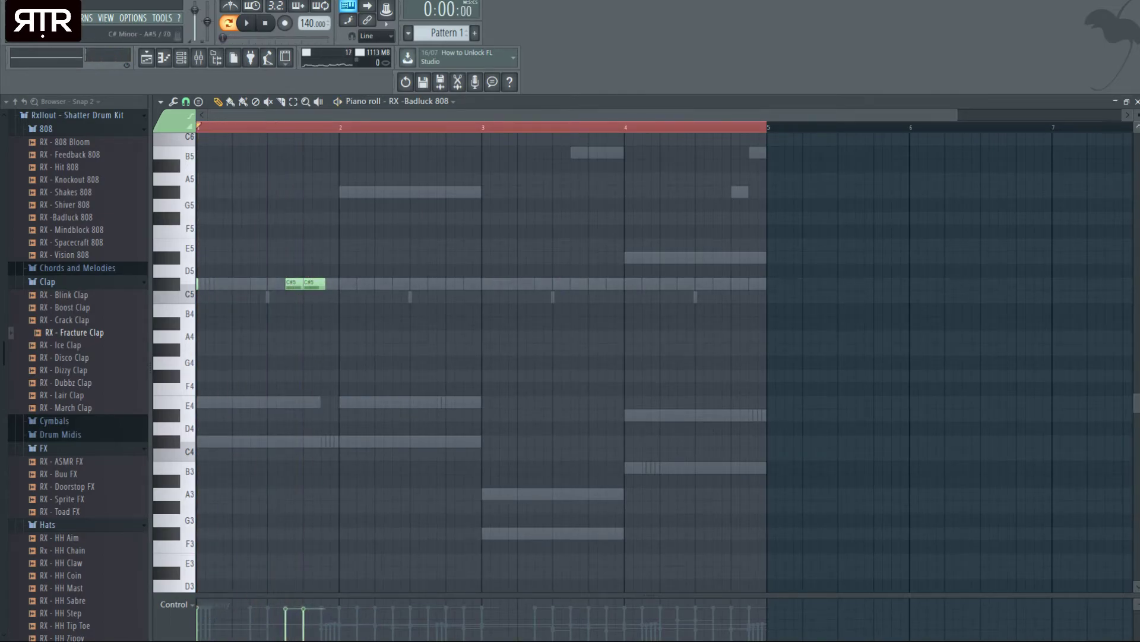
{"action": "left_click", "coordinate": [1136, 101]}
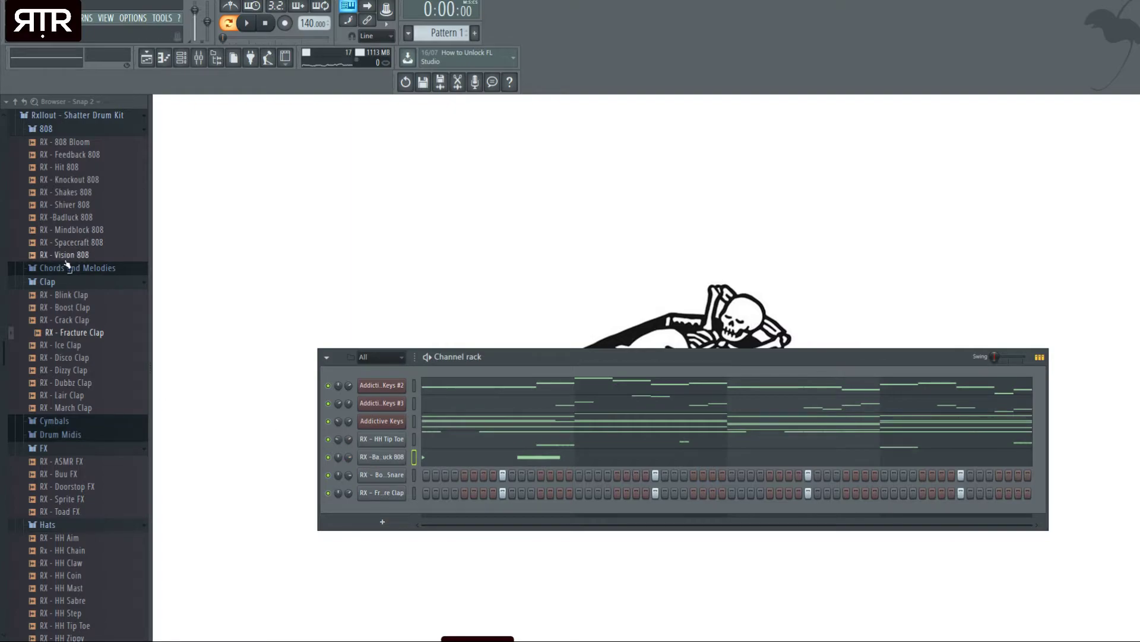
Collapse the Shatter Drum Kit folder and expand the Percs folder of the Rxllout - Speed Kills Drum Kit.
{"action": "scroll", "coordinate": [67, 264], "scroll_direction": "up", "scroll_amount": 5}
{"action": "left_click", "coordinate": [74, 342]}
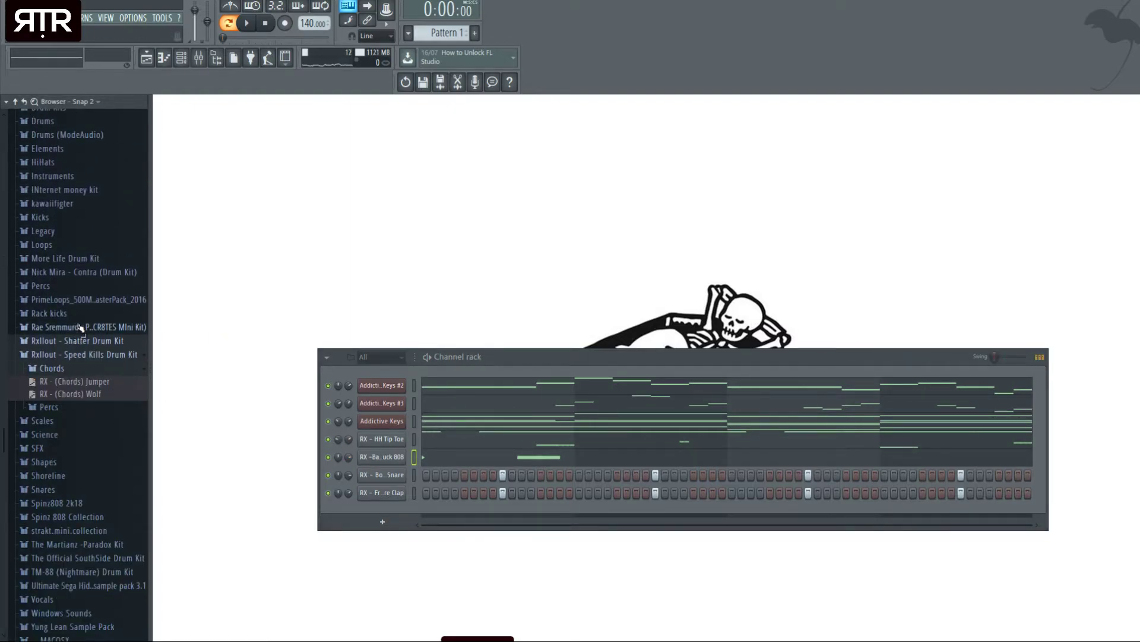
{"action": "left_click_drag", "start_coordinate": [579, 357], "coordinate": [482, 432]}
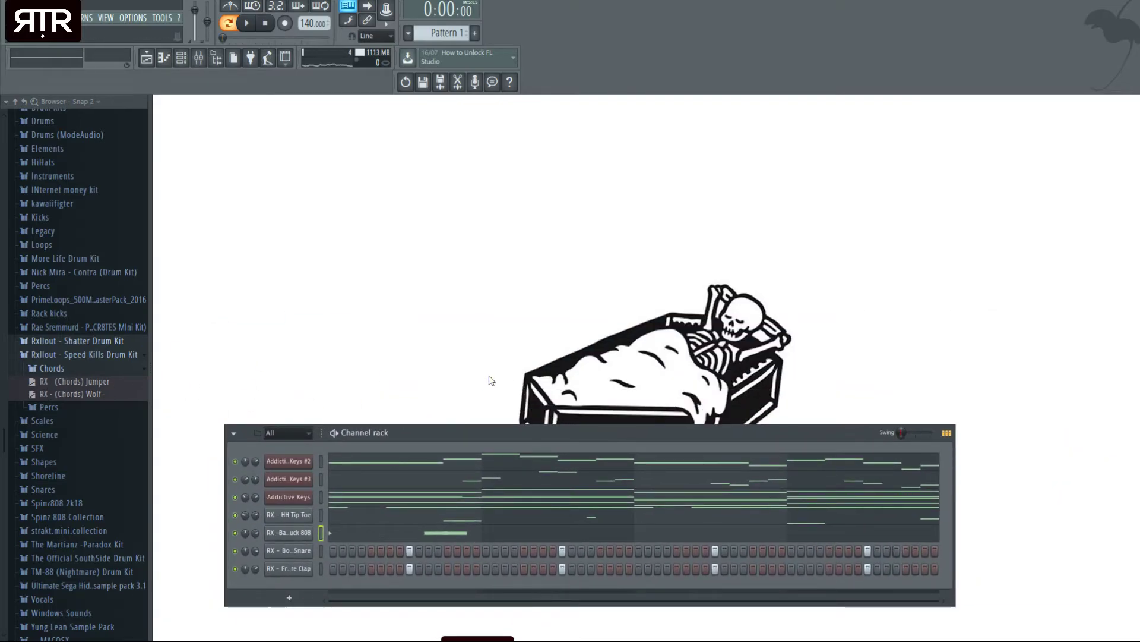
{"action": "key", "text": "space"}
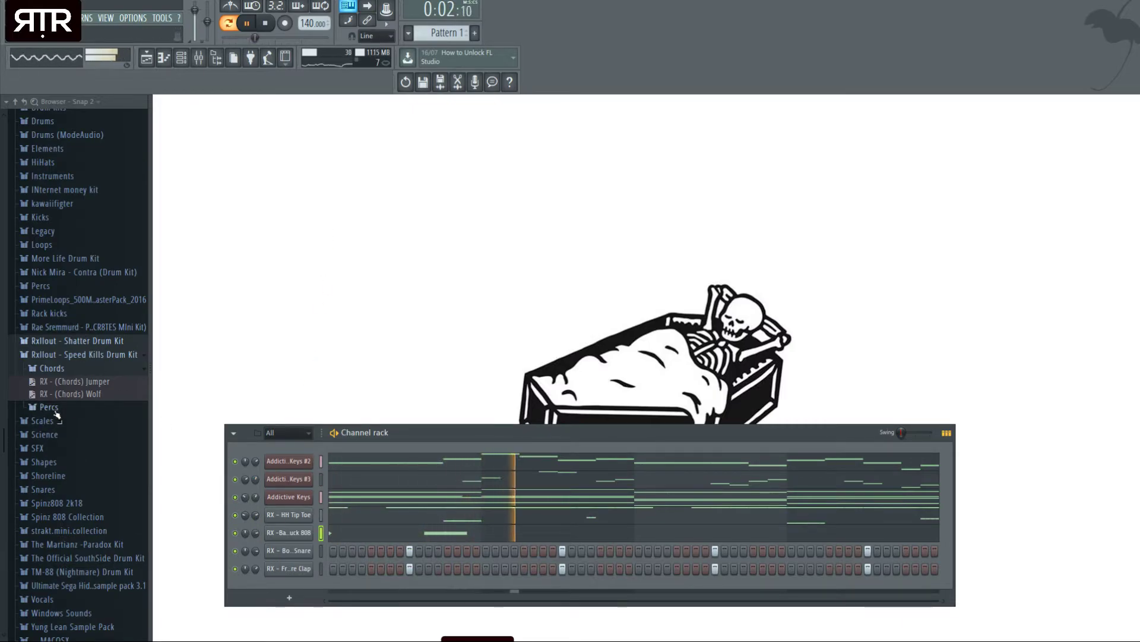
{"action": "key", "text": "space"}
{"action": "left_click", "coordinate": [57, 434]}
{"action": "left_click", "coordinate": [75, 410]}
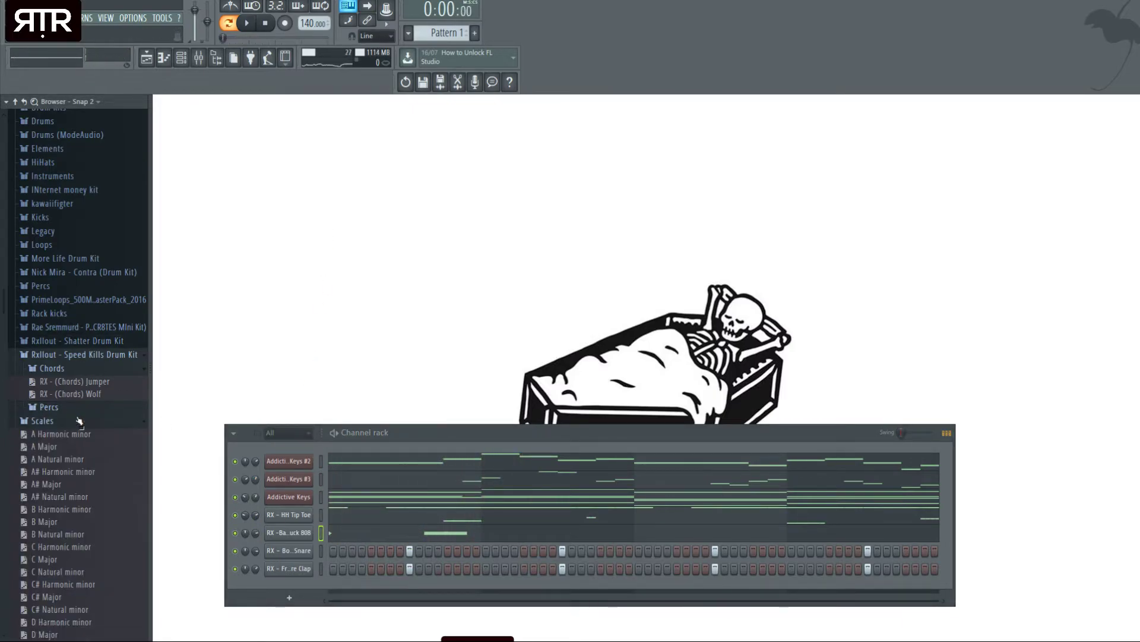
{"action": "left_click", "coordinate": [76, 447]}
{"action": "left_click", "coordinate": [88, 409]}
{"action": "left_click", "coordinate": [84, 409]}
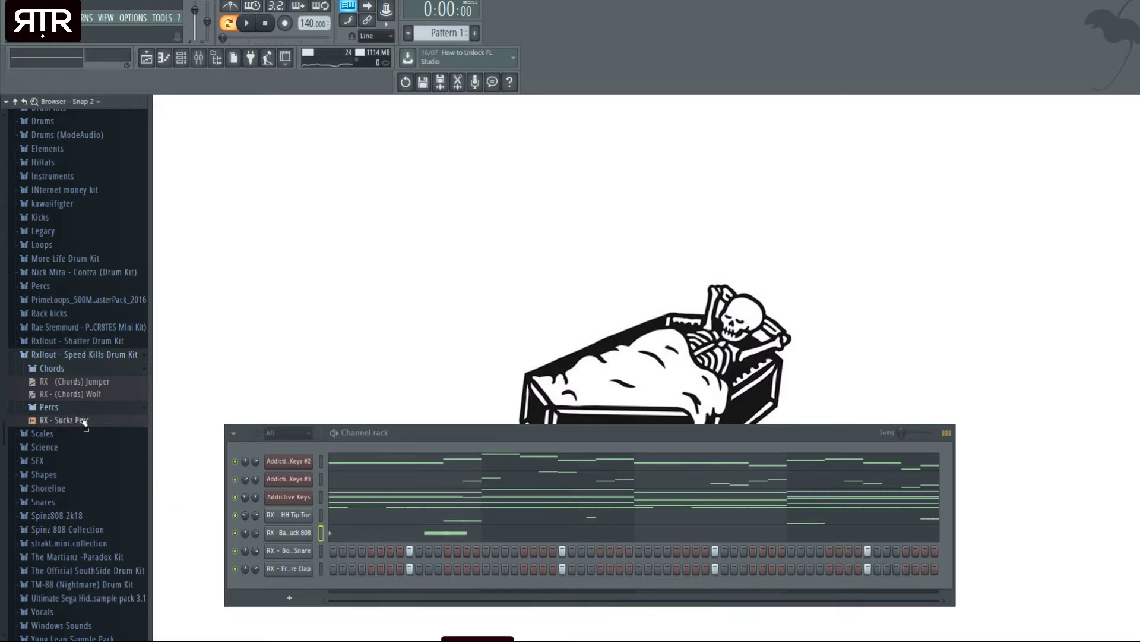
Add RX - Suckz Perc as a new channel below the clap and place hits on steps 13 and 37.
{"action": "left_click_drag", "start_coordinate": [290, 603], "coordinate": [286, 597]}
{"action": "key", "text": "space"}
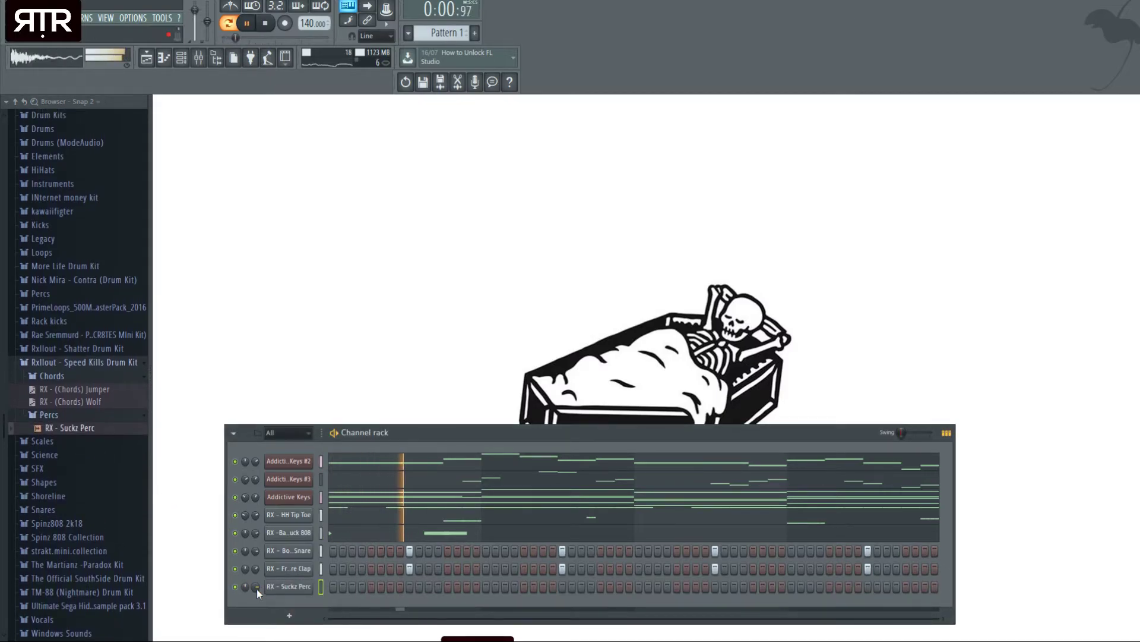
{"action": "left_click", "coordinate": [677, 587]}
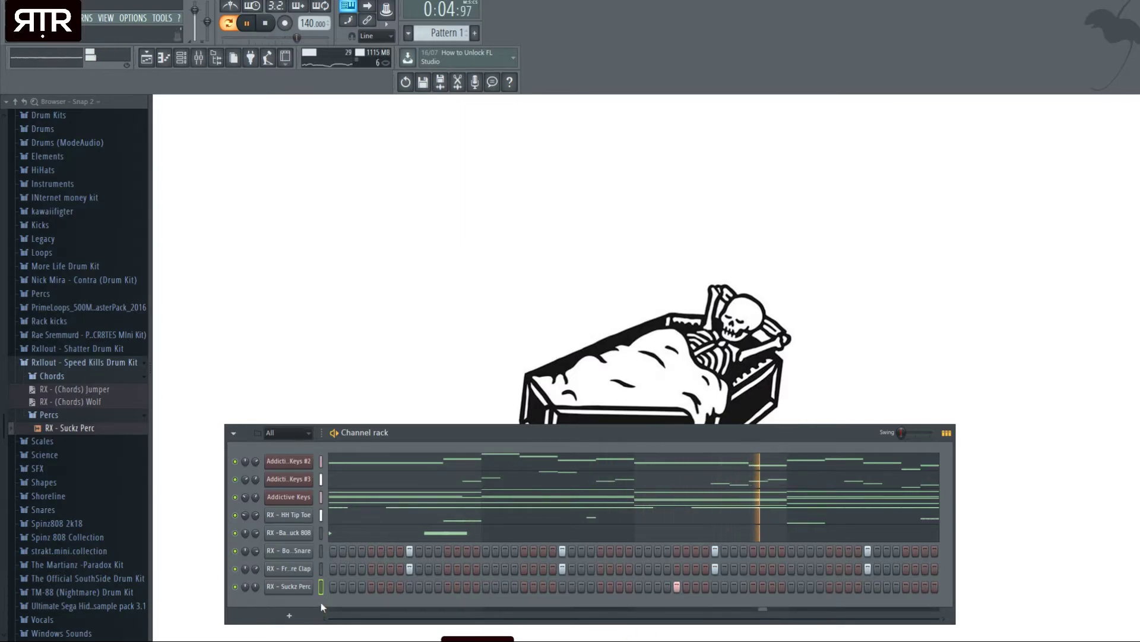
{"action": "left_click", "coordinate": [448, 587]}
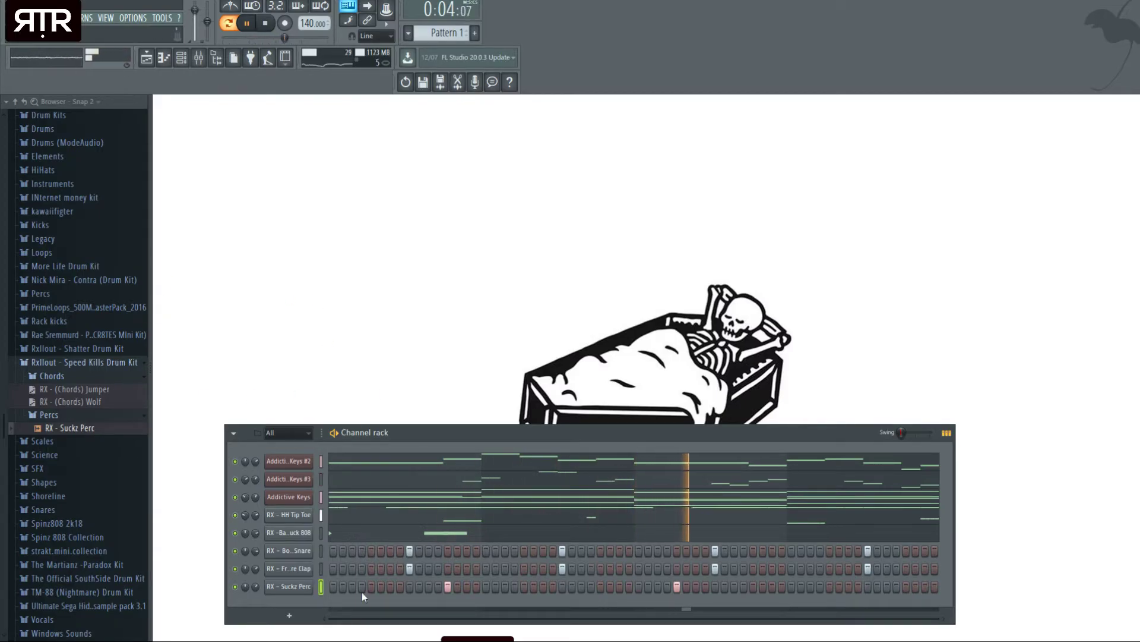
{"action": "scroll", "coordinate": [74, 451], "scroll_direction": "down", "scroll_amount": 3}
{"action": "scroll", "coordinate": [74, 404], "scroll_direction": "up", "scroll_amount": 3}
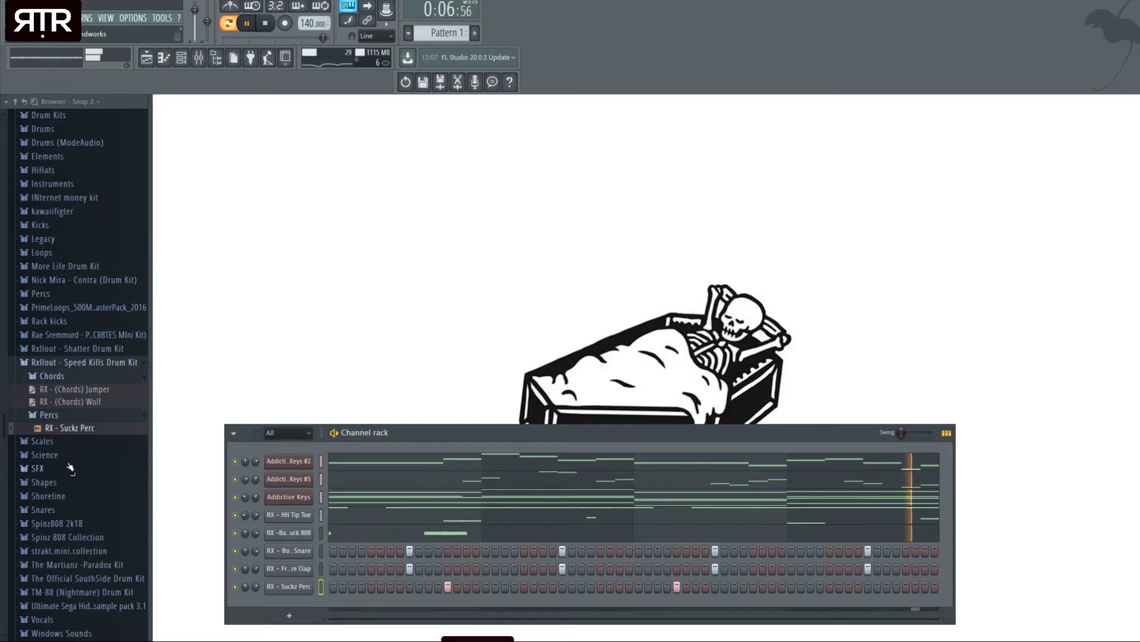
{"action": "left_click", "coordinate": [91, 362]}
{"action": "left_click", "coordinate": [78, 363]}
{"action": "key", "text": "space"}
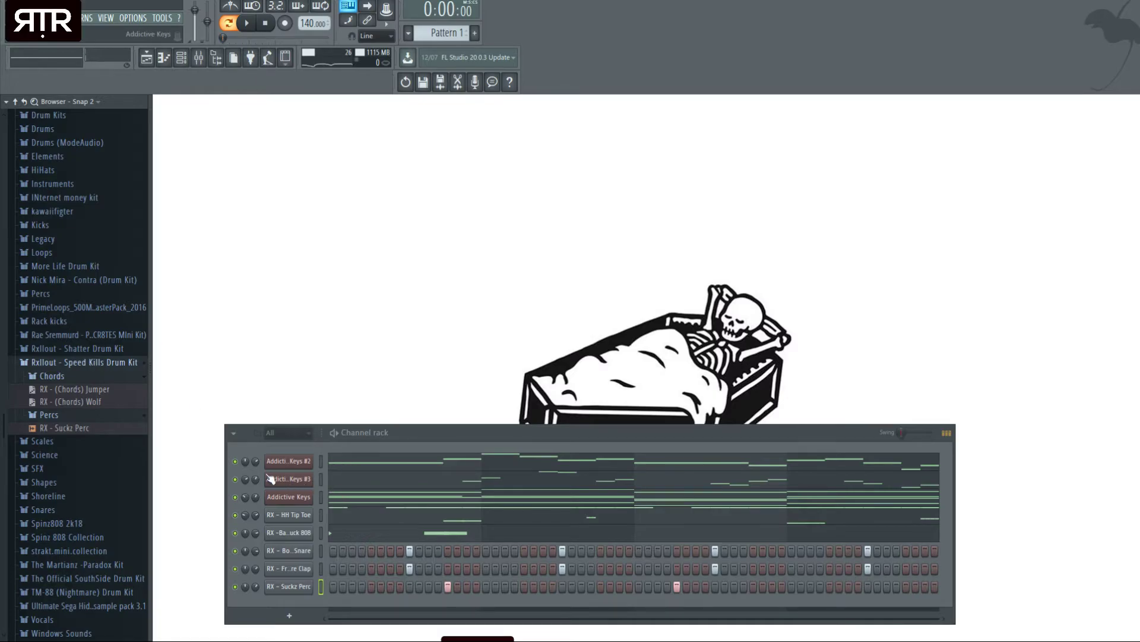
Add an Omnisphere channel above Addictive Keys #3, search its patches for "christmas" and load Christmas Layers.
{"action": "left_click", "coordinate": [291, 496]}
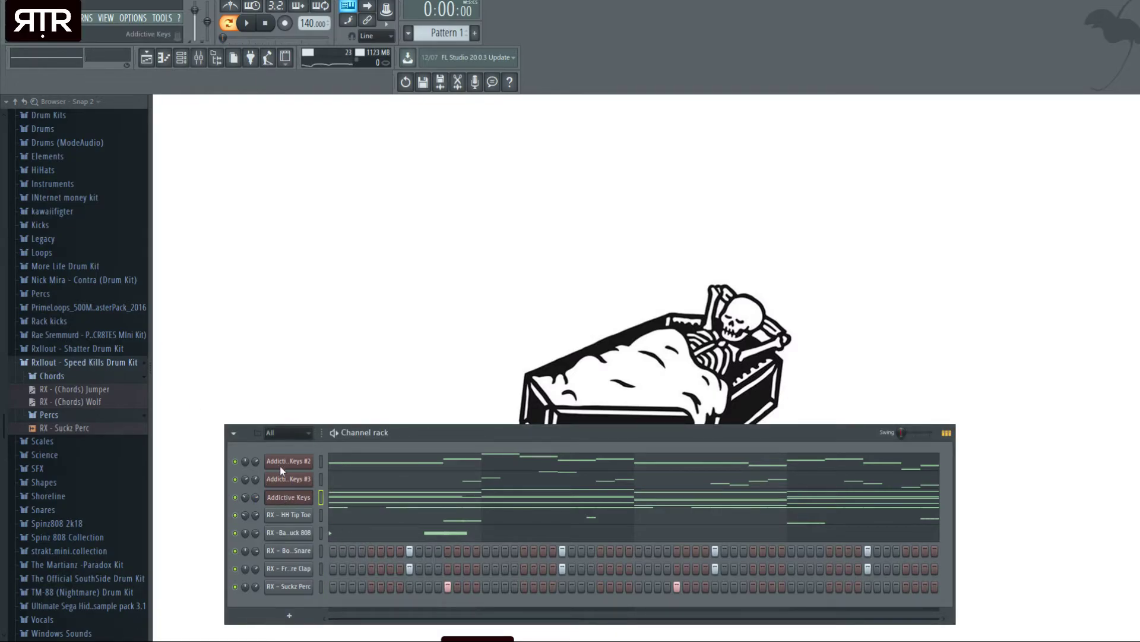
{"action": "left_click", "coordinate": [303, 483]}
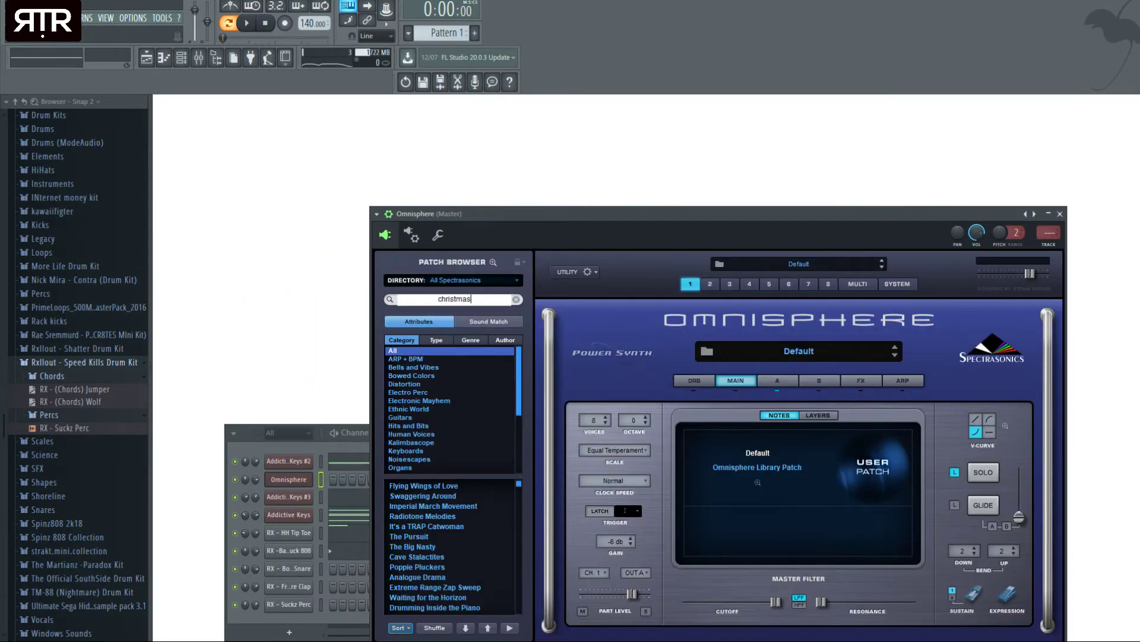
{"action": "key", "text": "Return"}
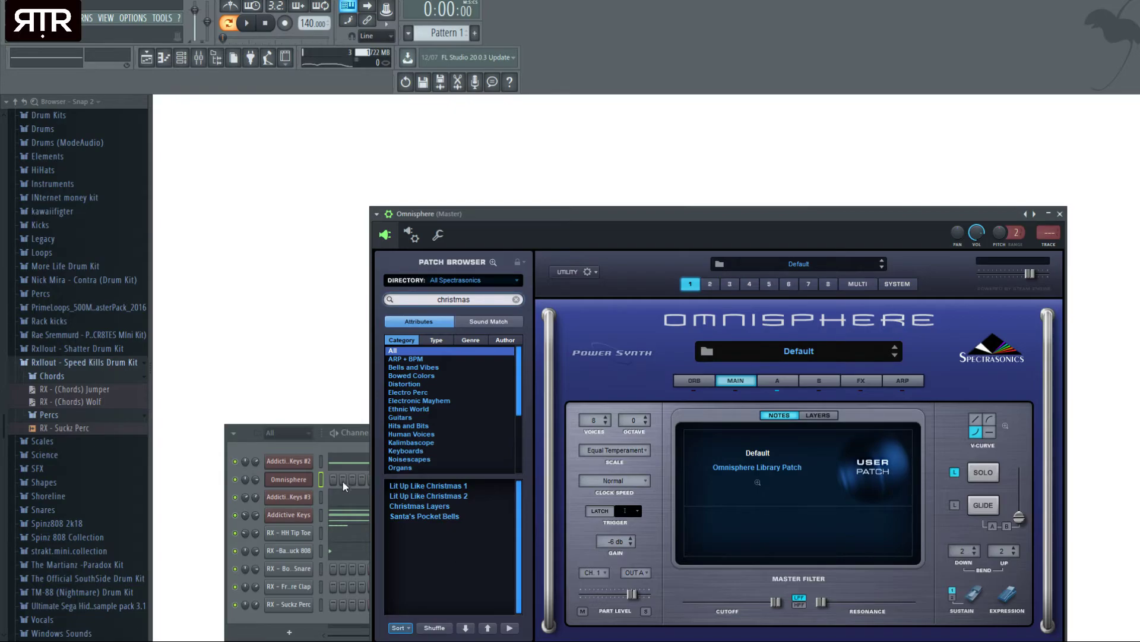
Copy the Addictive Keys #3 notes into the Omnisphere channel, then mute Addictive Keys #3 for playback.
{"action": "left_click", "coordinate": [321, 498]}
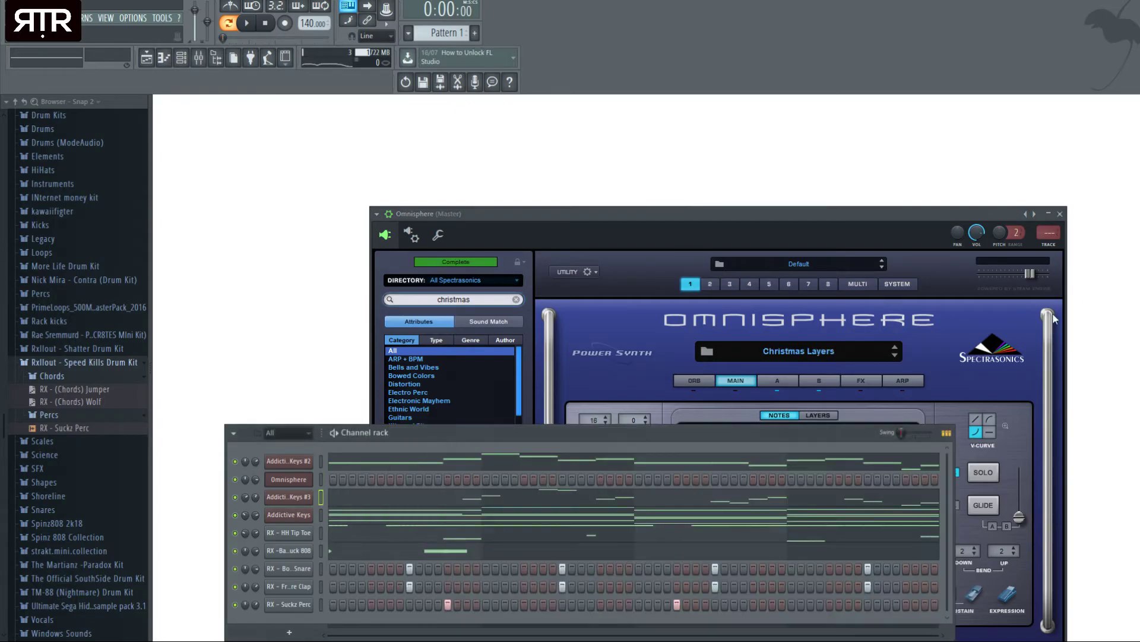
{"action": "left_click", "coordinate": [321, 480]}
{"action": "key", "text": "ctrl+v"}
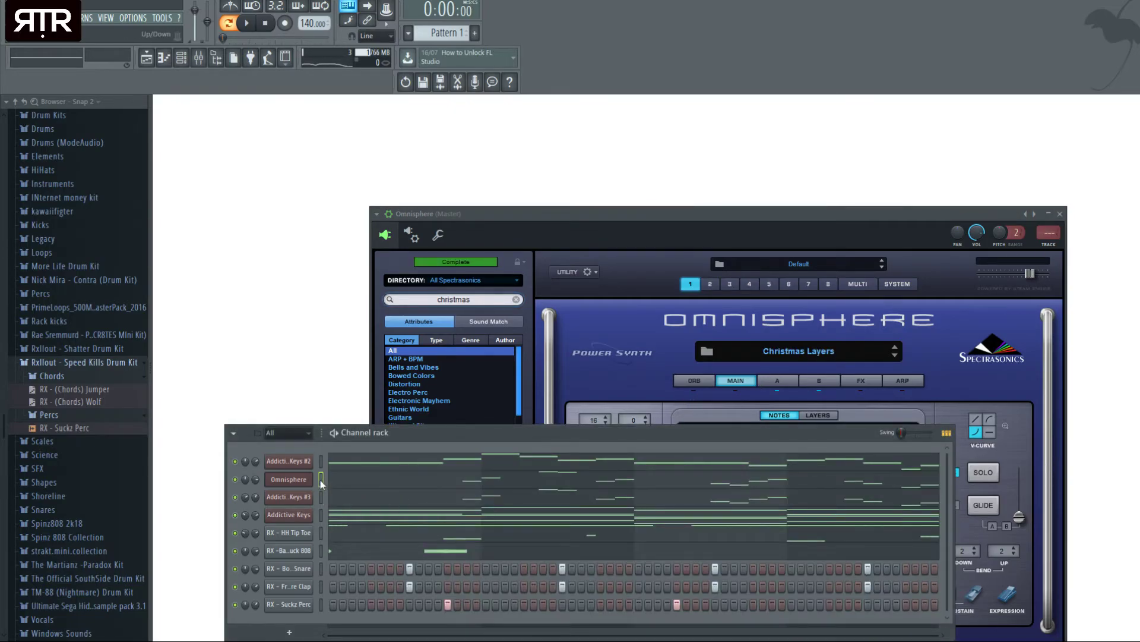
{"action": "left_click", "coordinate": [236, 498]}
{"action": "key", "text": "space"}
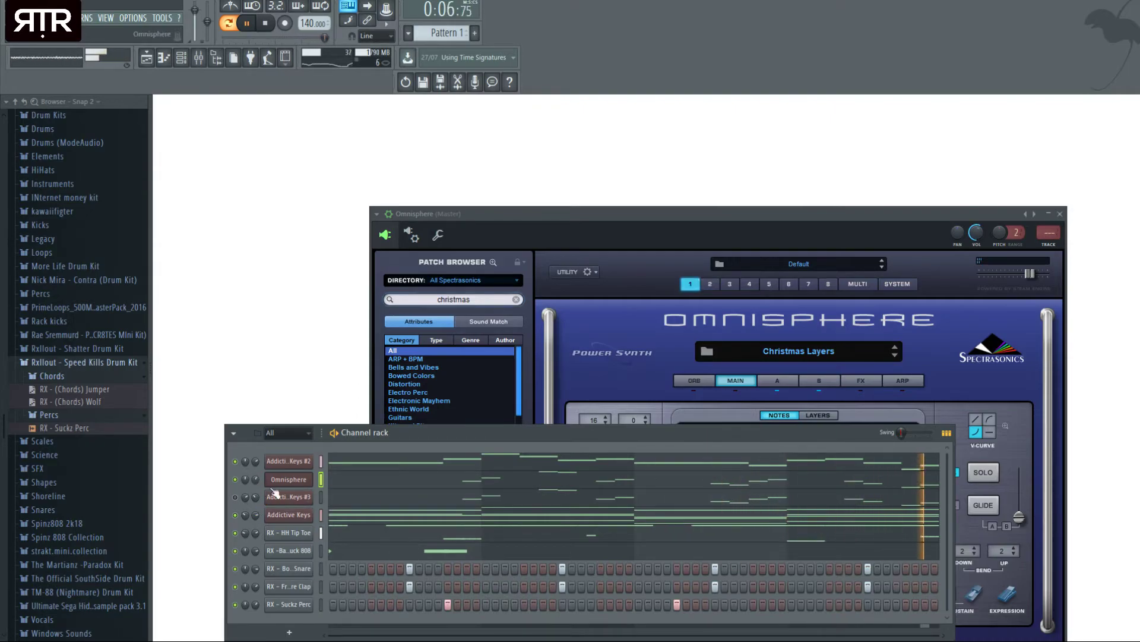
Review the Addictive Keys notes in the piano roll and the preset loaded on Addictive Keys #2.
{"action": "left_click_drag", "start_coordinate": [413, 441], "coordinate": [414, 359]}
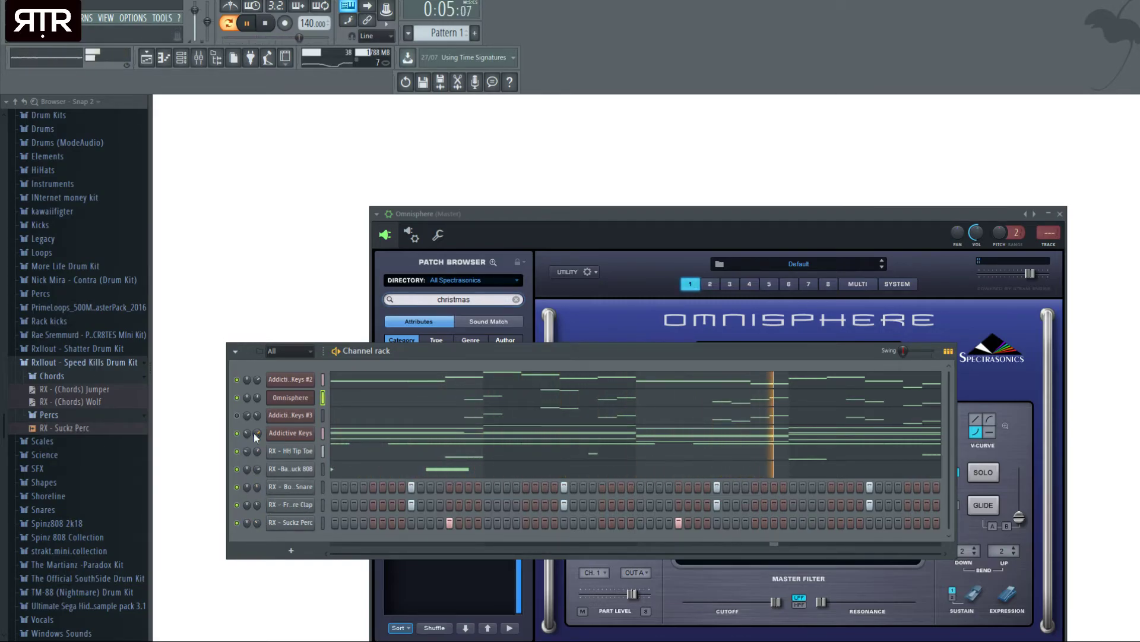
{"action": "left_click", "coordinate": [387, 439]}
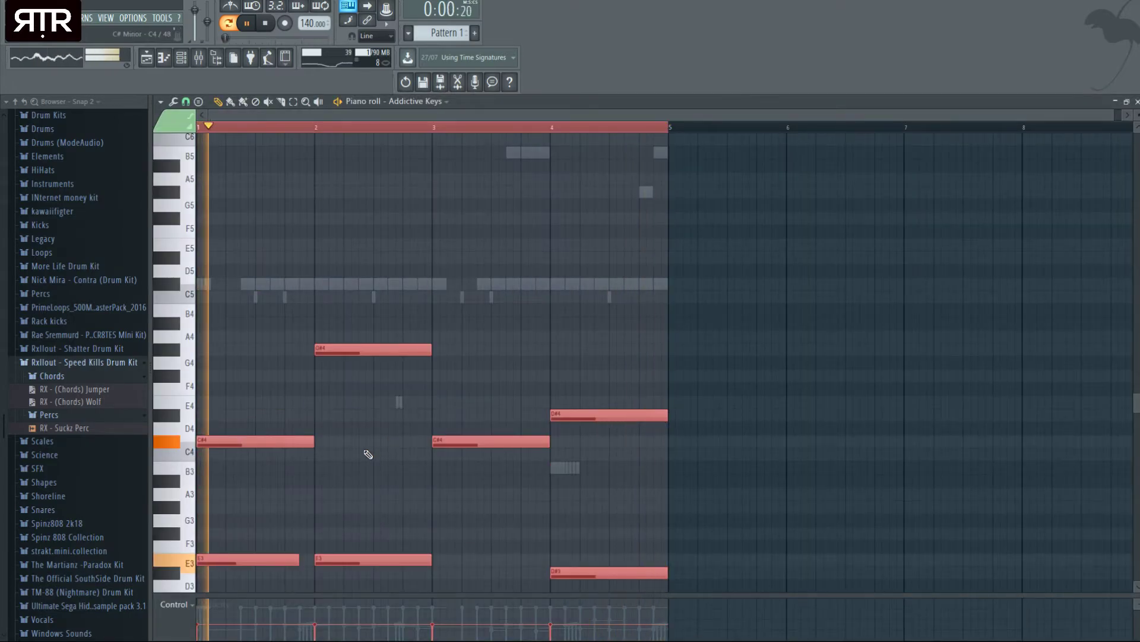
{"action": "key", "text": "F7"}
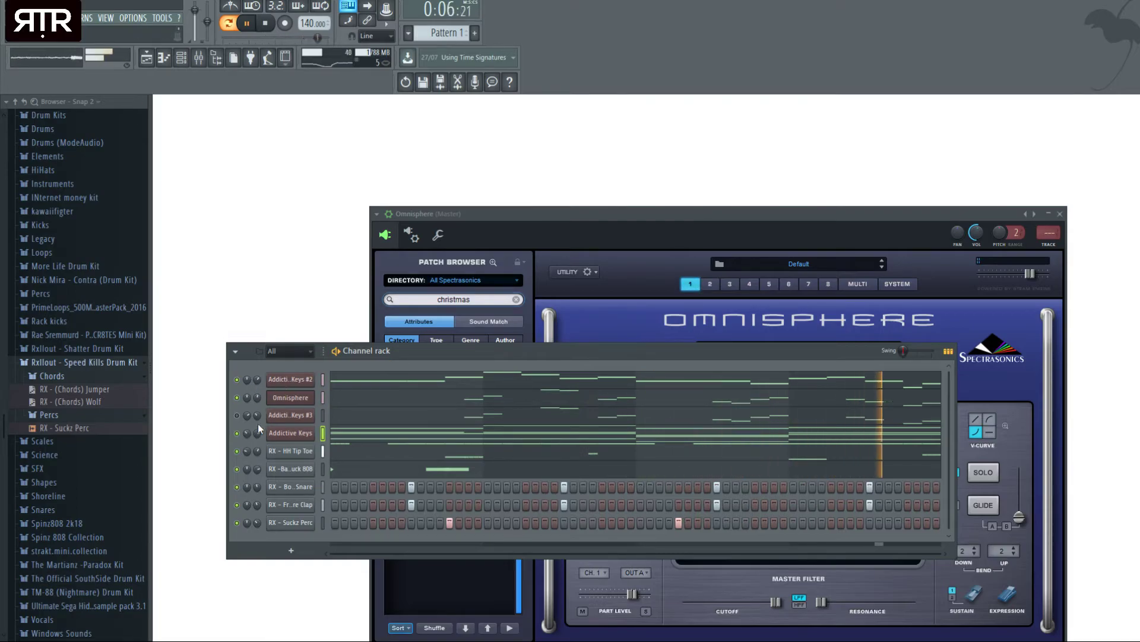
{"action": "key", "text": "space"}
{"action": "left_click", "coordinate": [287, 380]}
{"action": "left_click", "coordinate": [288, 380]}
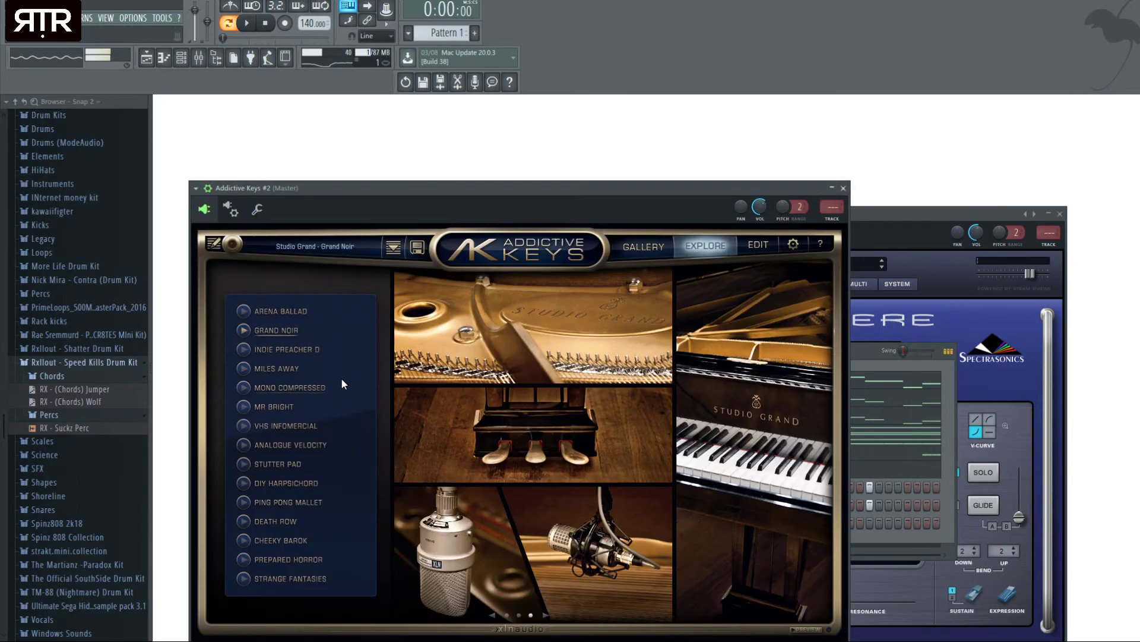
{"action": "left_click", "coordinate": [843, 188]}
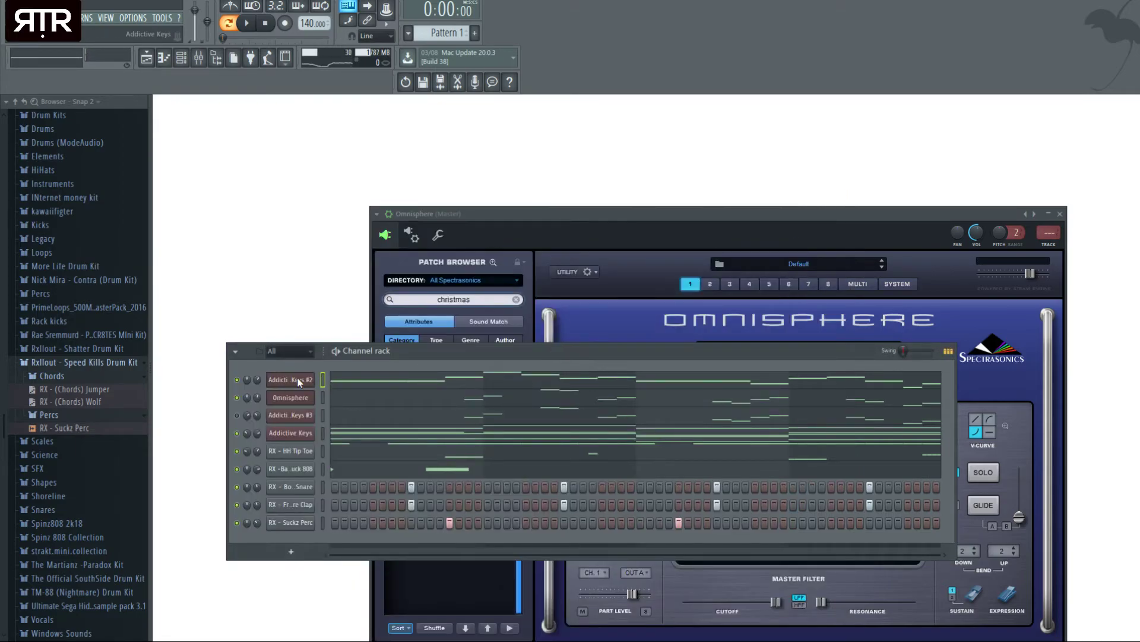
Add a second Omnisphere instance, search its patches for "steamy" and load Steamy Keys.
{"action": "left_click", "coordinate": [1070, 226]}
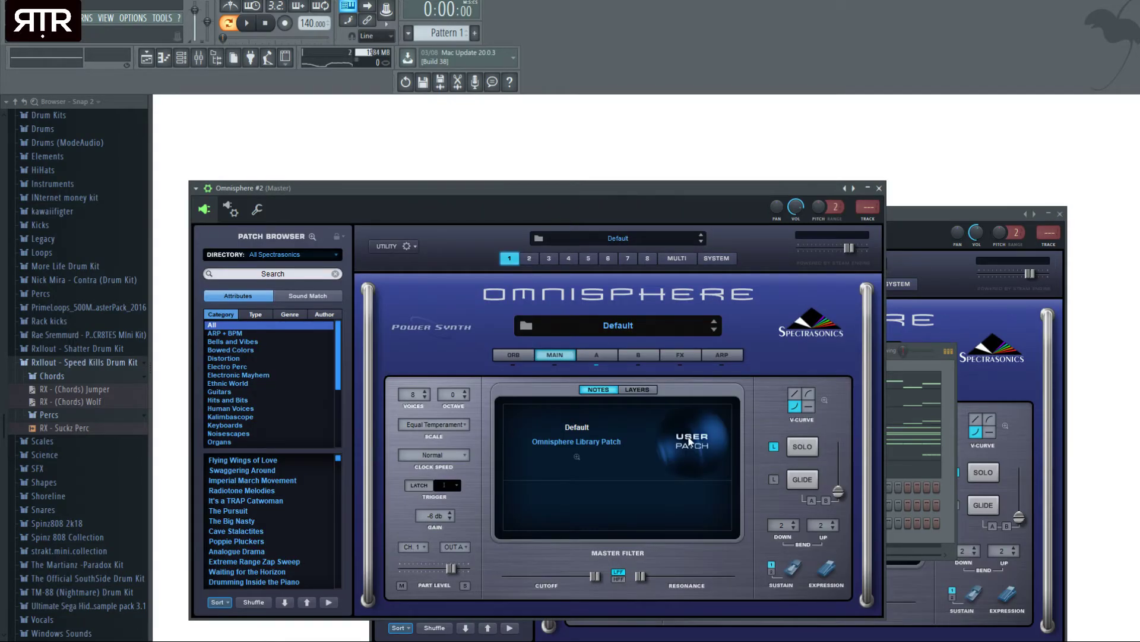
{"action": "left_click", "coordinate": [266, 272]}
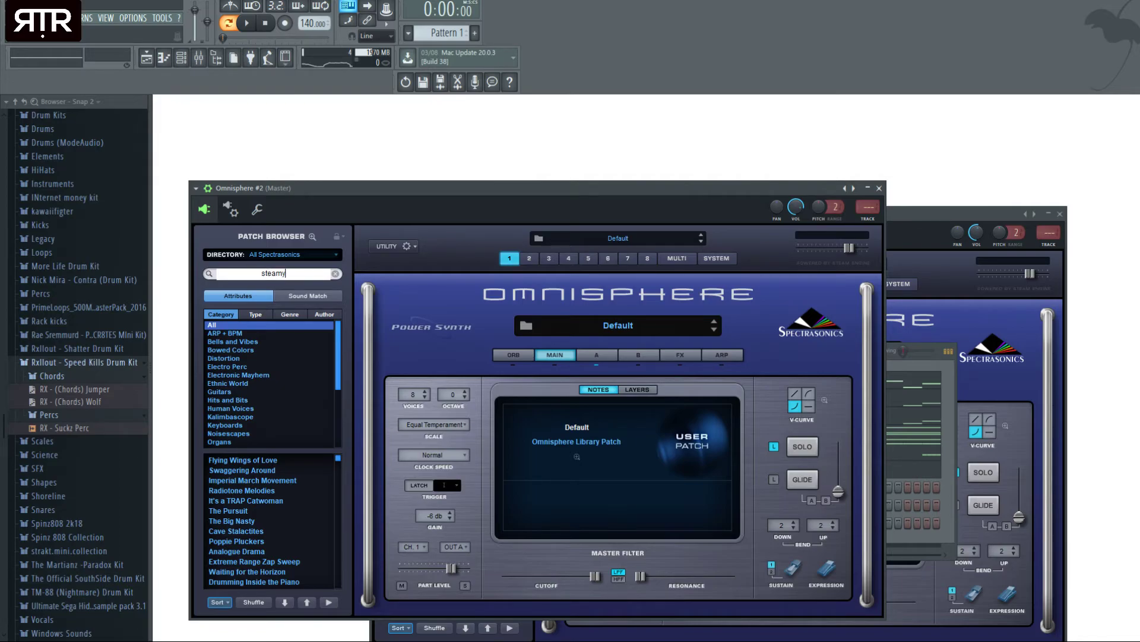
{"action": "key", "text": "Return"}
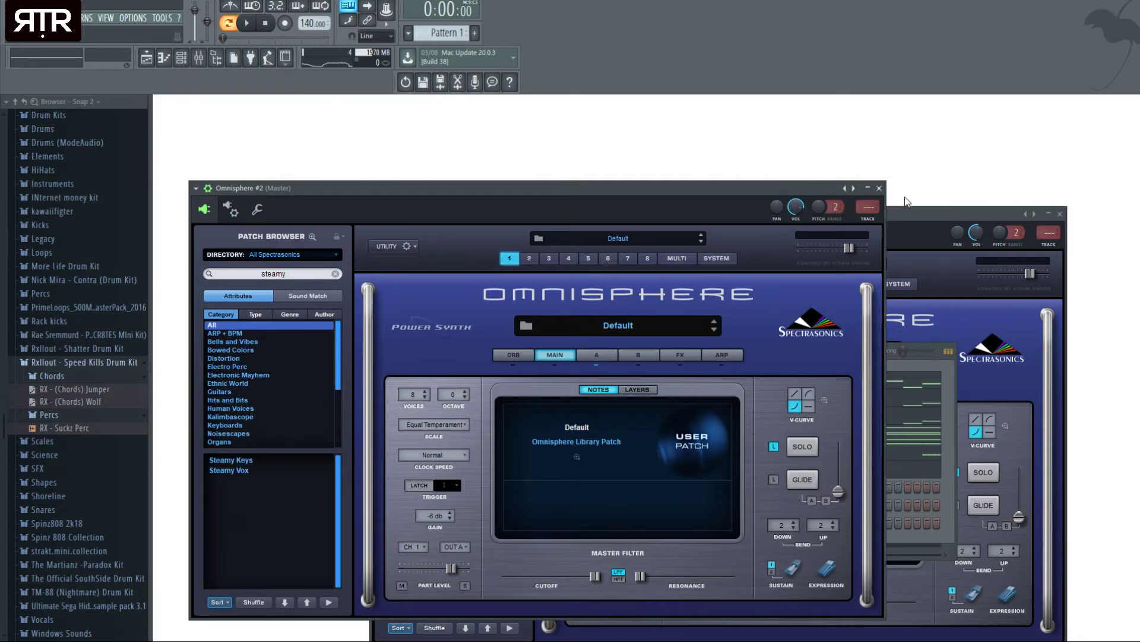
{"action": "key", "text": "Down"}
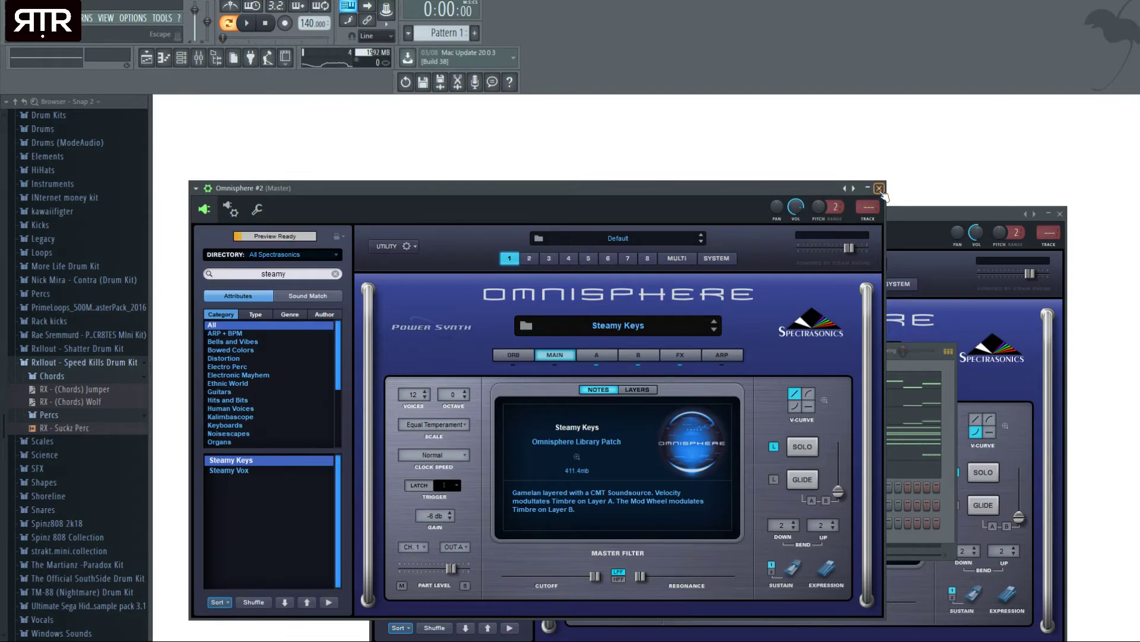
Play the pattern while checking the RX - HH Tip Toe sample settings and the Addictive Keys #3 notes.
{"action": "left_click", "coordinate": [879, 188]}
{"action": "key", "text": "space"}
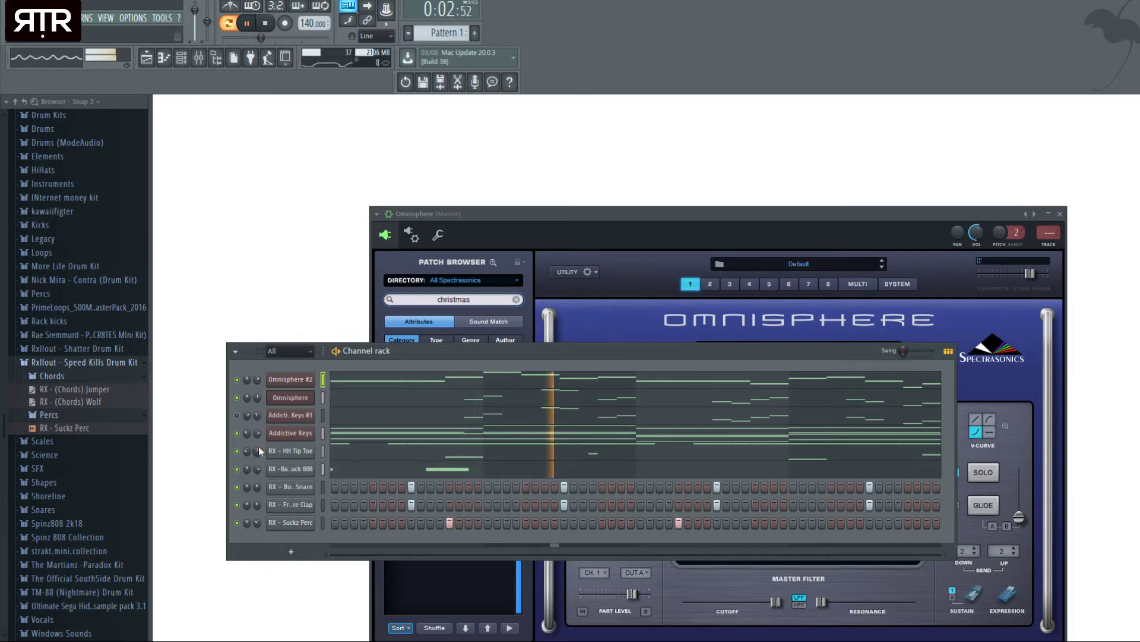
{"action": "left_click", "coordinate": [291, 450]}
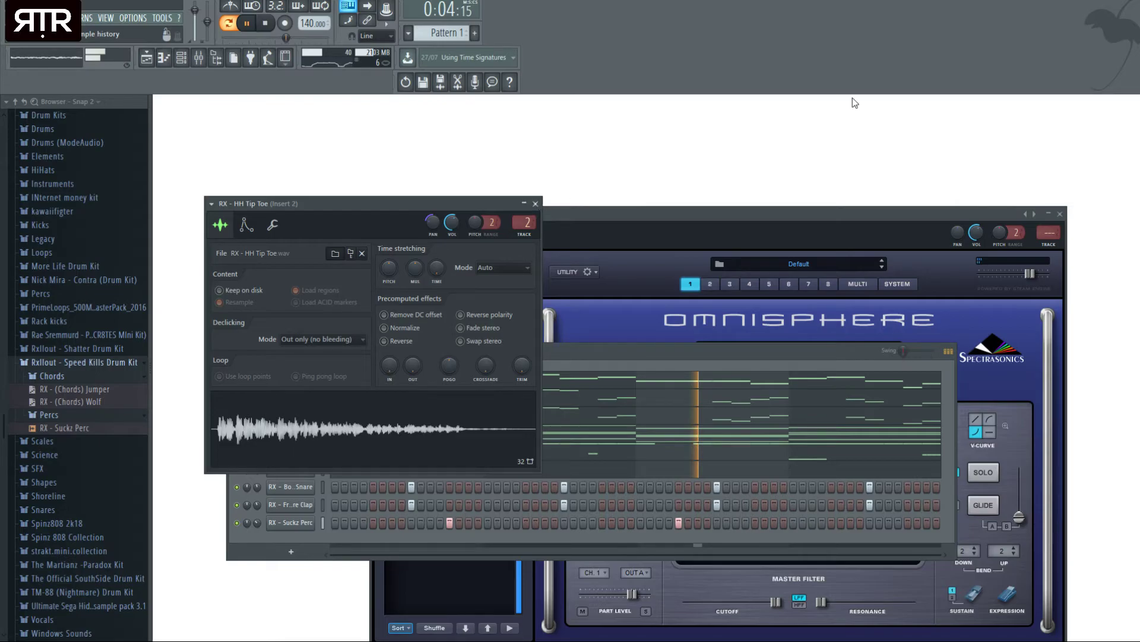
{"action": "left_click", "coordinate": [535, 203]}
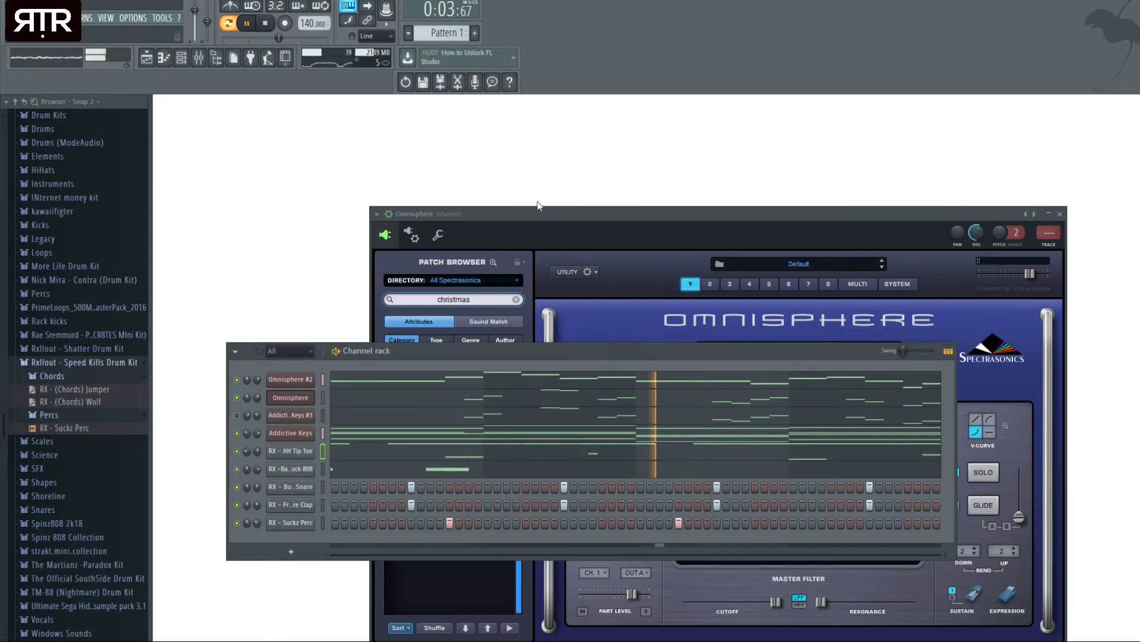
{"action": "left_click", "coordinate": [355, 421]}
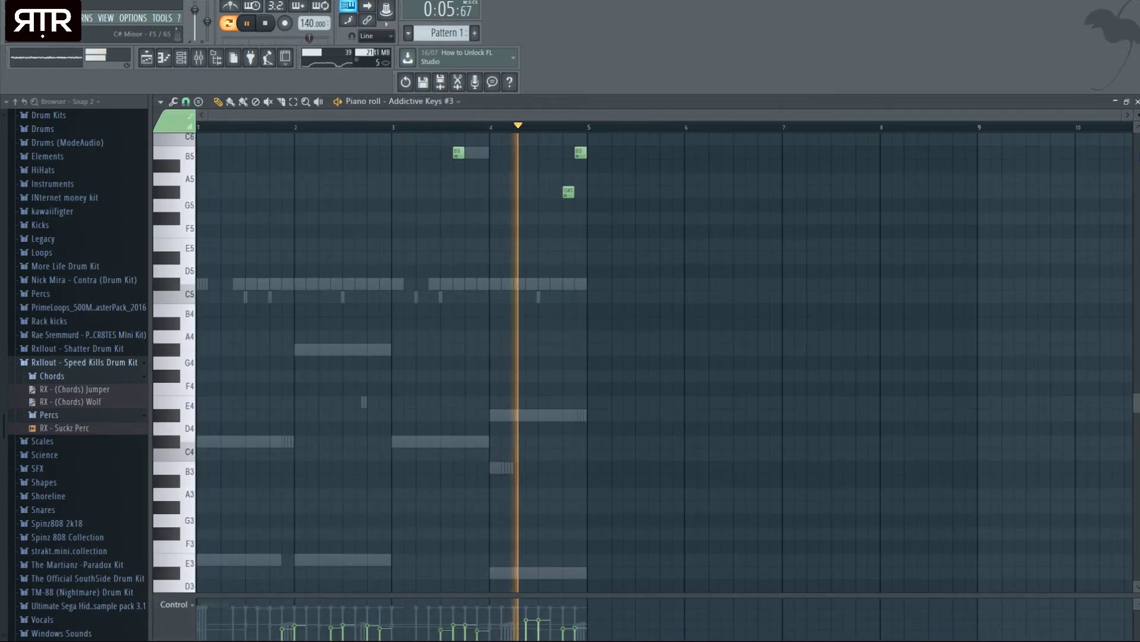
{"action": "left_click", "coordinate": [1133, 105]}
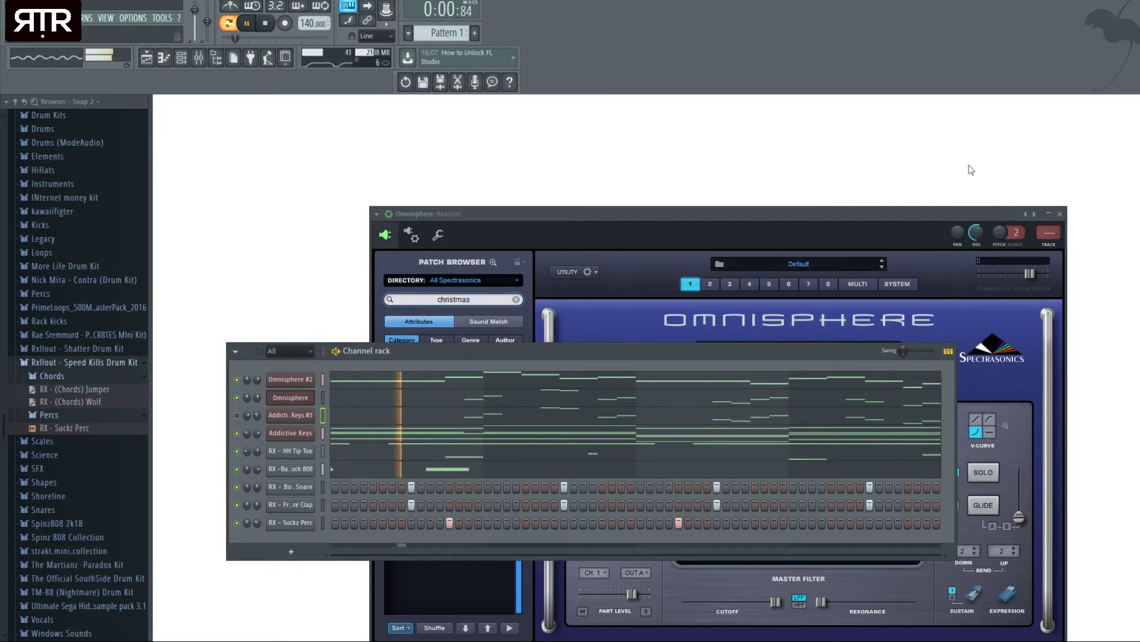
Replace the short opening roll in the RX - HH Tip Toe pattern with back-to-back C#5 notes from the start of bar 1.
{"action": "left_click", "coordinate": [364, 453]}
{"action": "key", "text": "space"}
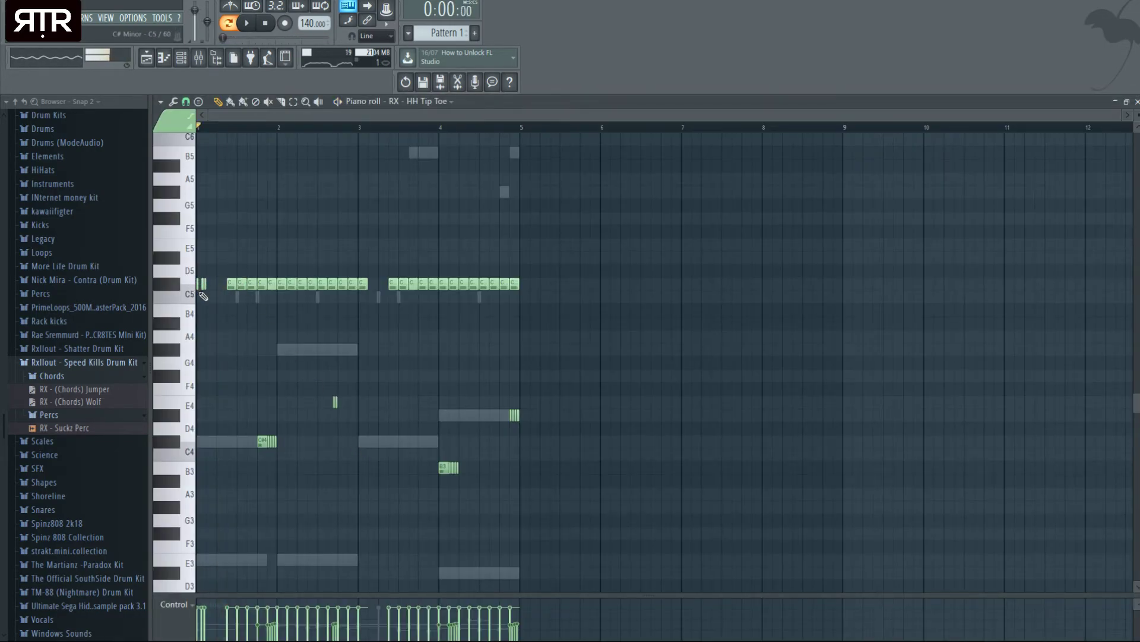
{"action": "scroll", "coordinate": [192, 307], "scroll_direction": "up", "scroll_amount": 4}
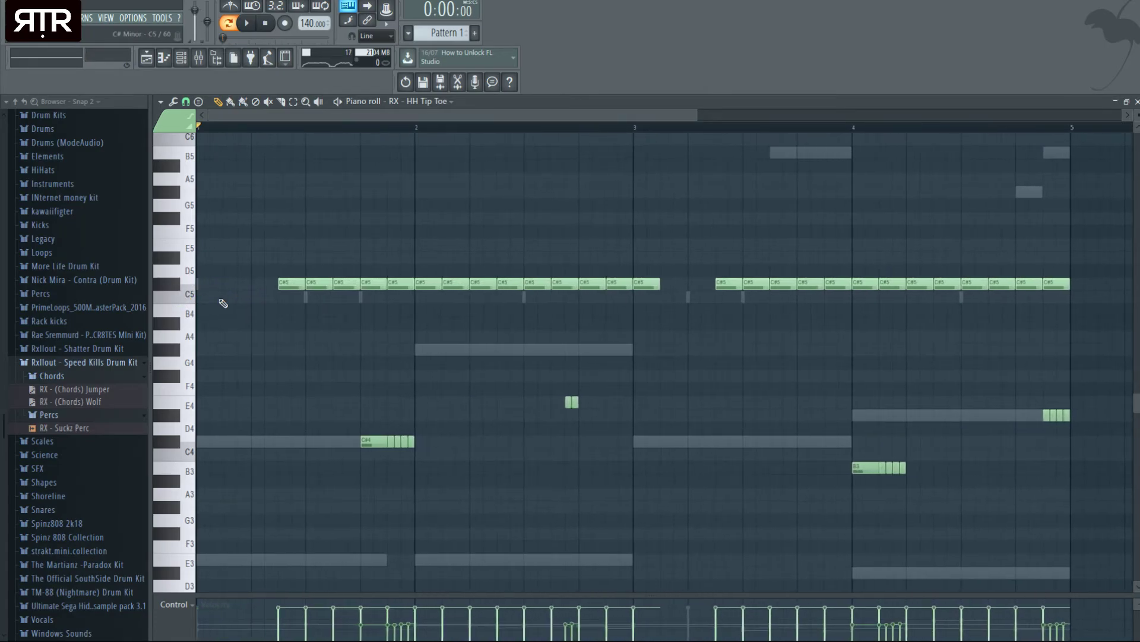
{"action": "left_click", "coordinate": [292, 284]}
{"action": "left_click_drag", "start_coordinate": [228, 286], "coordinate": [263, 295]}
{"action": "key", "text": "space"}
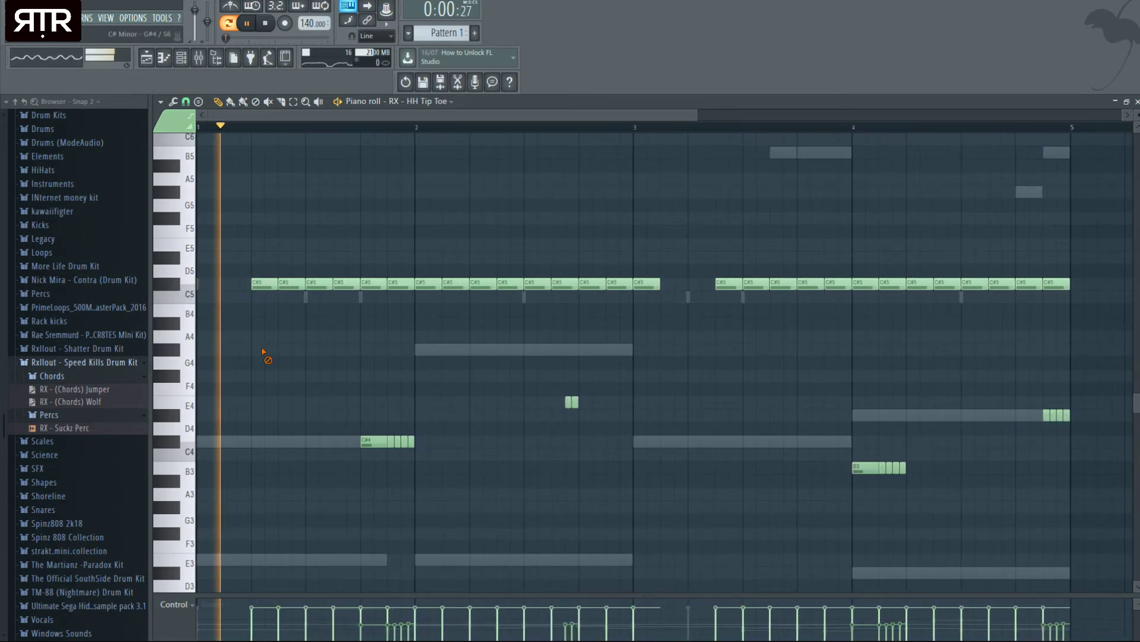
{"action": "key", "text": "space"}
{"action": "left_click", "coordinate": [263, 284]}
{"action": "left_click", "coordinate": [212, 284]}
{"action": "key", "text": "space"}
{"action": "left_click", "coordinate": [234, 284]}
{"action": "key", "text": "space"}
{"action": "key", "text": "space"}
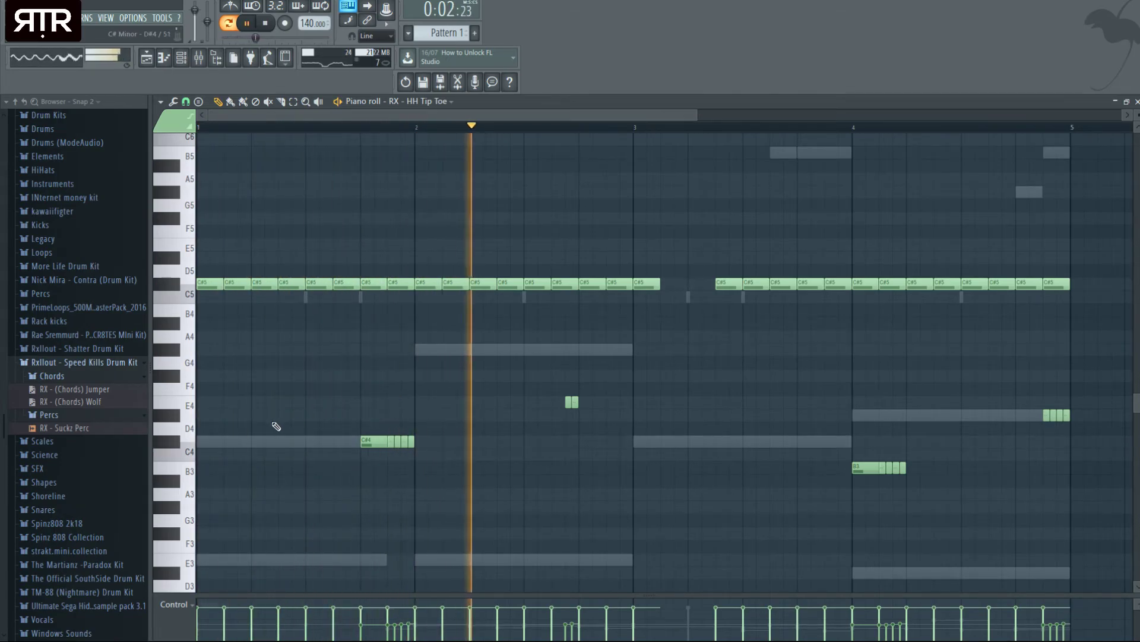
Delete all the lower-pitched hi-hat roll notes at C#4, E4, B3 and D#4, leaving only the C#5 line.
{"action": "right_click", "coordinate": [371, 441]}
{"action": "key", "text": "space"}
{"action": "key", "text": "space"}
{"action": "right_click", "coordinate": [571, 402]}
{"action": "right_click", "coordinate": [879, 468]}
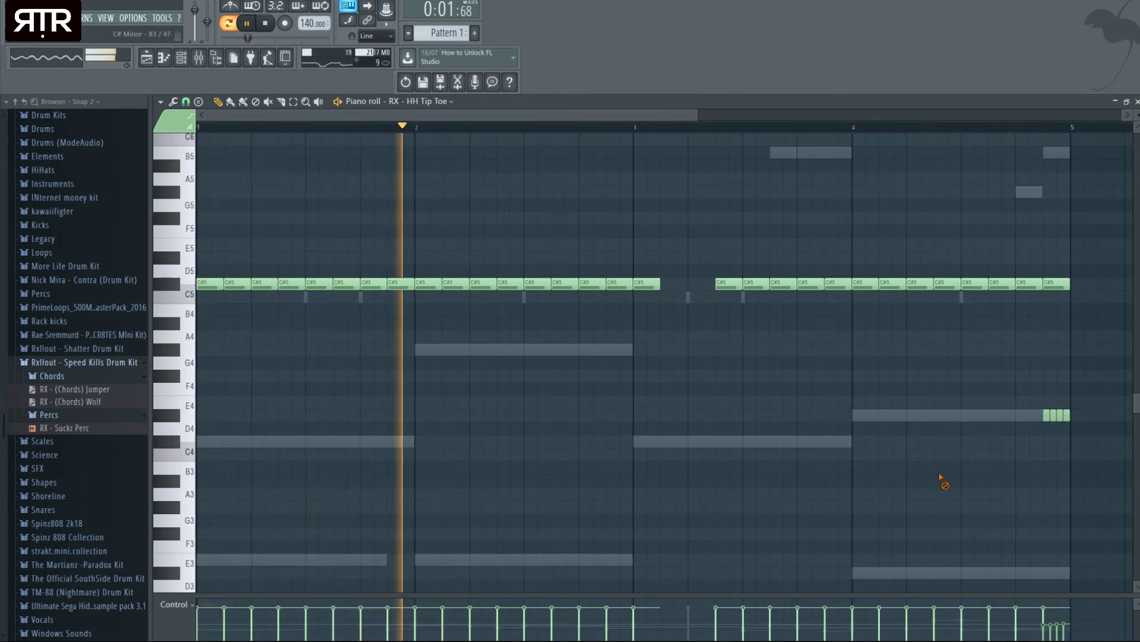
{"action": "right_click", "coordinate": [1056, 414]}
{"action": "key", "text": "space"}
{"action": "key", "text": "space"}
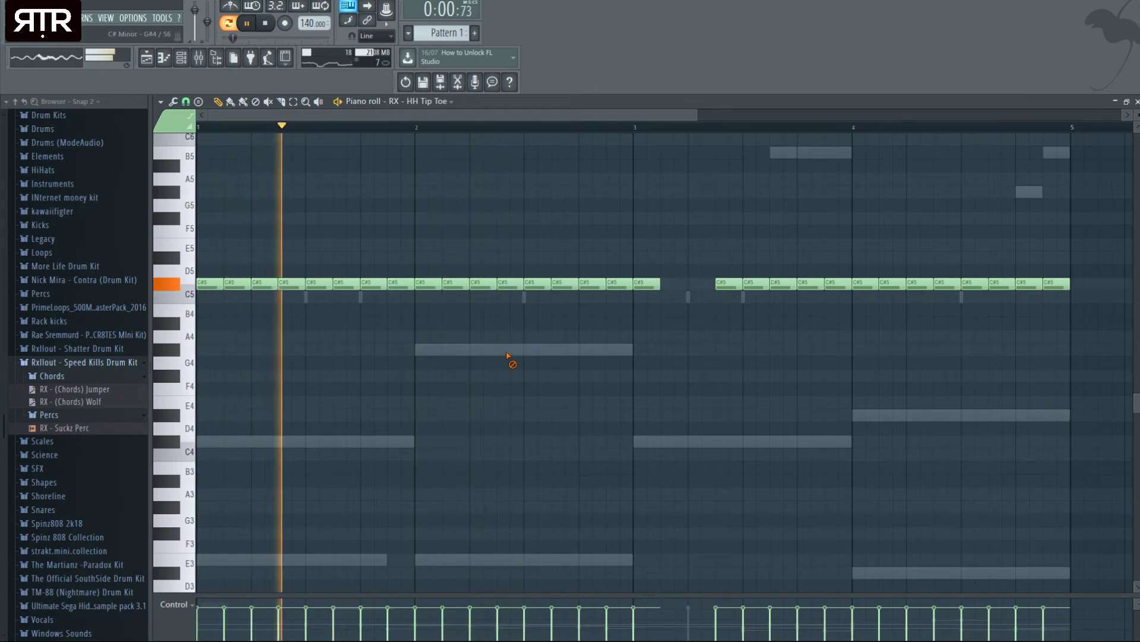
{"action": "key", "text": "space"}
{"action": "key", "text": "Escape"}
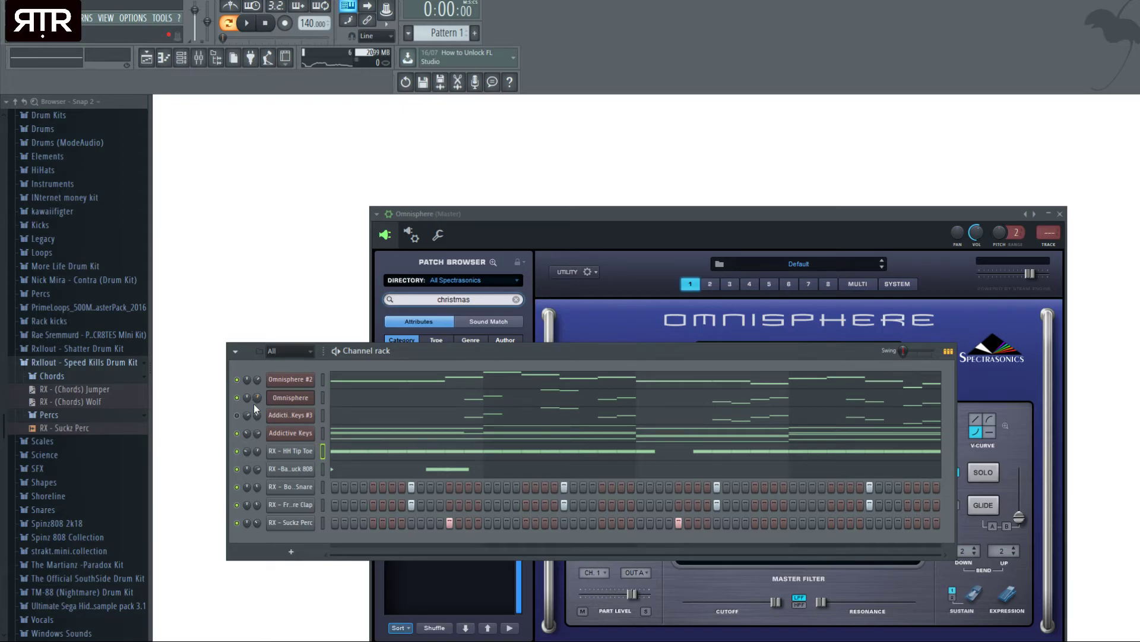
Add Rack Kick1 above the hi-hat with a hit on the first step, and raise the last Badluck 808 note in bar 1.
{"action": "left_click", "coordinate": [98, 321]}
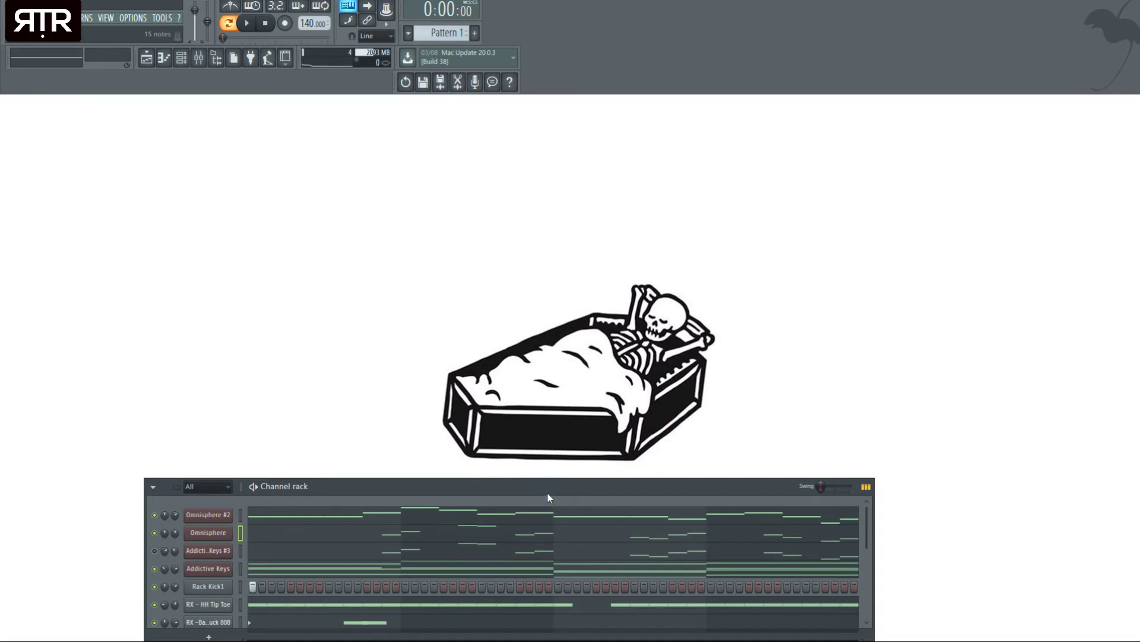
{"action": "left_click_drag", "start_coordinate": [502, 492], "coordinate": [612, 488]}
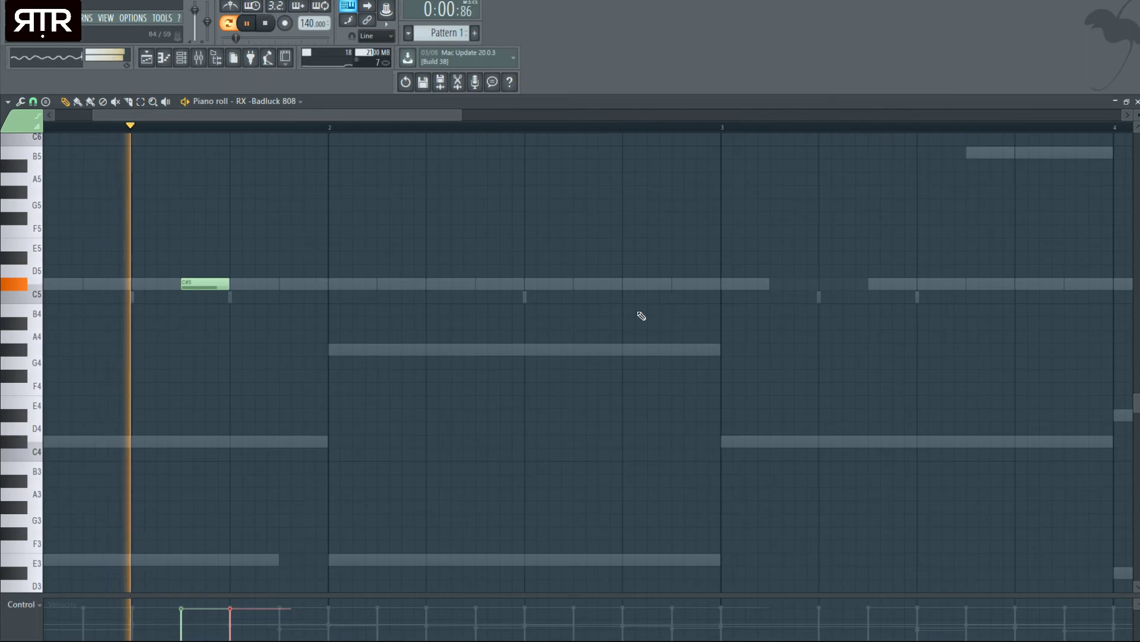
{"action": "left_click", "coordinate": [1137, 102]}
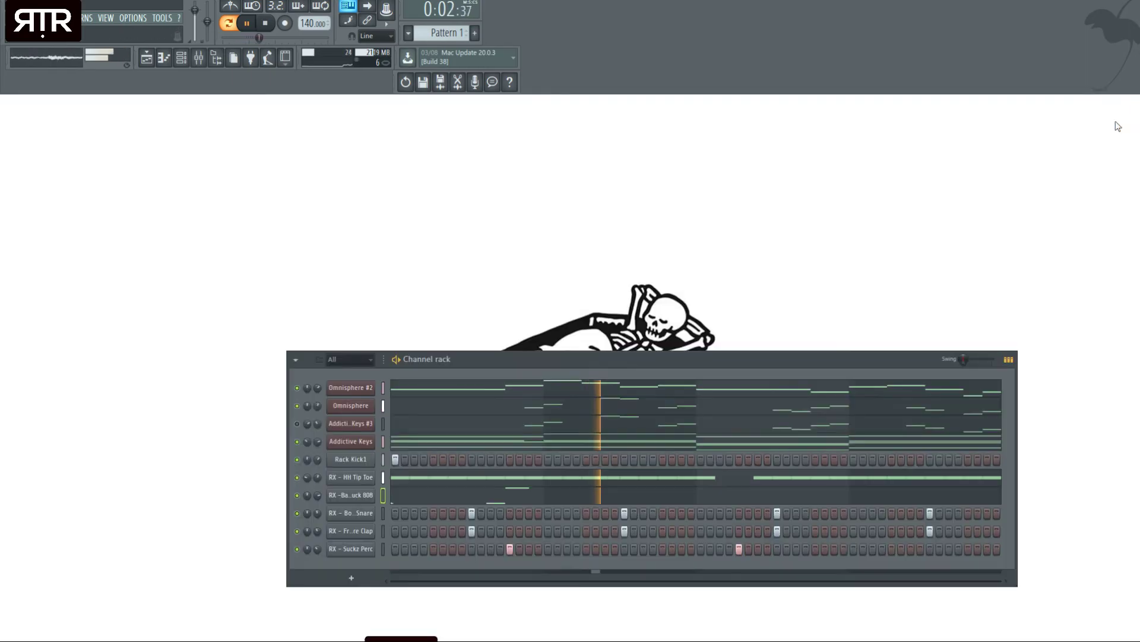
{"action": "left_click_drag", "start_coordinate": [642, 370], "coordinate": [653, 304]}
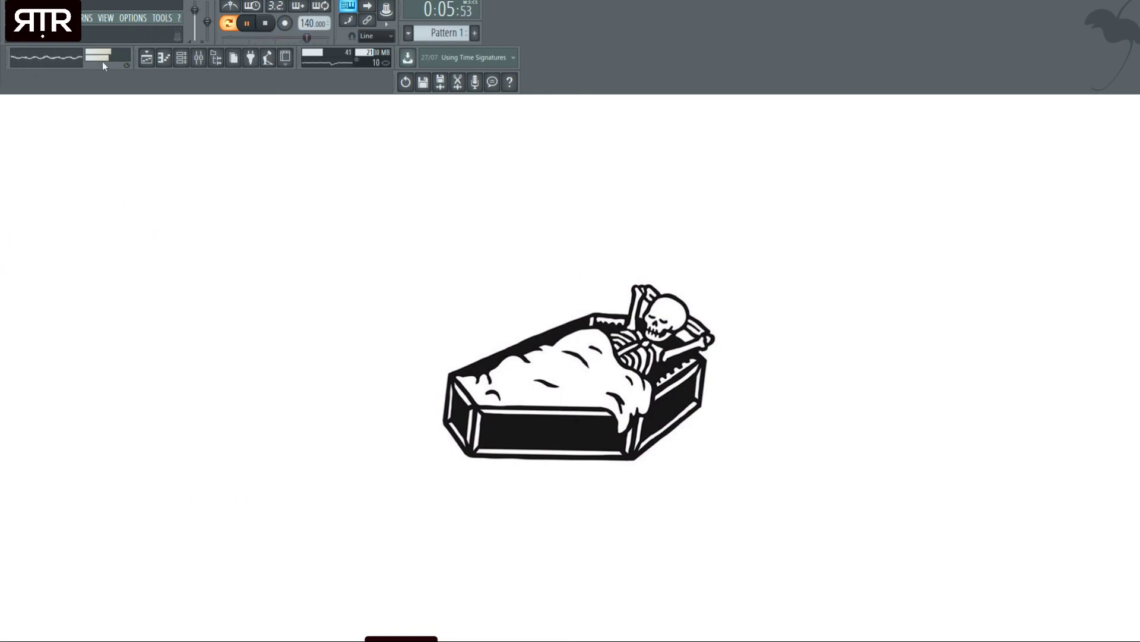
{"action": "left_click", "coordinate": [265, 25]}
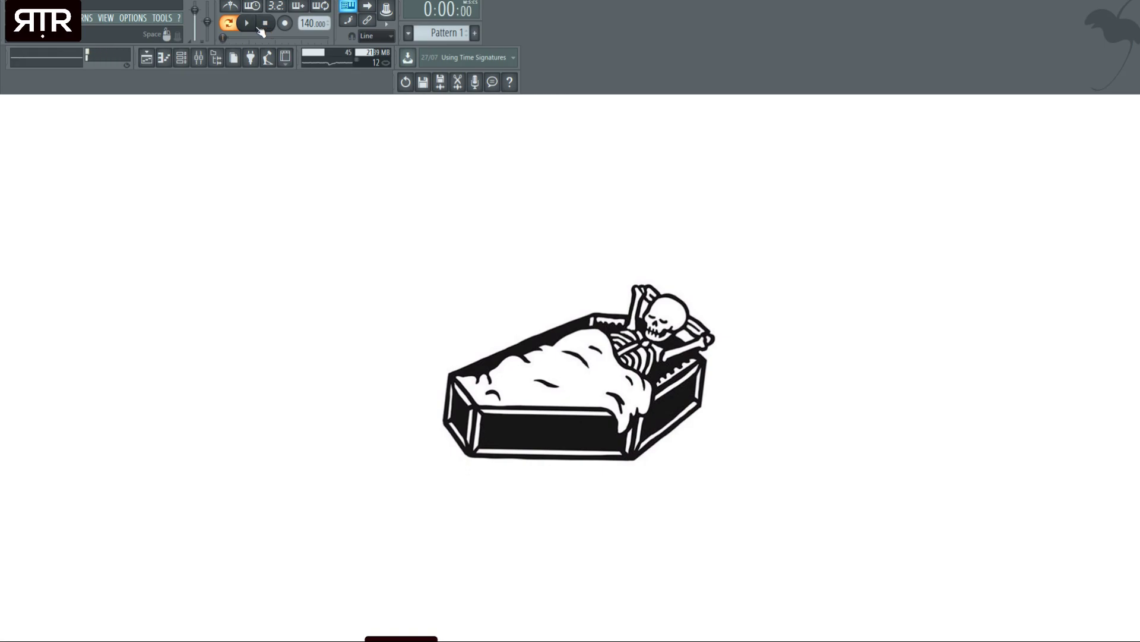